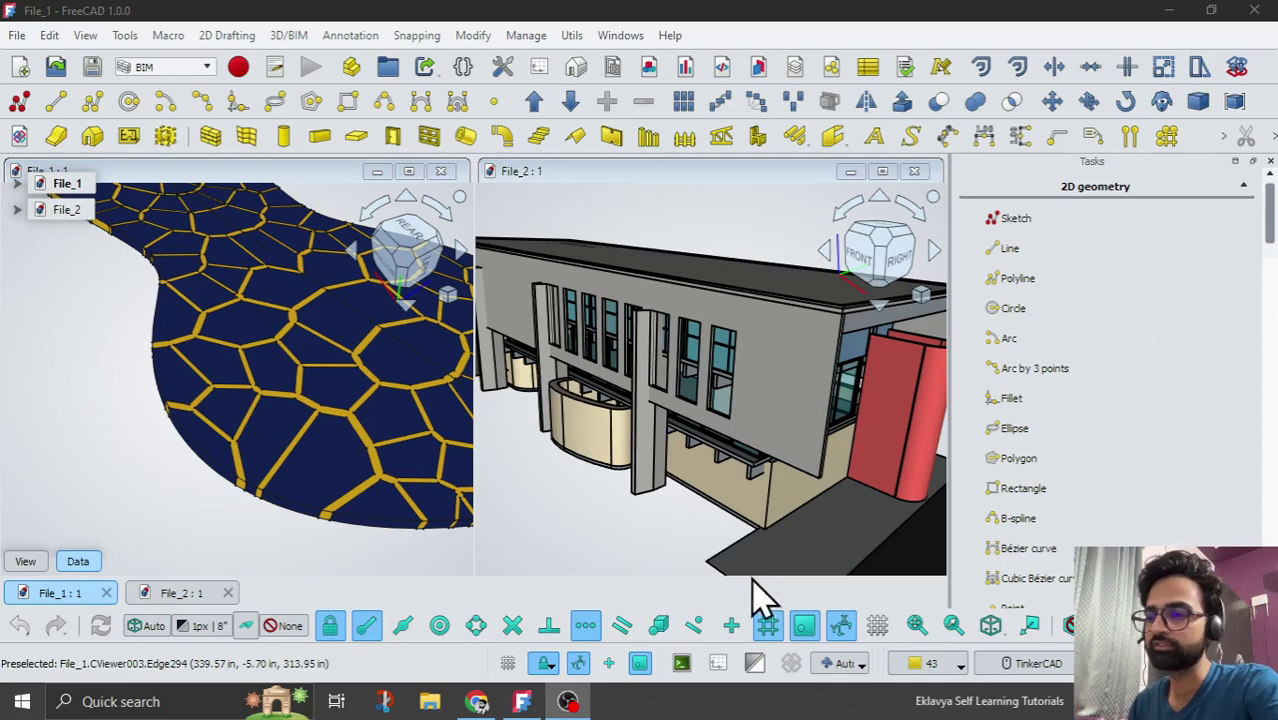
- Orbit and zoom the File_1 Voronoi surface to inspect it, including from a top-down angle
{"action": "left_click", "coordinate": [512, 625]}
{"action": "scroll", "coordinate": [365, 428], "scroll_direction": "down", "scroll_amount": 3}
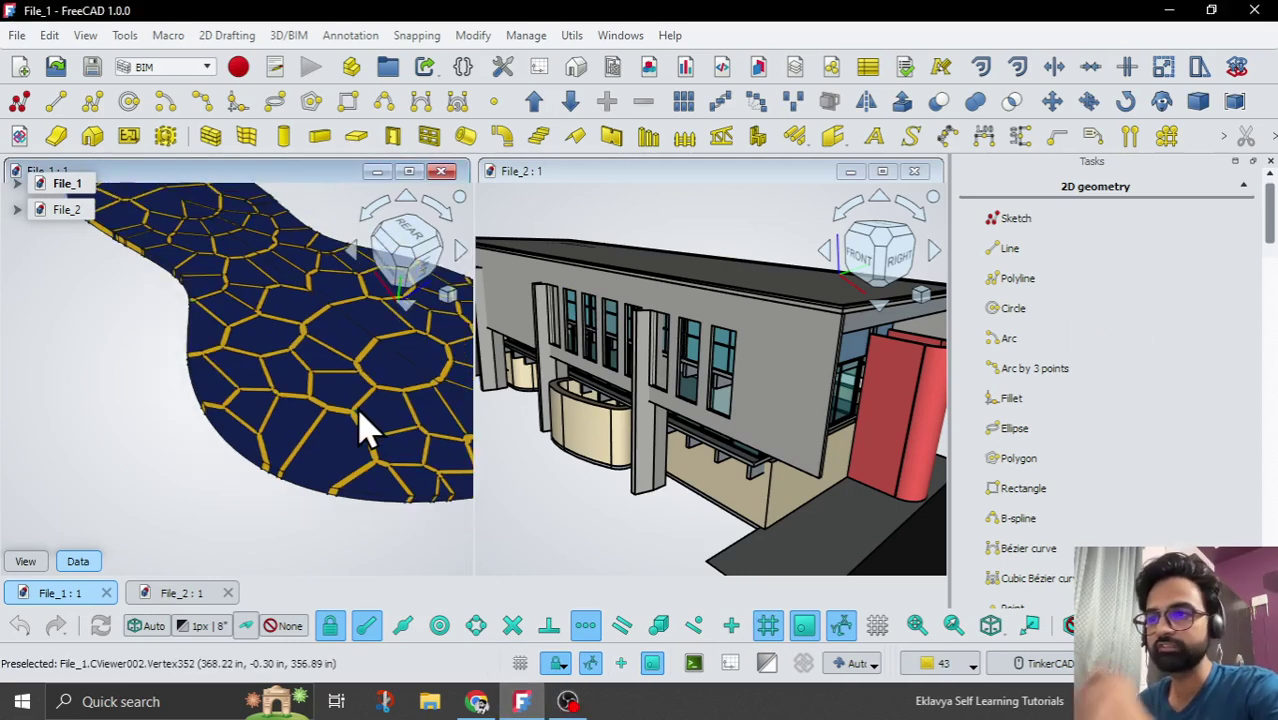
{"action": "middle_click_drag", "start_coordinate": [365, 428], "coordinate": [340, 402]}
{"action": "scroll", "coordinate": [314, 409], "scroll_direction": "up", "scroll_amount": 5}
{"action": "scroll", "coordinate": [340, 448], "scroll_direction": "down", "scroll_amount": 3}
{"action": "scroll", "coordinate": [338, 422], "scroll_direction": "down", "scroll_amount": 2}
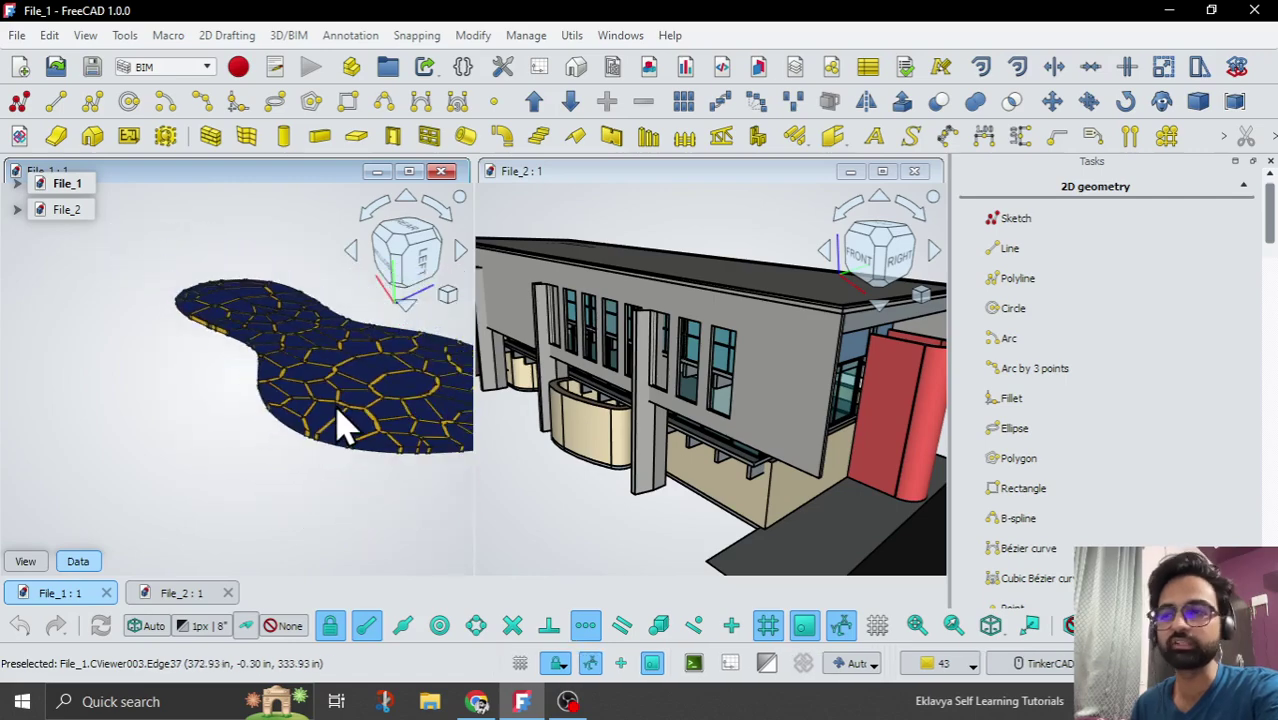
{"action": "scroll", "coordinate": [350, 422], "scroll_direction": "up", "scroll_amount": 4}
{"action": "scroll", "coordinate": [350, 419], "scroll_direction": "down", "scroll_amount": 2}
{"action": "middle_click_drag", "start_coordinate": [350, 418], "coordinate": [345, 414]}
{"action": "scroll", "coordinate": [355, 437], "scroll_direction": "up", "scroll_amount": 2}
{"action": "scroll", "coordinate": [352, 431], "scroll_direction": "up", "scroll_amount": 2}
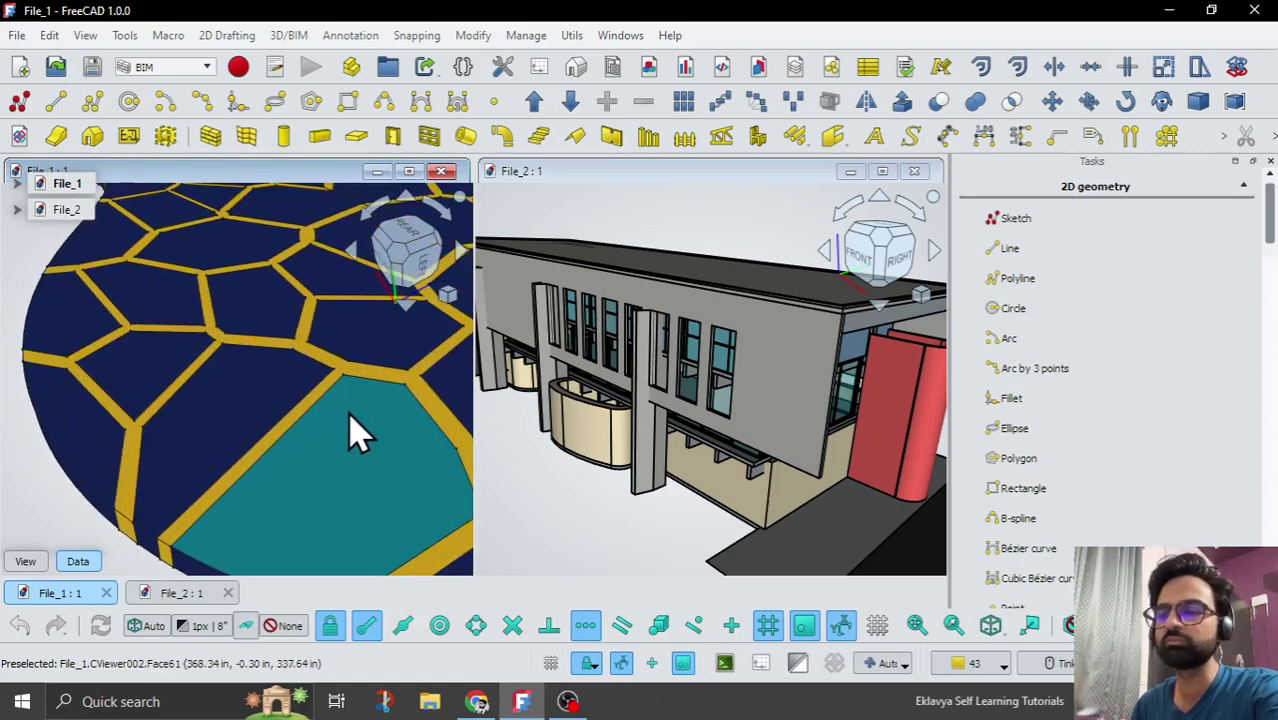
{"action": "scroll", "coordinate": [345, 428], "scroll_direction": "down", "scroll_amount": 3}
- Turn the curved Voronoi surface once more, then select and deselect File_2's south wall
{"action": "middle_click_drag", "start_coordinate": [308, 414], "coordinate": [342, 420]}
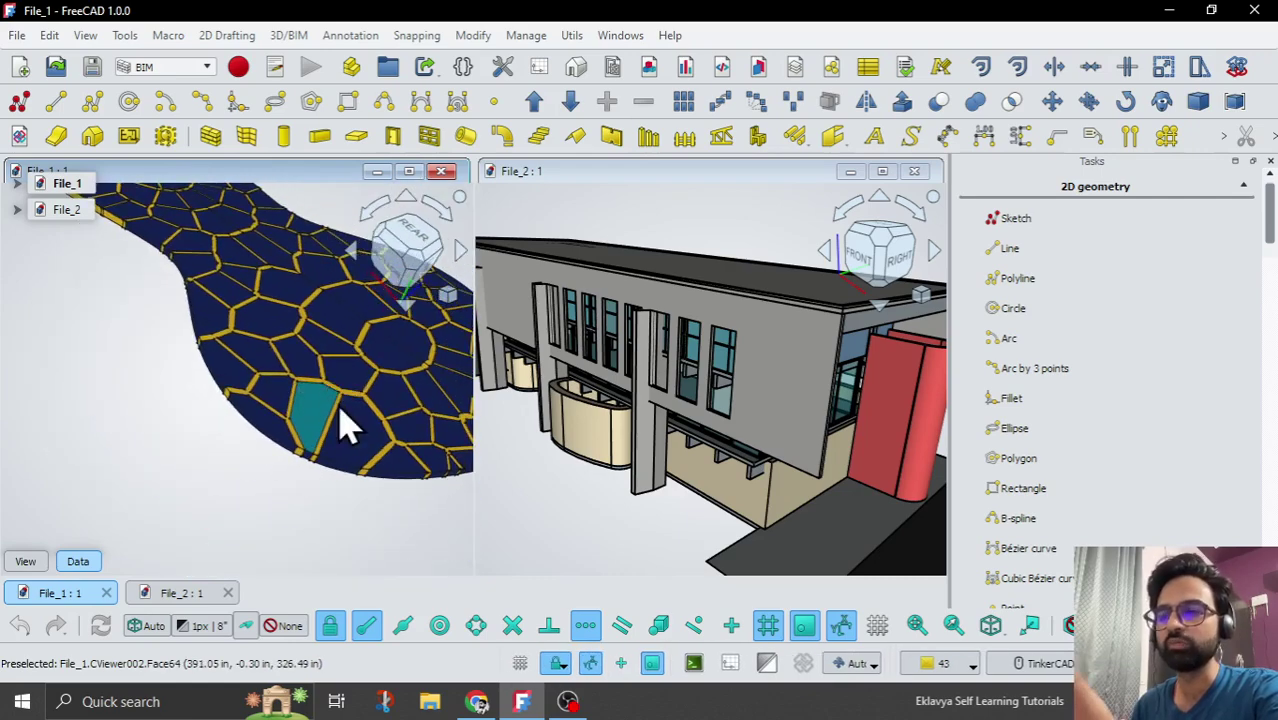
{"action": "scroll", "coordinate": [320, 337], "scroll_direction": "up", "scroll_amount": 4}
{"action": "scroll", "coordinate": [318, 337], "scroll_direction": "down", "scroll_amount": 4}
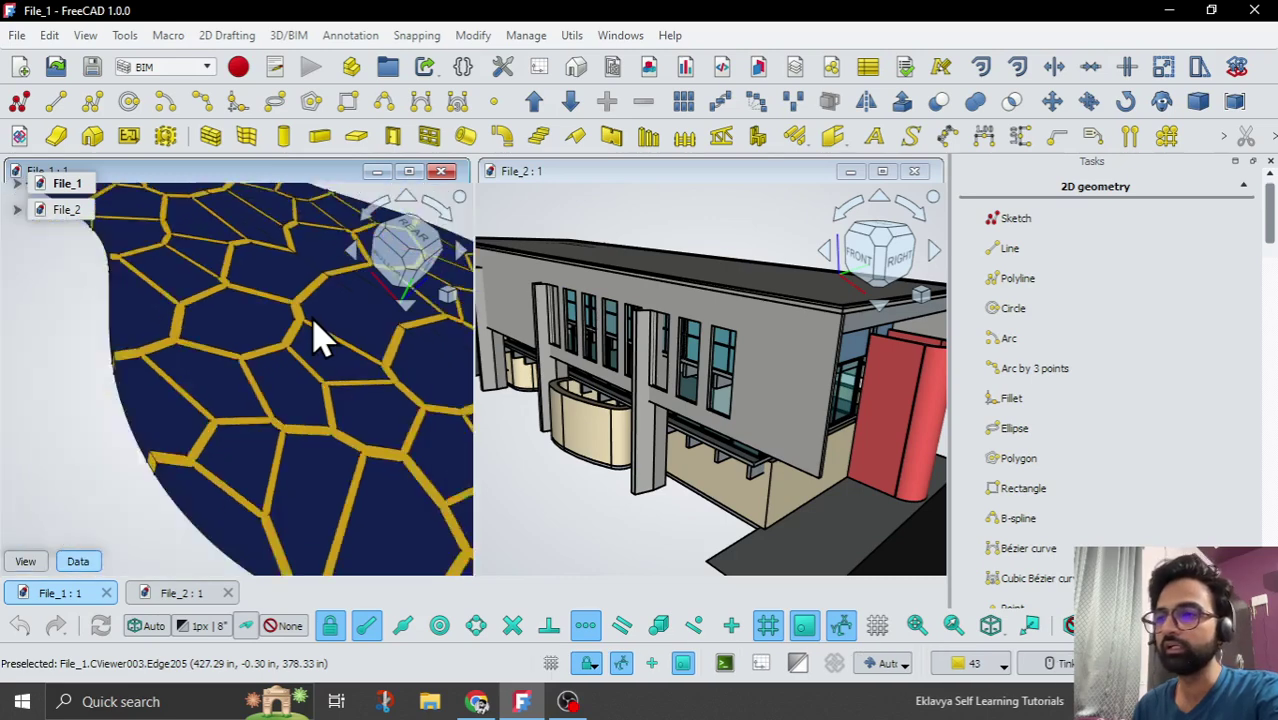
{"action": "middle_click_drag", "start_coordinate": [314, 318], "coordinate": [339, 413]}
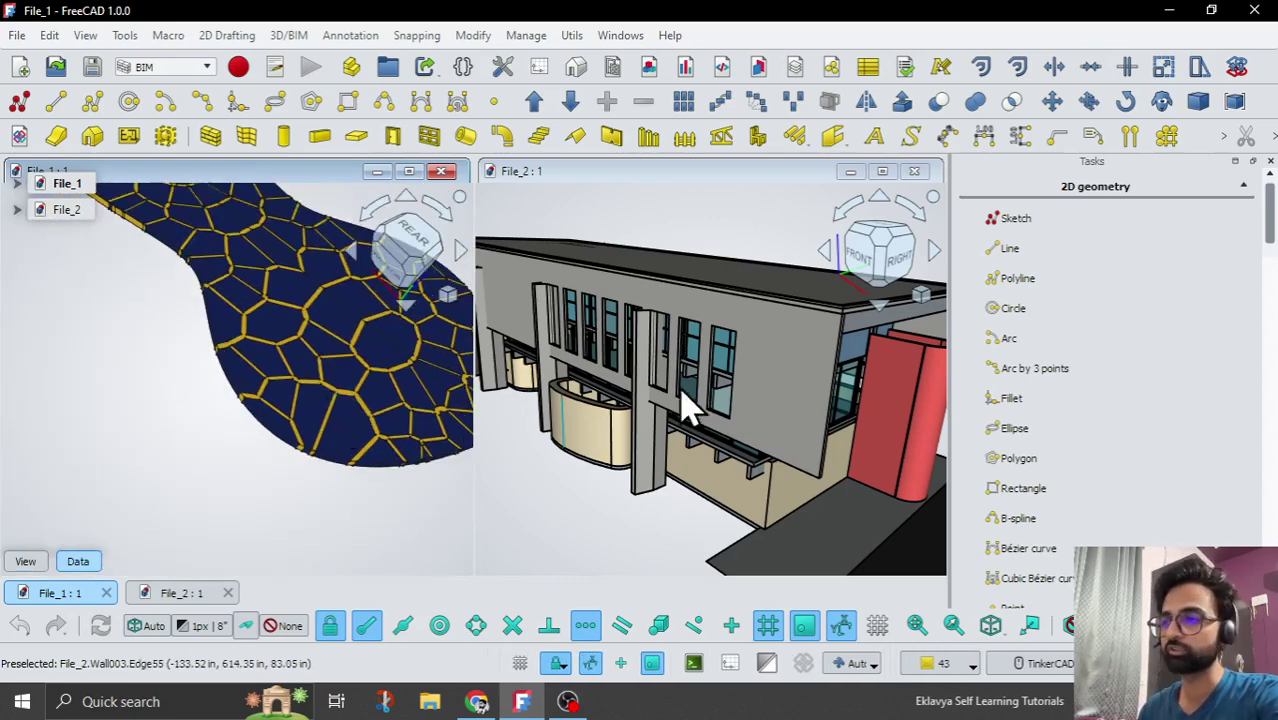
{"action": "left_click", "coordinate": [770, 382]}
{"action": "left_click", "coordinate": [565, 548]}
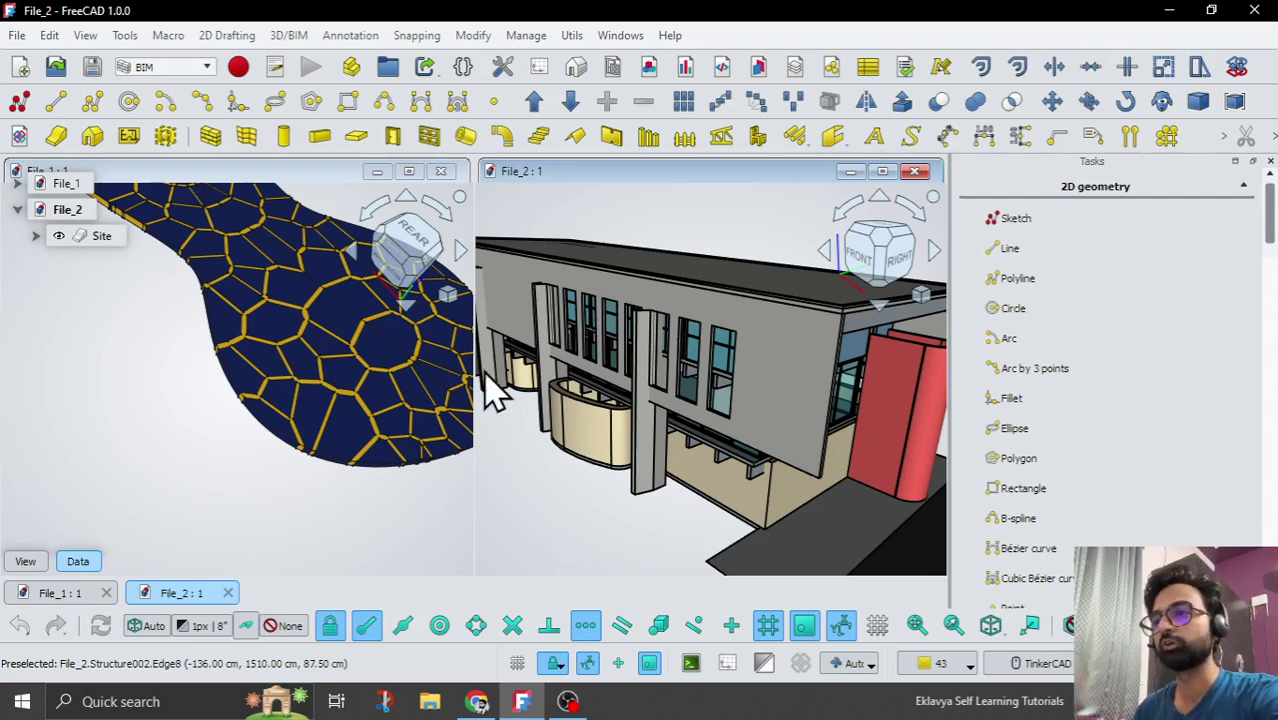
- Close the File_1 example, maximize the File_2 building view, and open the Addon Manager
{"action": "left_click", "coordinate": [441, 172]}
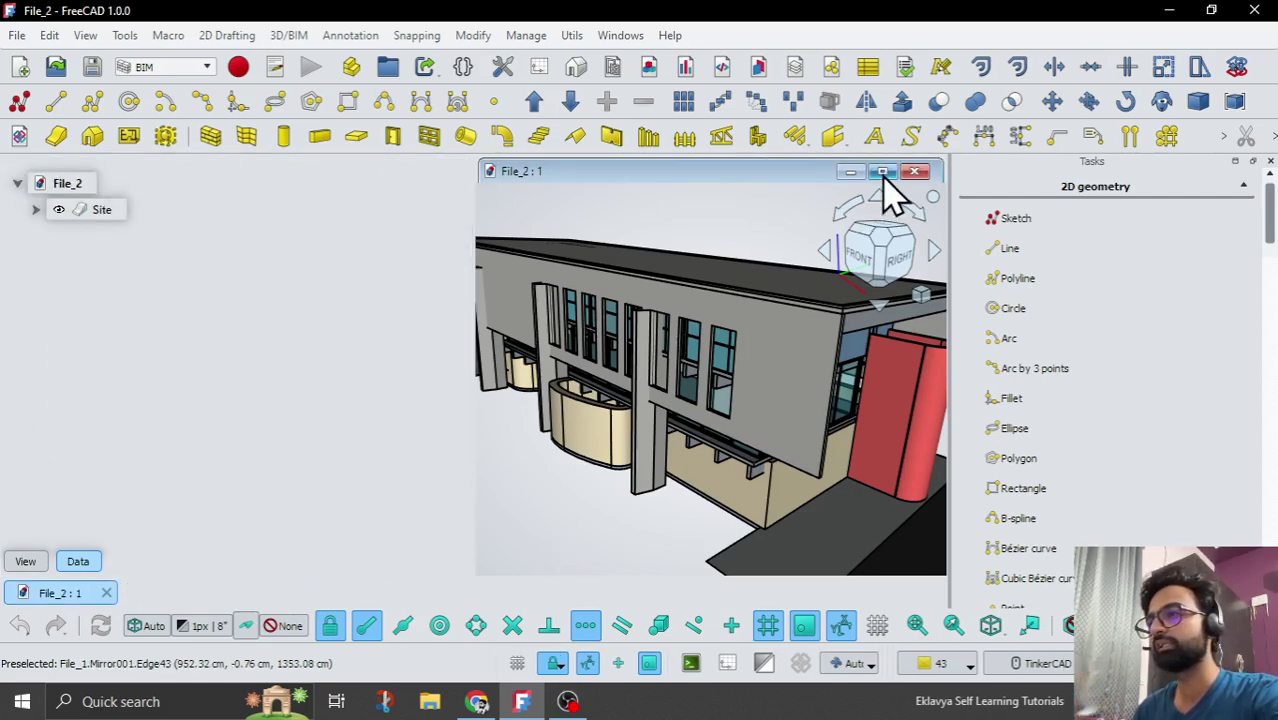
{"action": "left_click", "coordinate": [882, 171]}
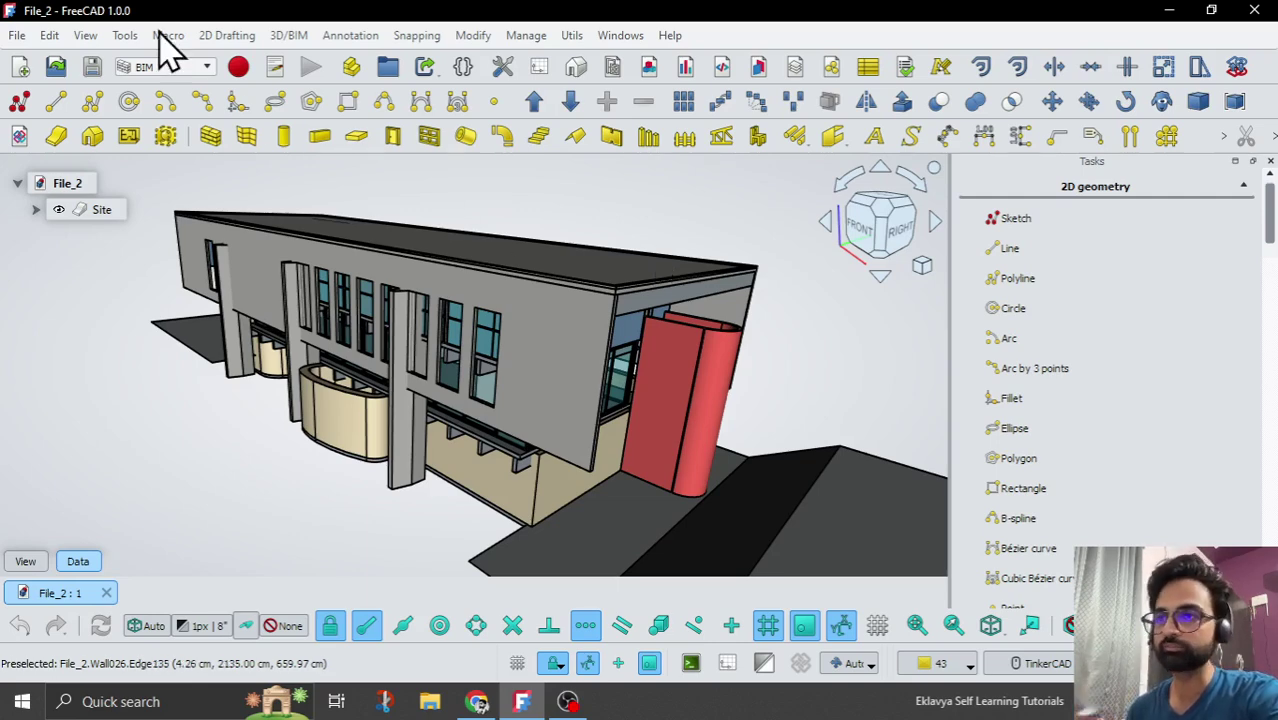
{"action": "left_click", "coordinate": [128, 38]}
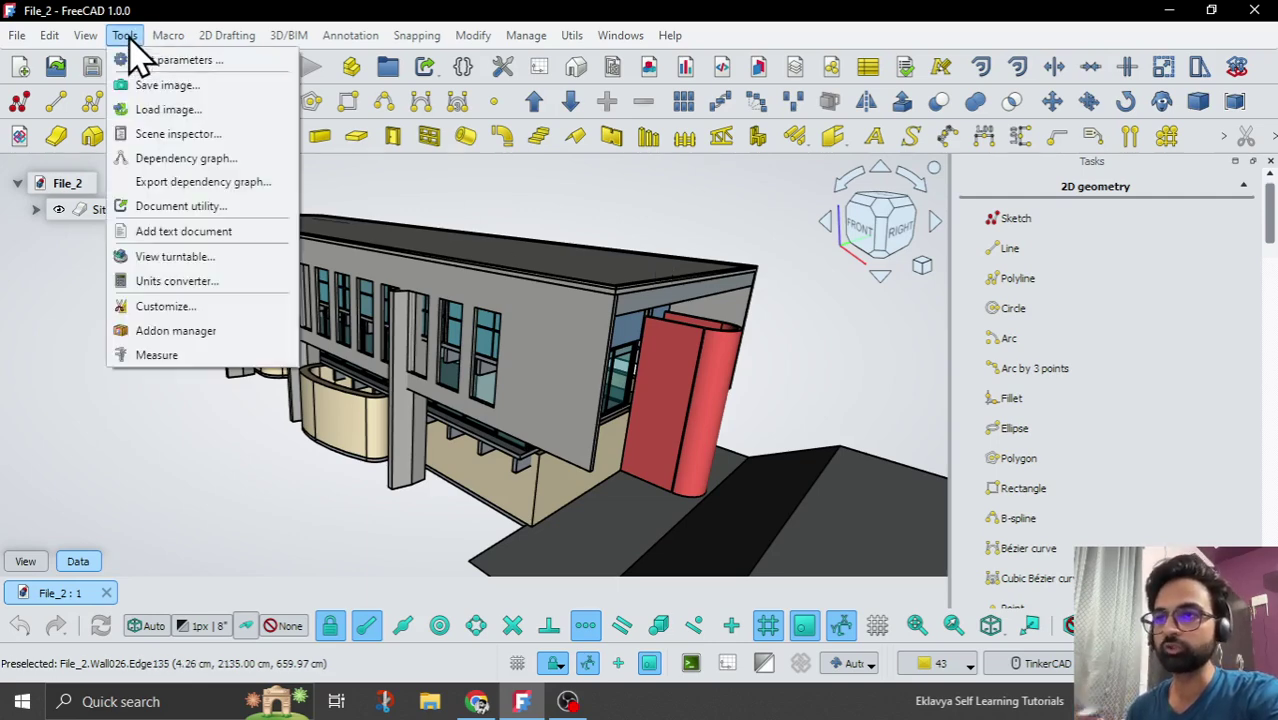
{"action": "left_click", "coordinate": [214, 330]}
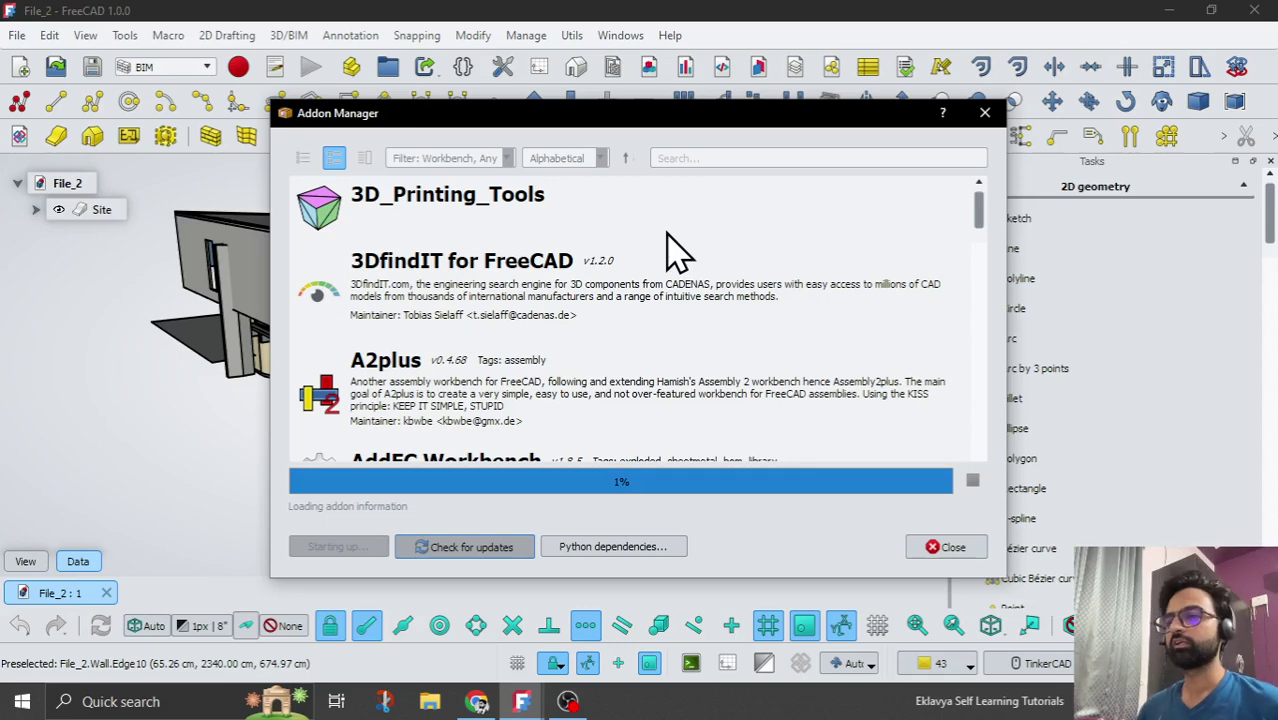
- Search the add-ons for 'nodes' and confirm the Nodes add-on is installed
{"action": "left_click", "coordinate": [708, 158]}
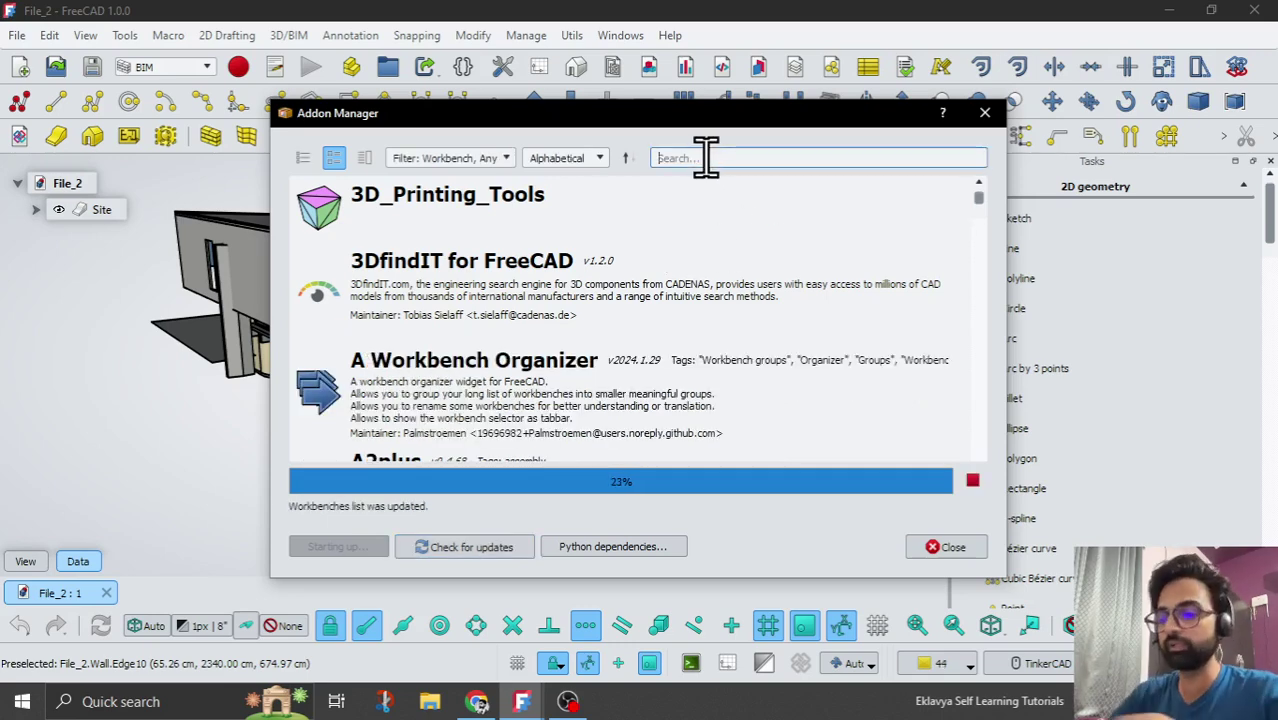
{"action": "type", "text": "nodes"}
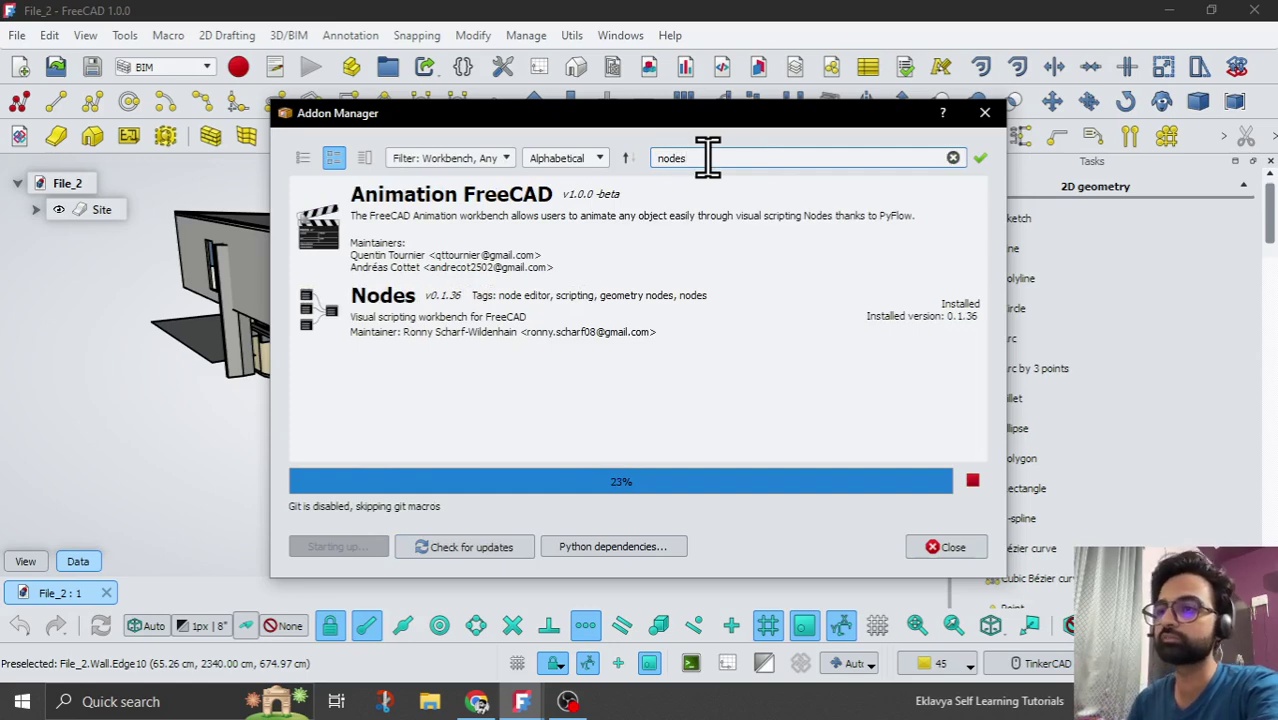
{"action": "left_click", "coordinate": [382, 316]}
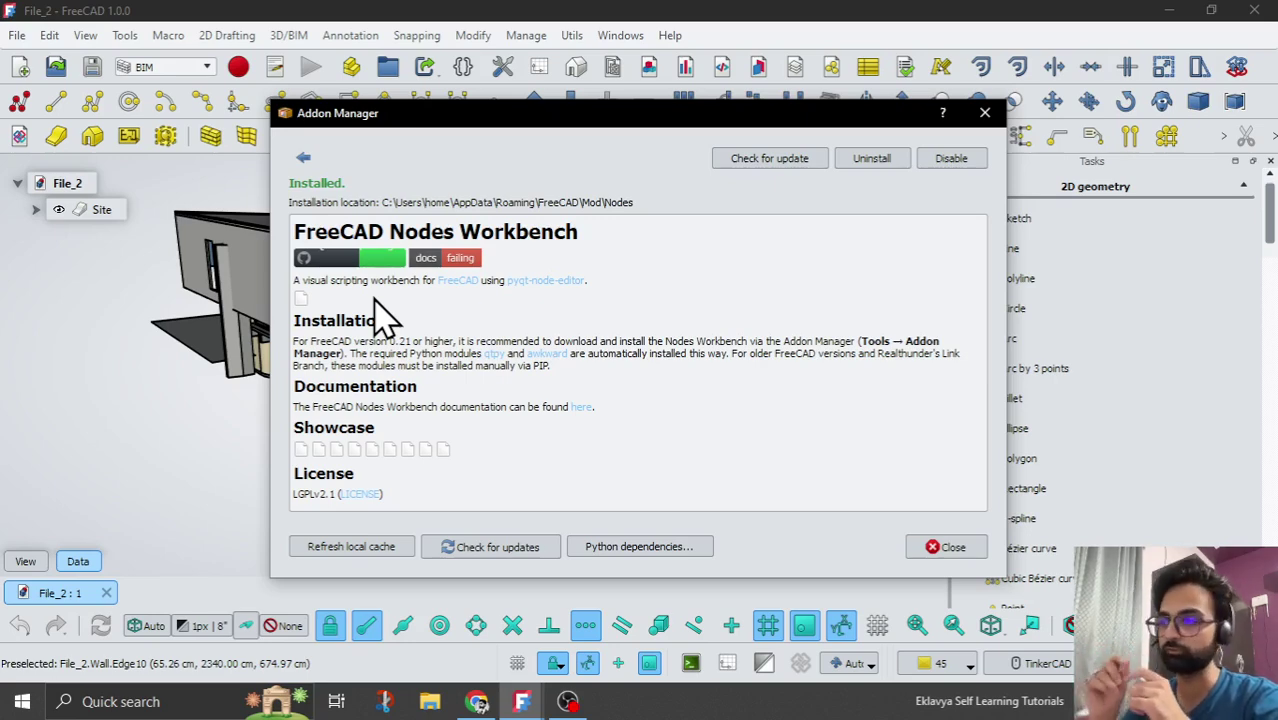
{"action": "left_click", "coordinate": [985, 113]}
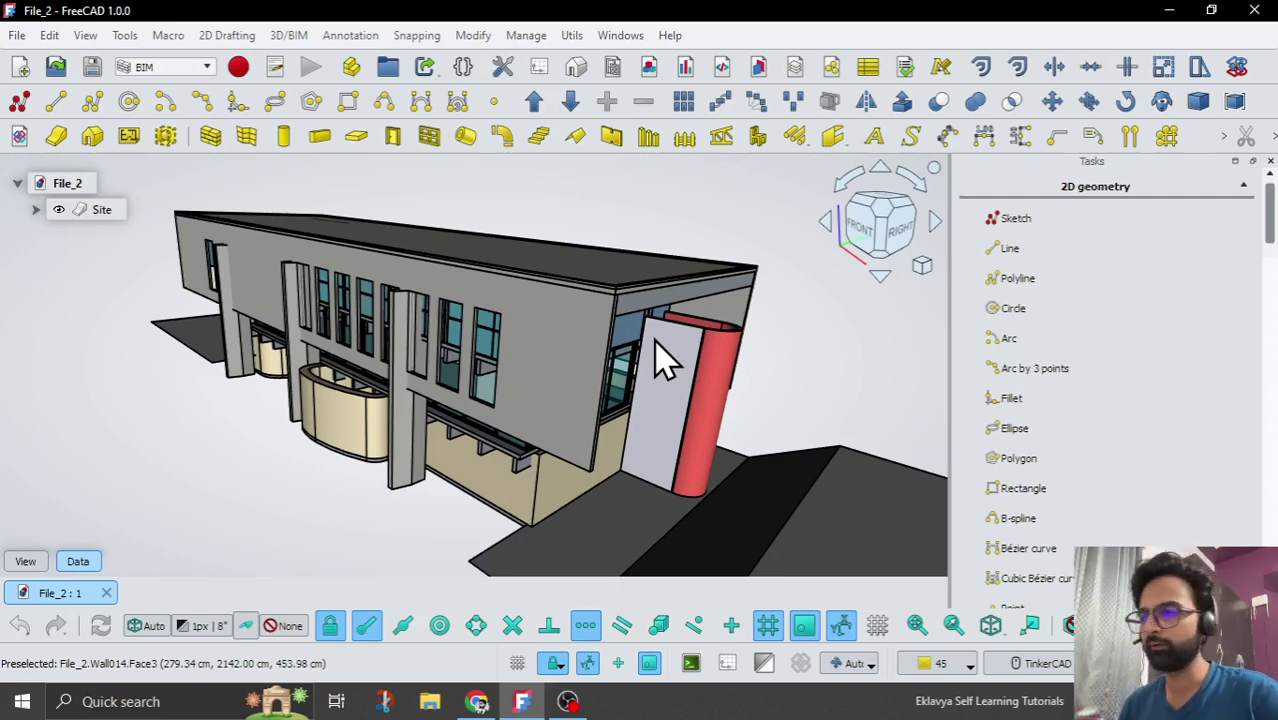
- Select the building's front south wall, orbit and zoom for a closer look, then deselect it
{"action": "left_click", "coordinate": [600, 345]}
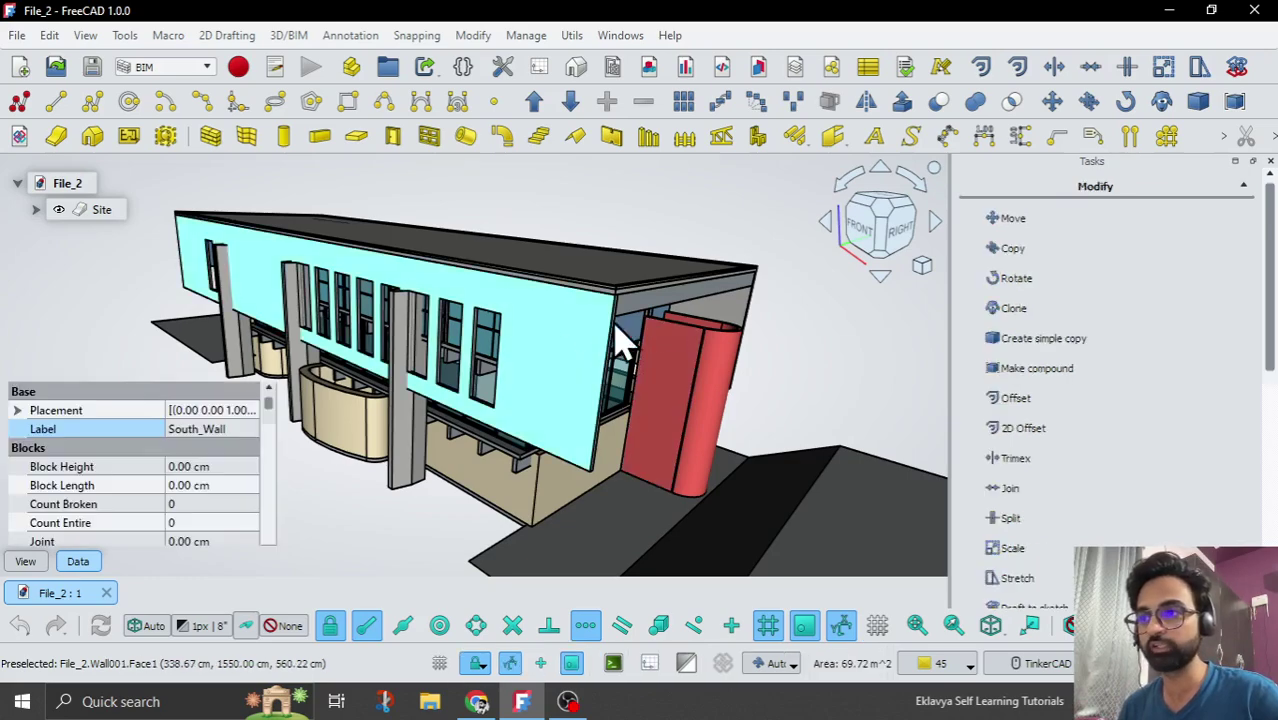
{"action": "middle_click_drag", "start_coordinate": [622, 337], "coordinate": [673, 322]}
{"action": "scroll", "coordinate": [540, 360], "scroll_direction": "up", "scroll_amount": 3}
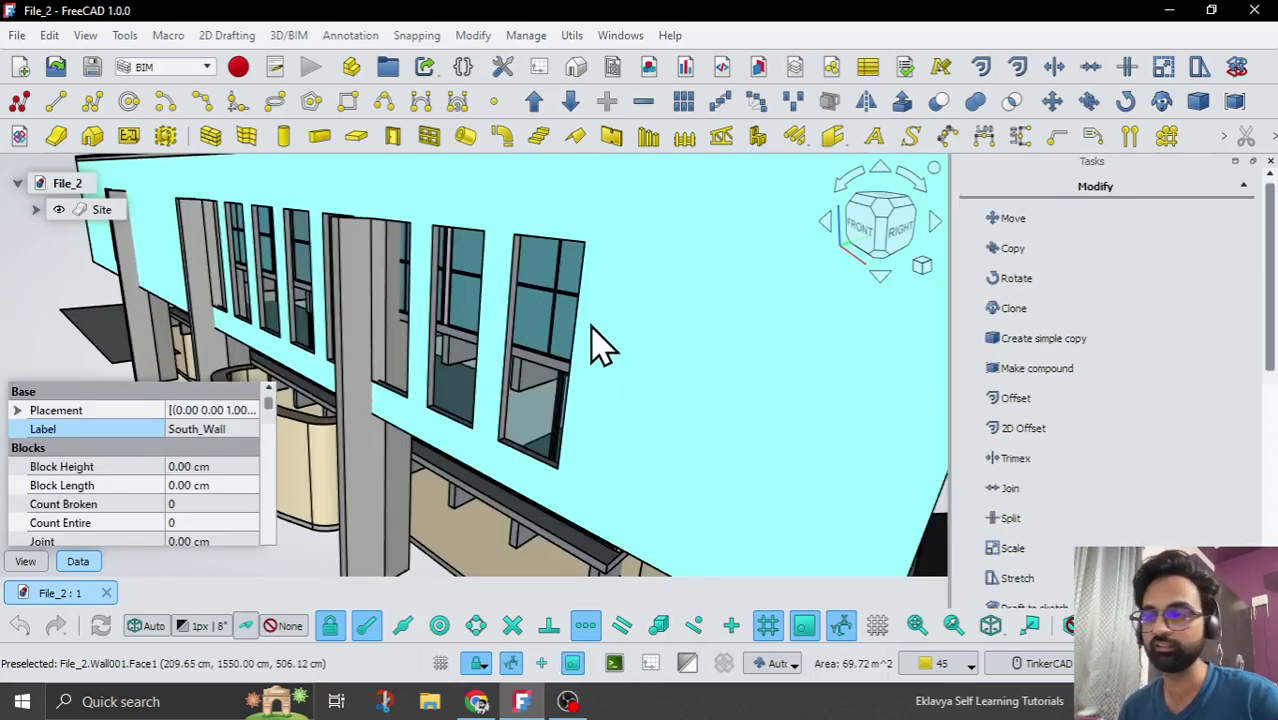
{"action": "scroll", "coordinate": [596, 345], "scroll_direction": "down", "scroll_amount": 3}
{"action": "left_click", "coordinate": [591, 208]}
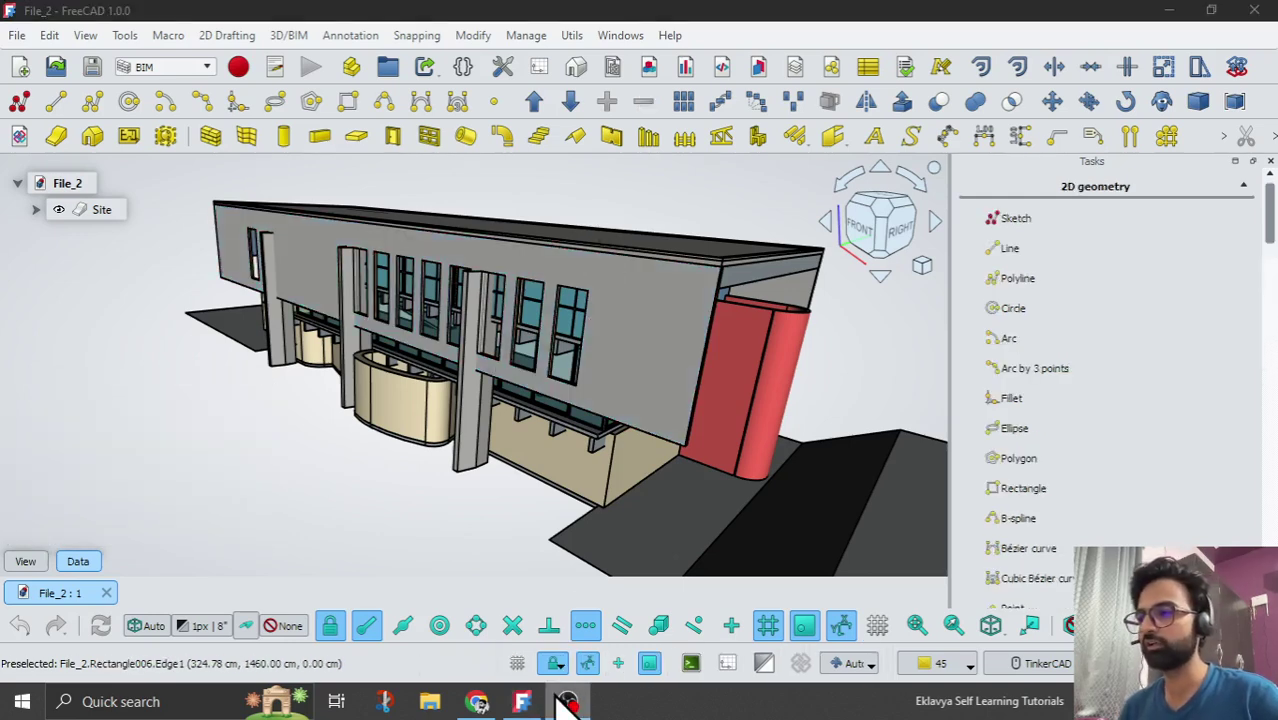
- Switch to the Nodes workbench and open the node editor window
{"action": "left_click", "coordinate": [522, 703]}
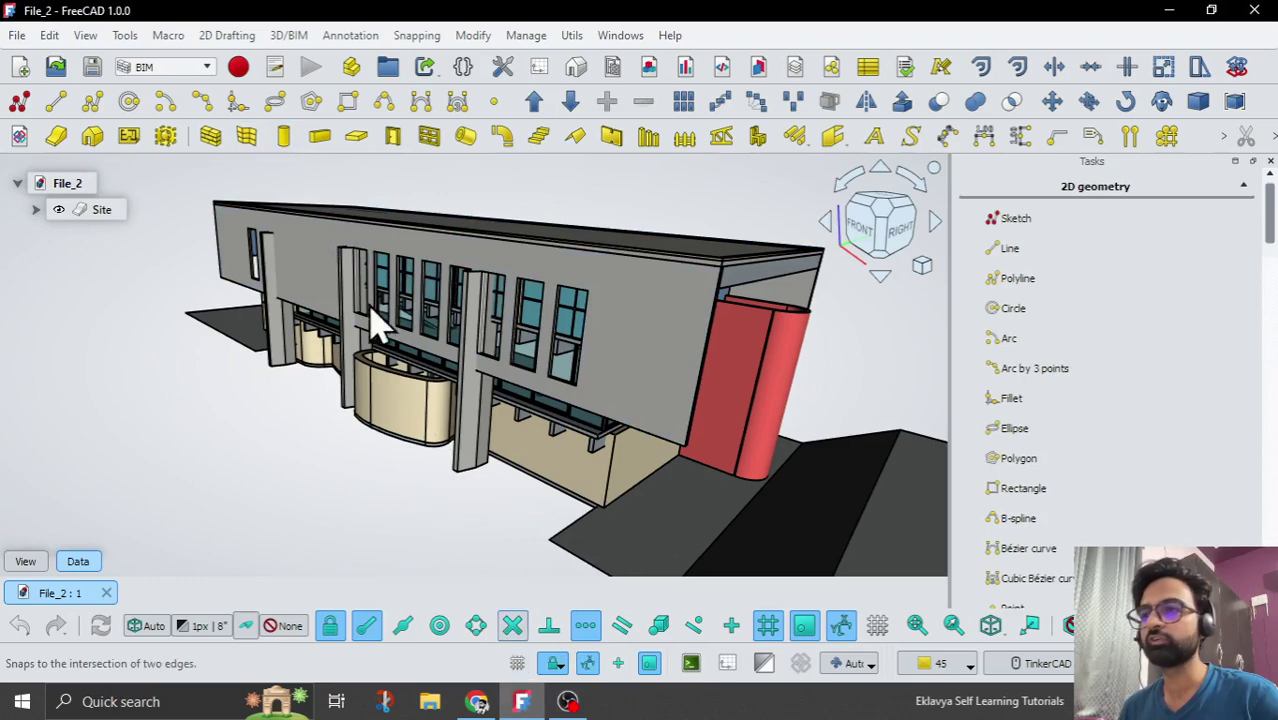
{"action": "left_click", "coordinate": [196, 67]}
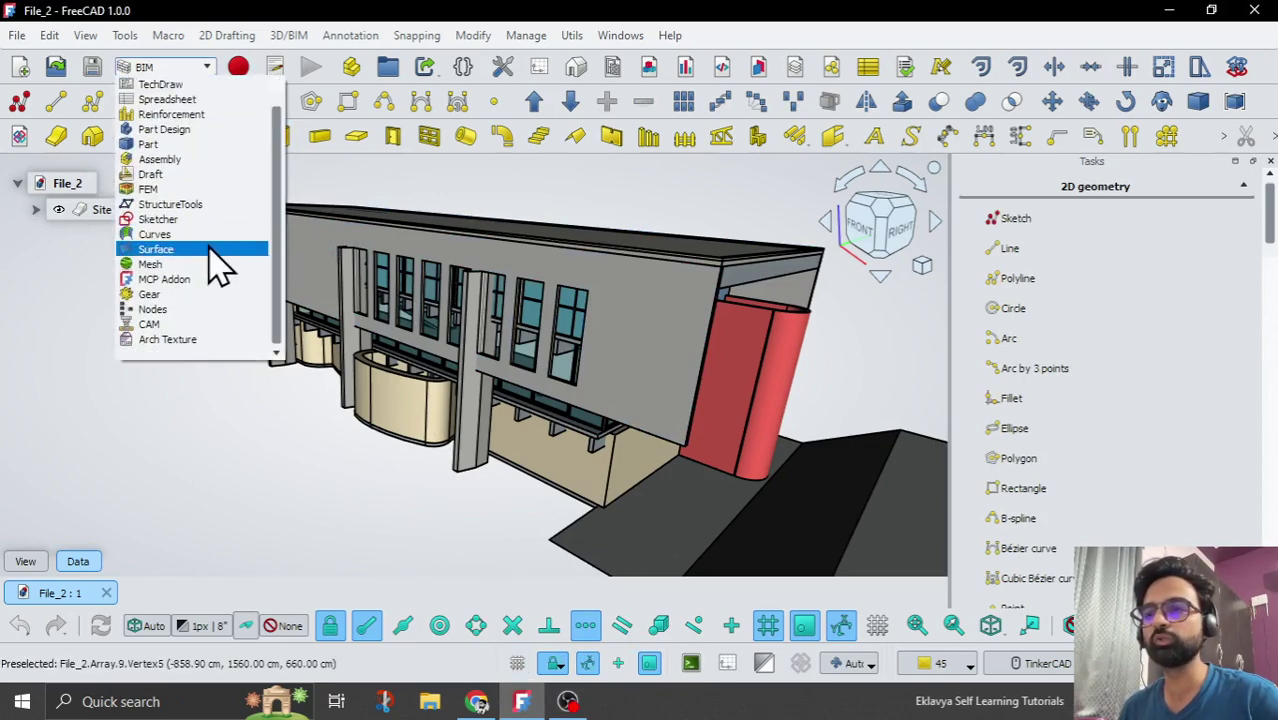
{"action": "left_click", "coordinate": [185, 309]}
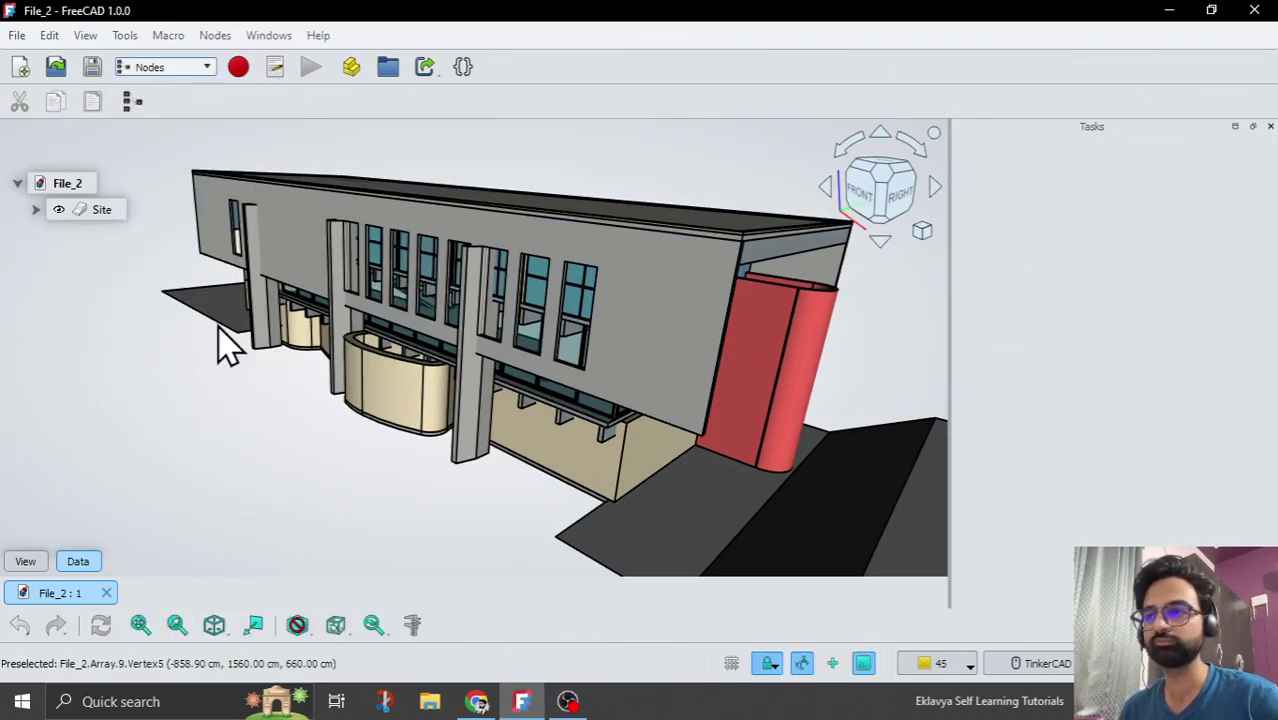
{"action": "left_click", "coordinate": [133, 105]}
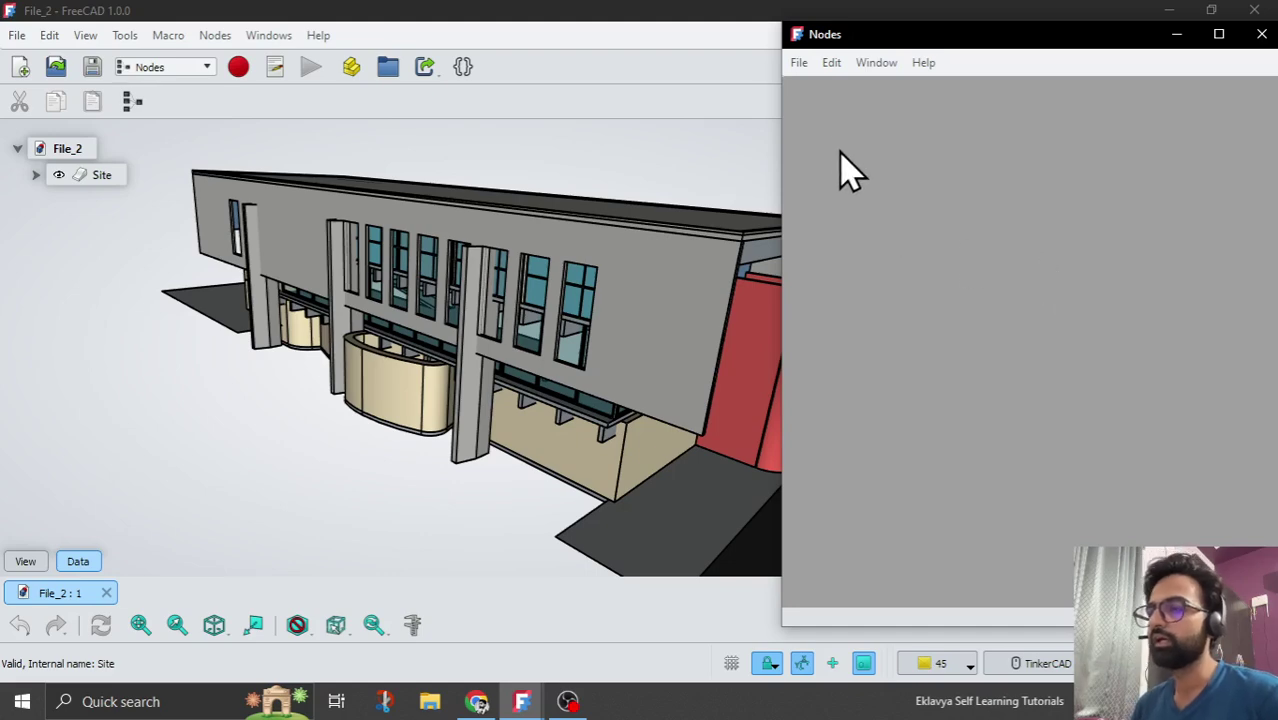
- Create a blank New Graph in the Nodes editor, then select the building's South_Wall
{"action": "left_click", "coordinate": [799, 63]}
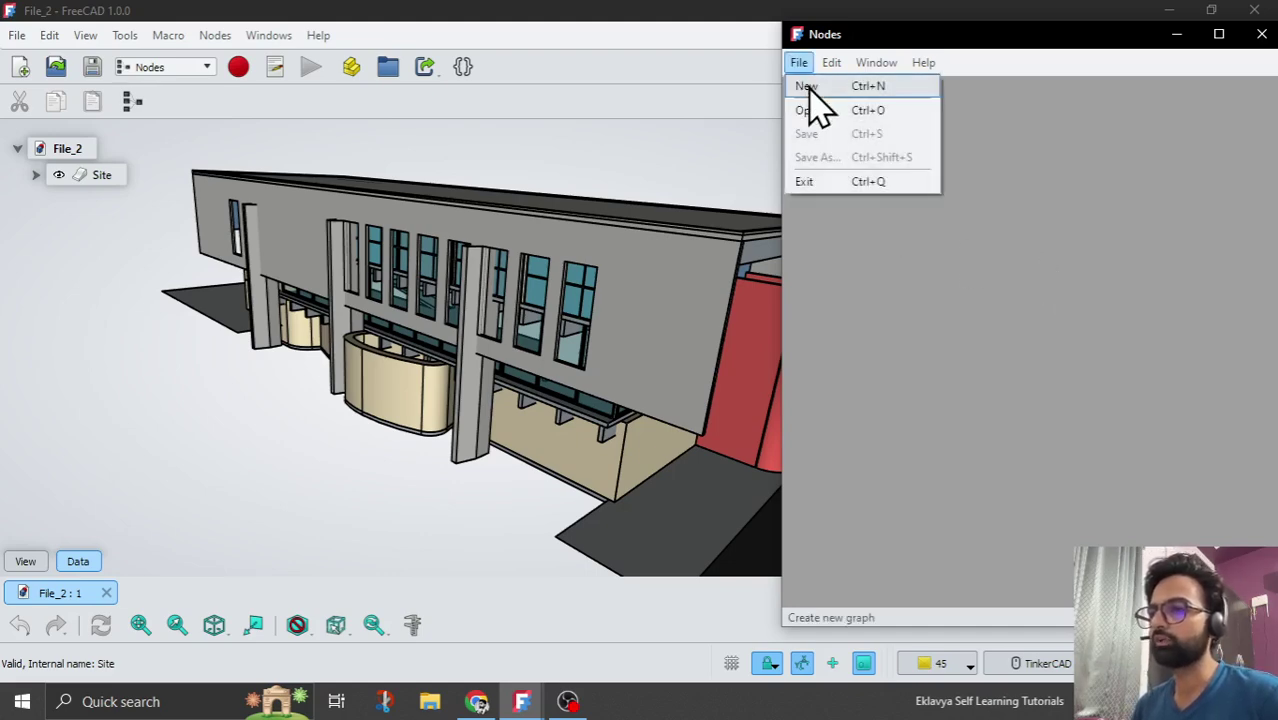
{"action": "left_click", "coordinate": [812, 88]}
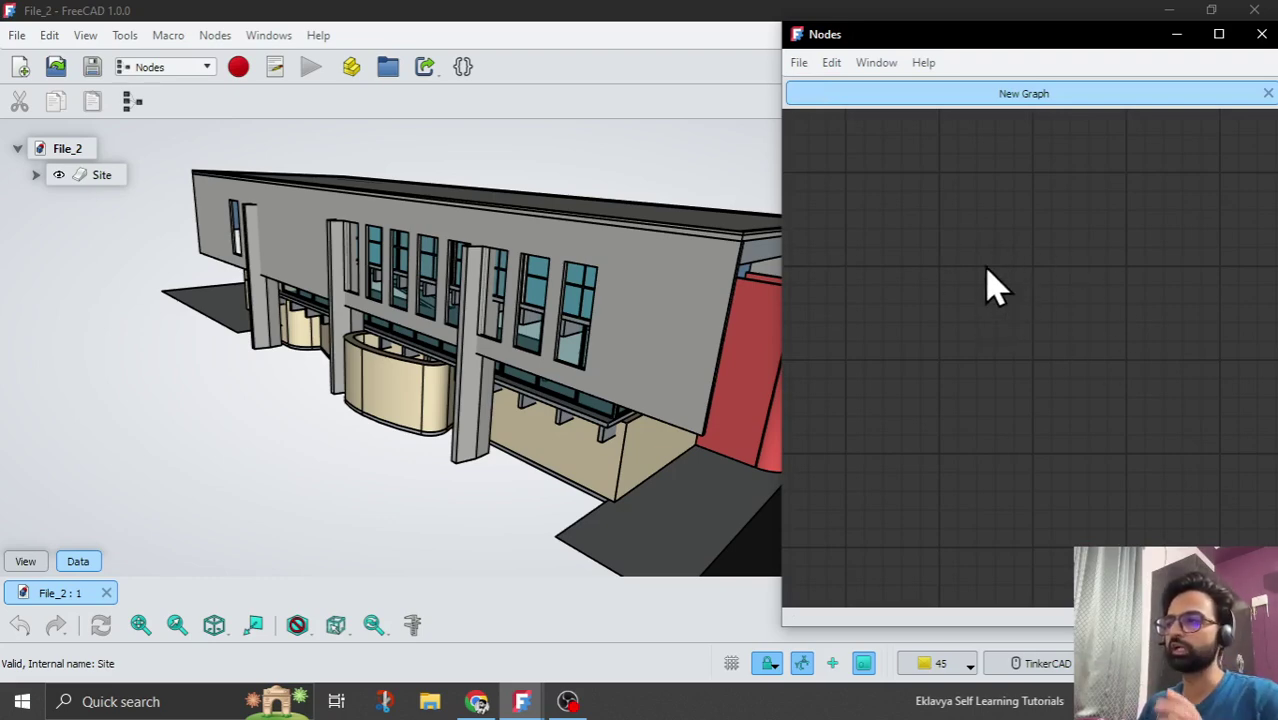
{"action": "left_click", "coordinate": [811, 63]}
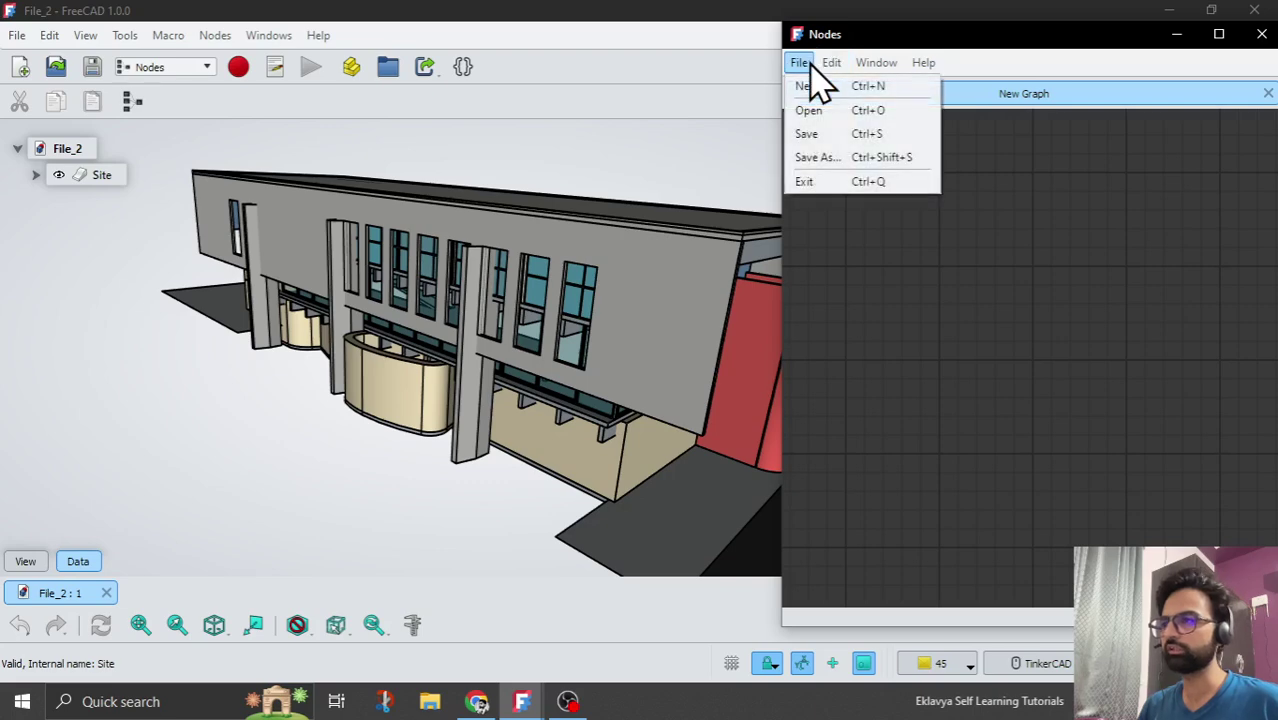
{"action": "left_click", "coordinate": [986, 341]}
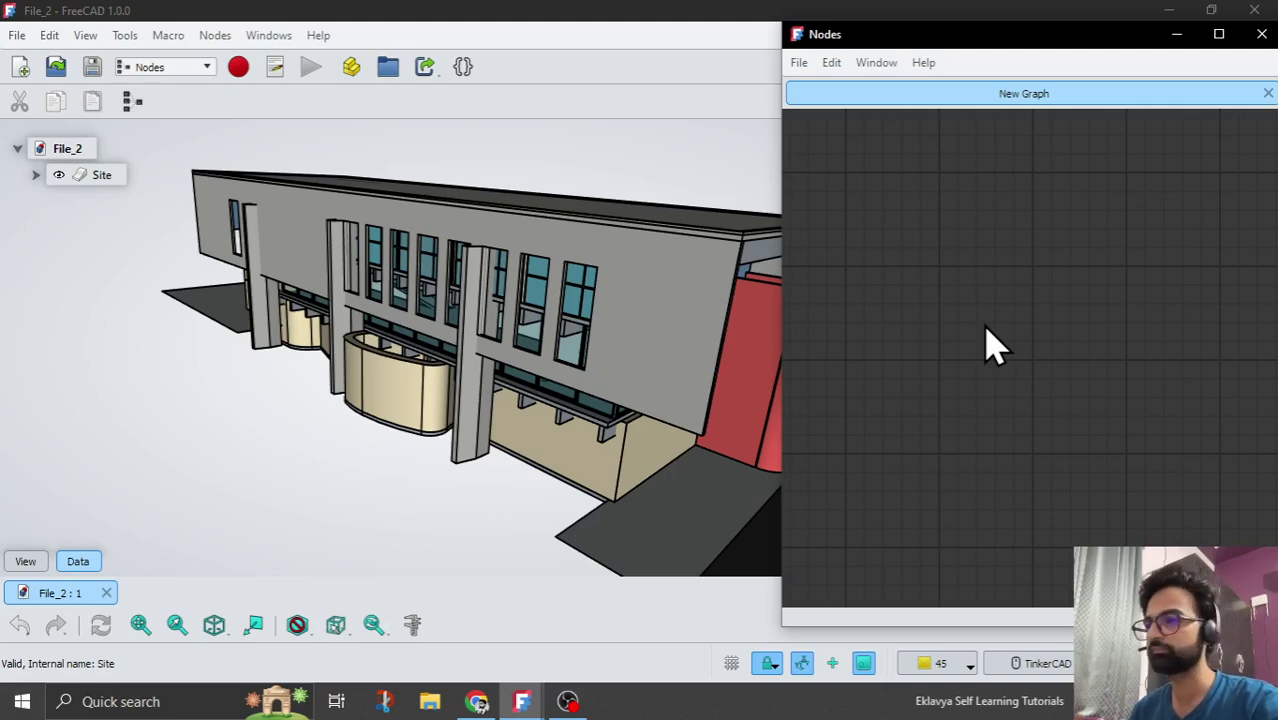
{"action": "left_click", "coordinate": [686, 331]}
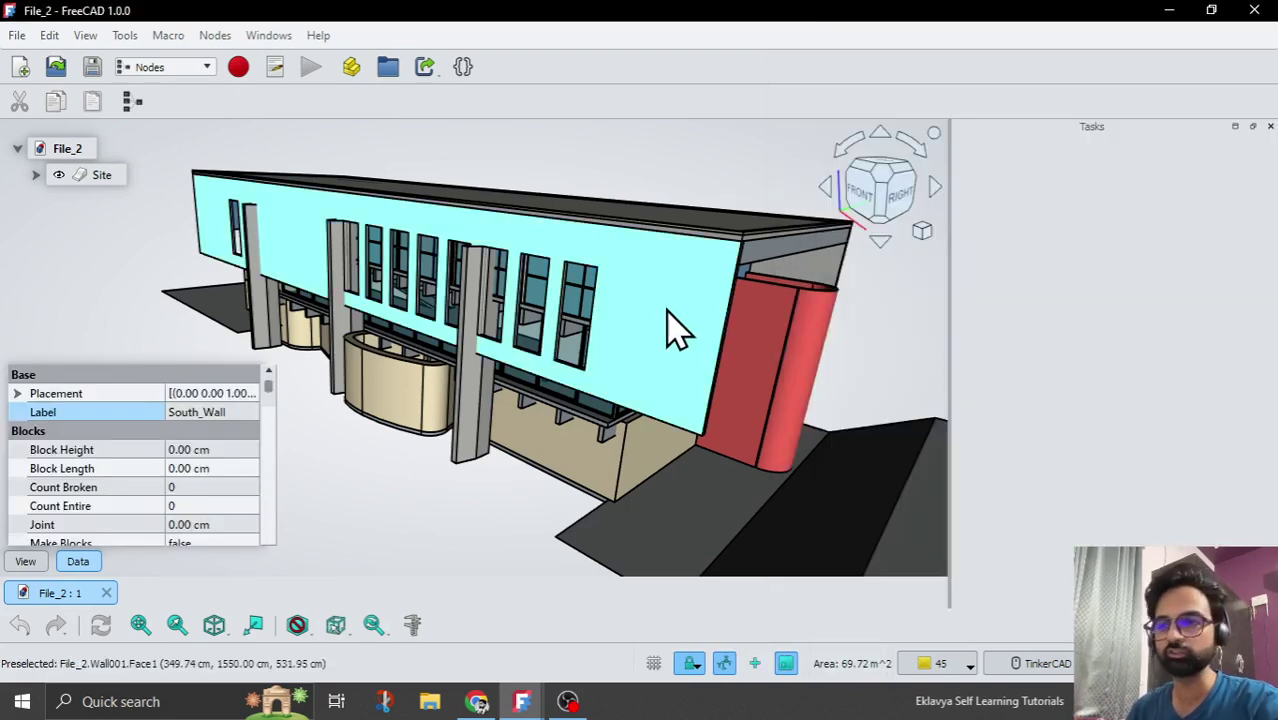
- Deselect the wall and bring the Nodes graph window to the front
{"action": "left_click", "coordinate": [399, 508]}
{"action": "left_click", "coordinate": [522, 701]}
{"action": "left_click", "coordinate": [615, 615]}
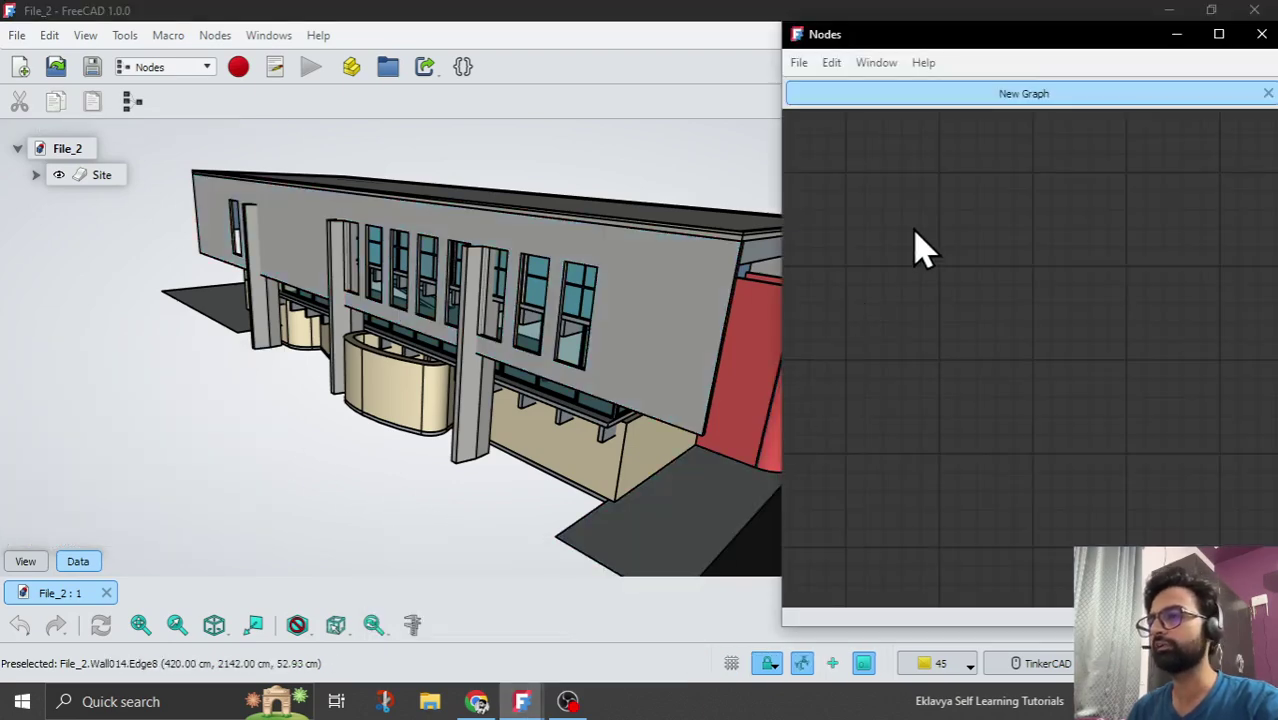
- Try the node finder, then show the Spatial node category with its Voronoi options
{"action": "right_click", "coordinate": [914, 230]}
{"action": "left_click", "coordinate": [935, 239]}
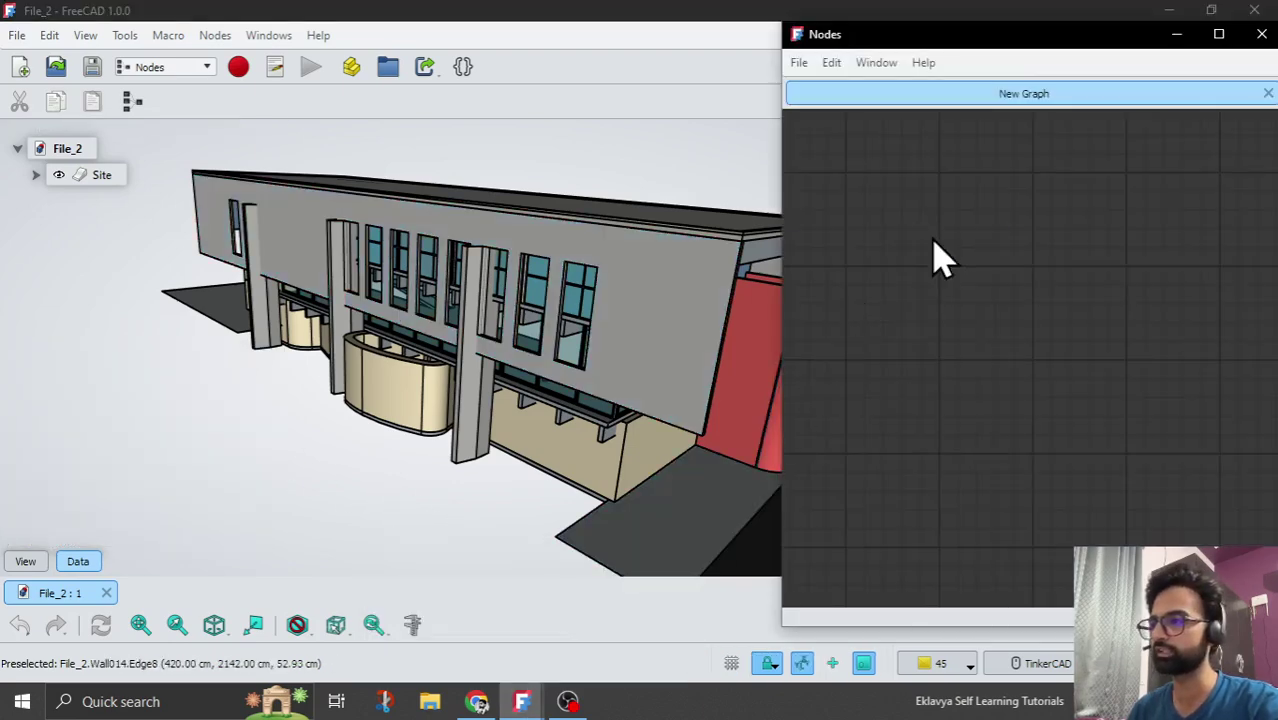
{"action": "scroll", "coordinate": [1000, 340], "scroll_direction": "down", "scroll_amount": 5}
{"action": "scroll", "coordinate": [1015, 345], "scroll_direction": "up", "scroll_amount": 3}
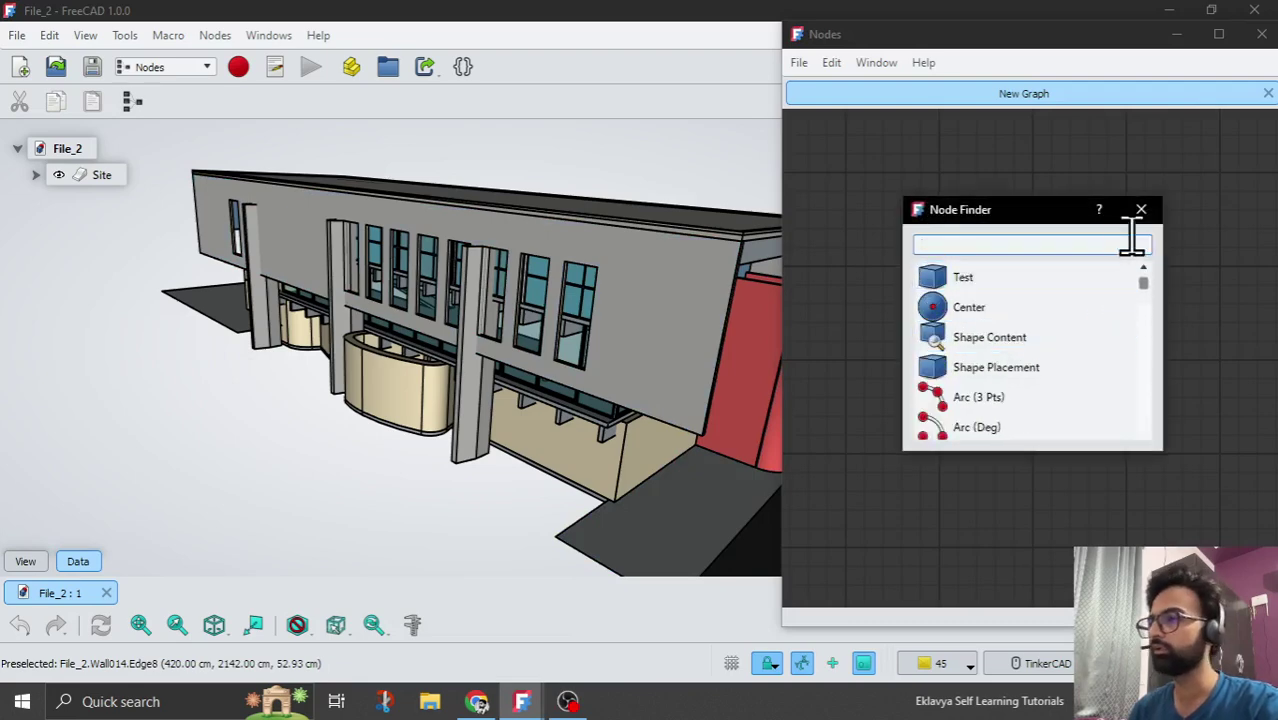
{"action": "left_click", "coordinate": [1141, 209]}
{"action": "right_click", "coordinate": [1000, 174]}
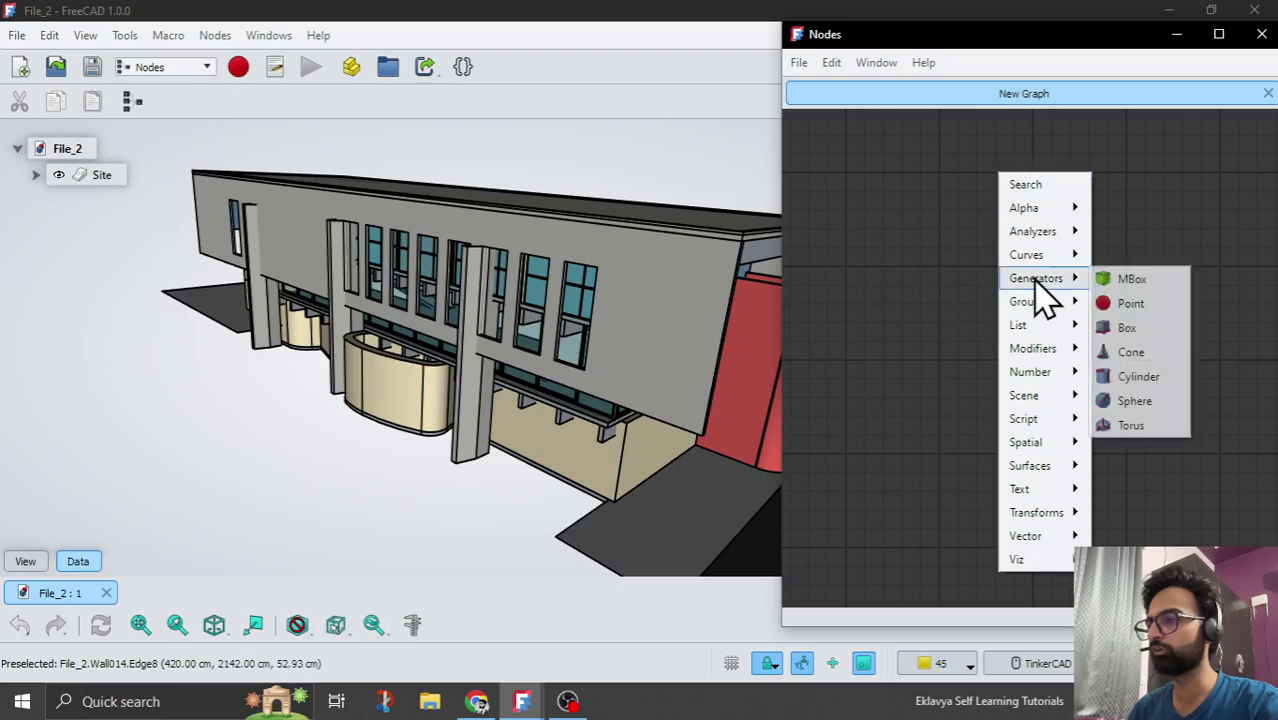
{"action": "mouse_move", "coordinate": [1042, 333]}
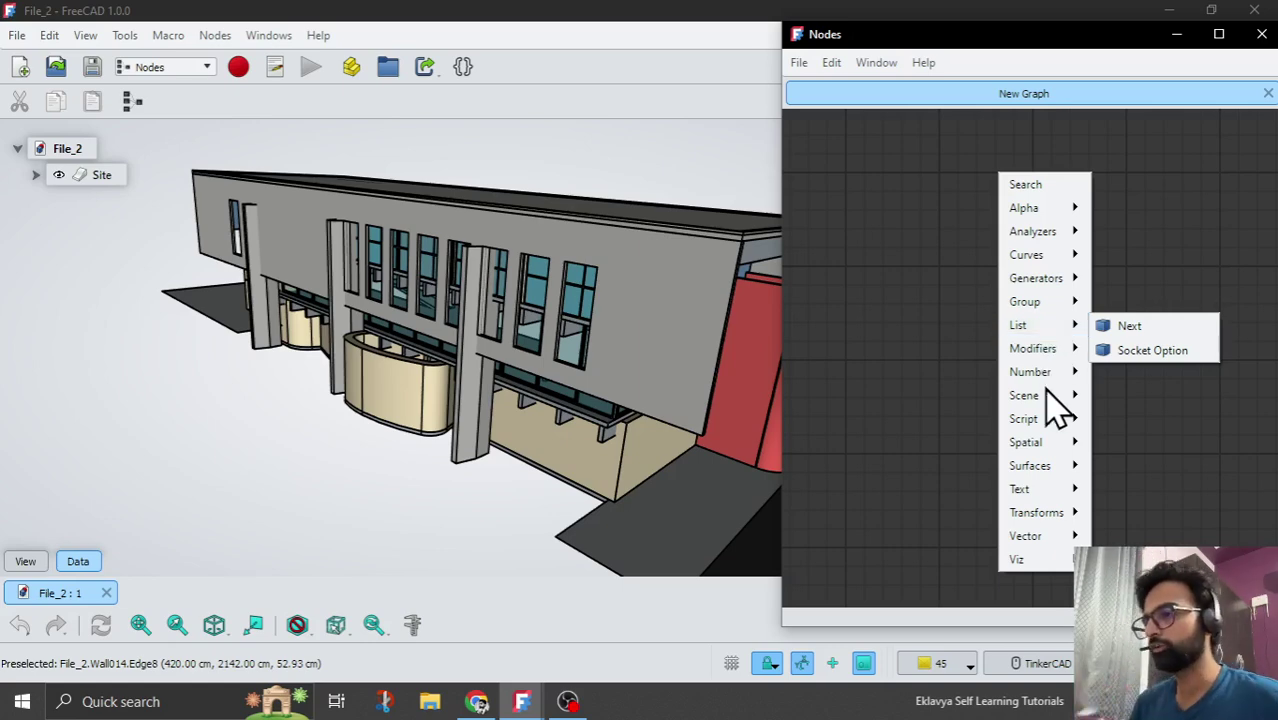
{"action": "mouse_move", "coordinate": [1045, 452]}
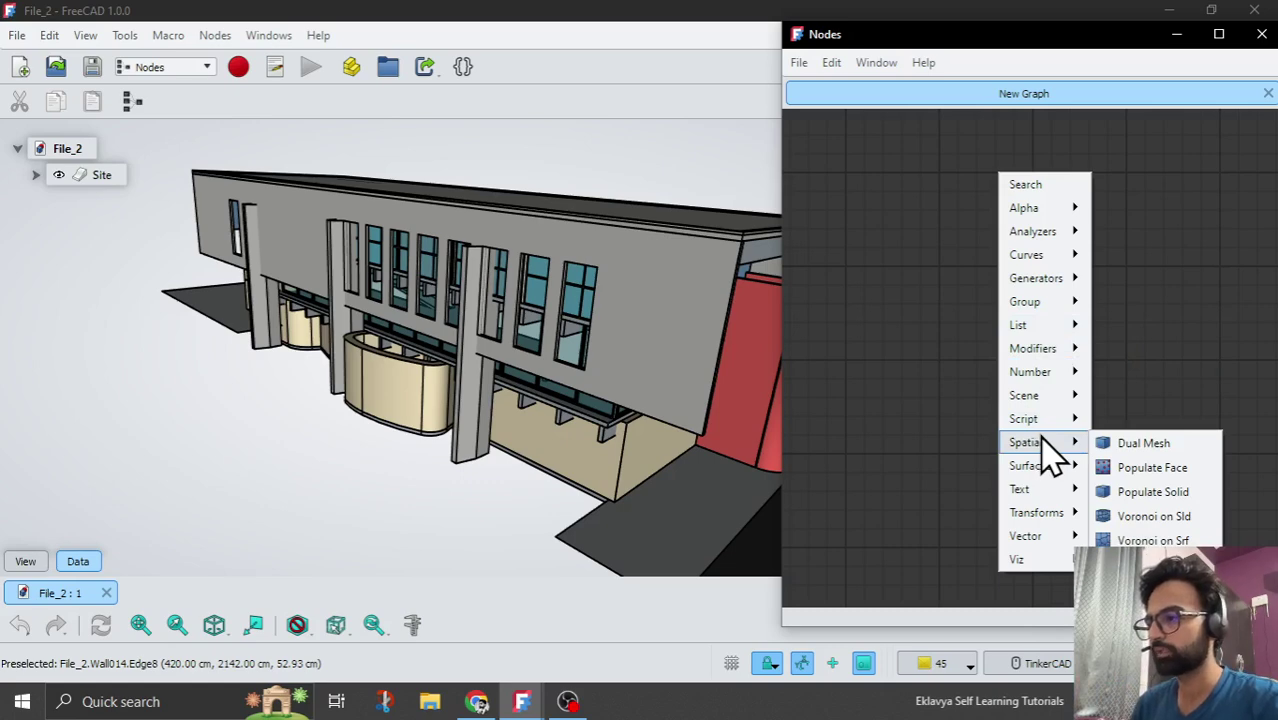
- Add a Spatial > Voronoi on Sld node and move it right and down on the canvas
{"action": "left_click", "coordinate": [1162, 518]}
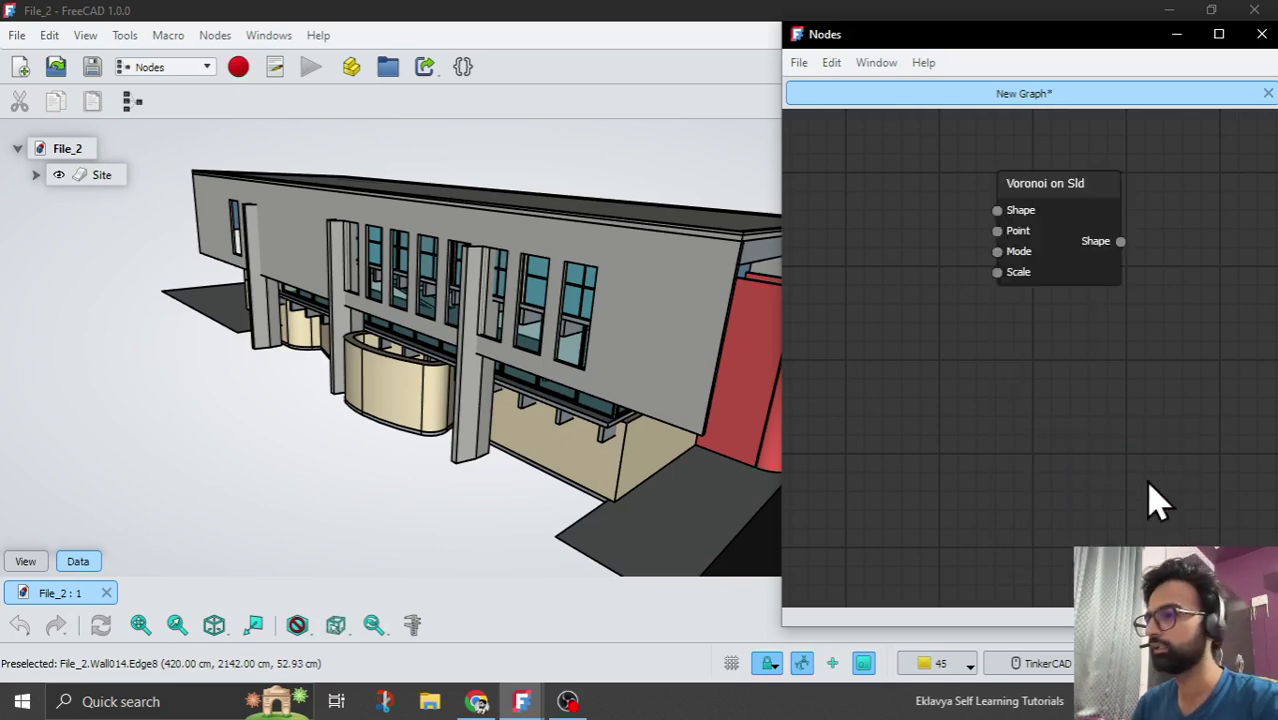
{"action": "left_click_drag", "start_coordinate": [1049, 282], "coordinate": [1104, 305]}
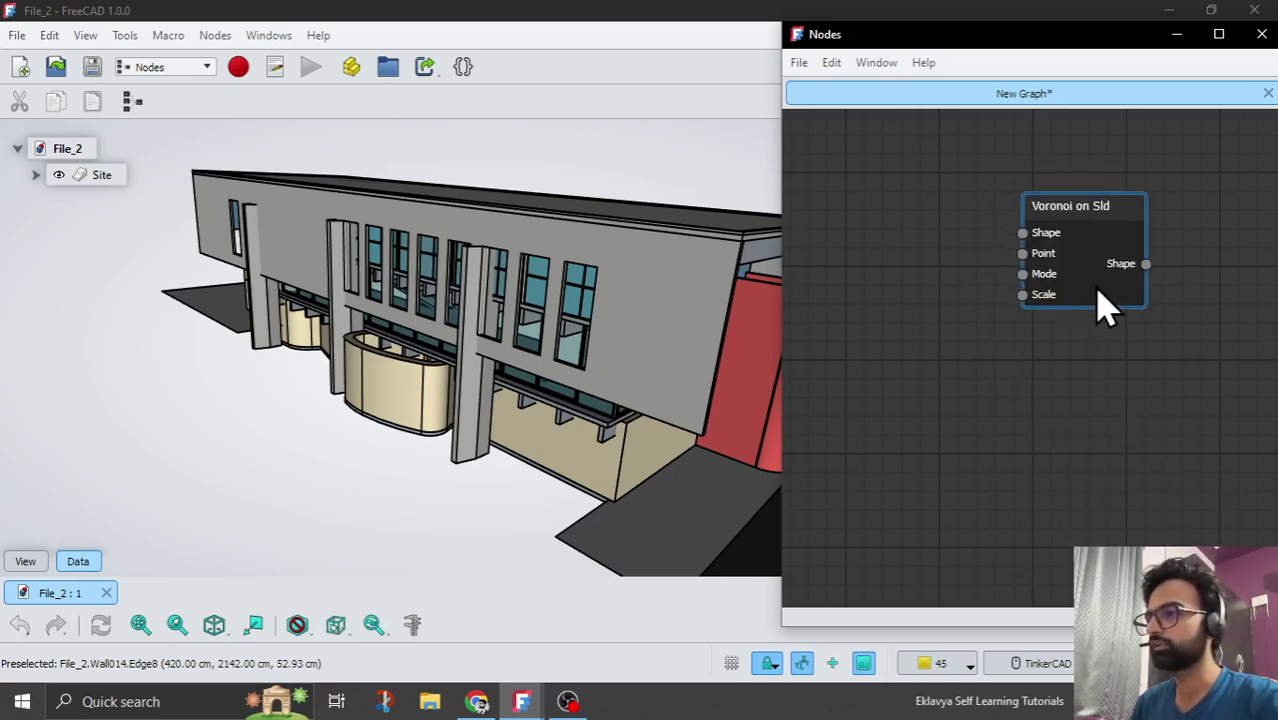
- Add a Scene > Object In node to the graph
{"action": "right_click", "coordinate": [905, 304]}
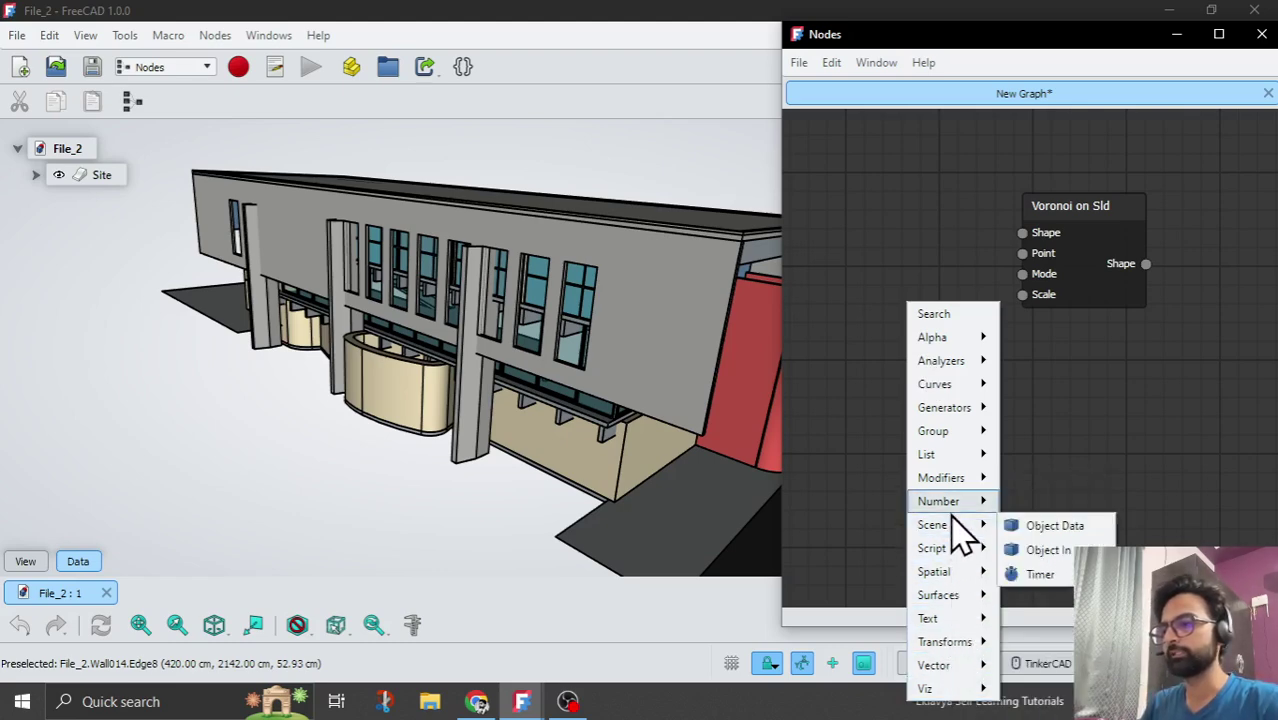
{"action": "mouse_move", "coordinate": [949, 528]}
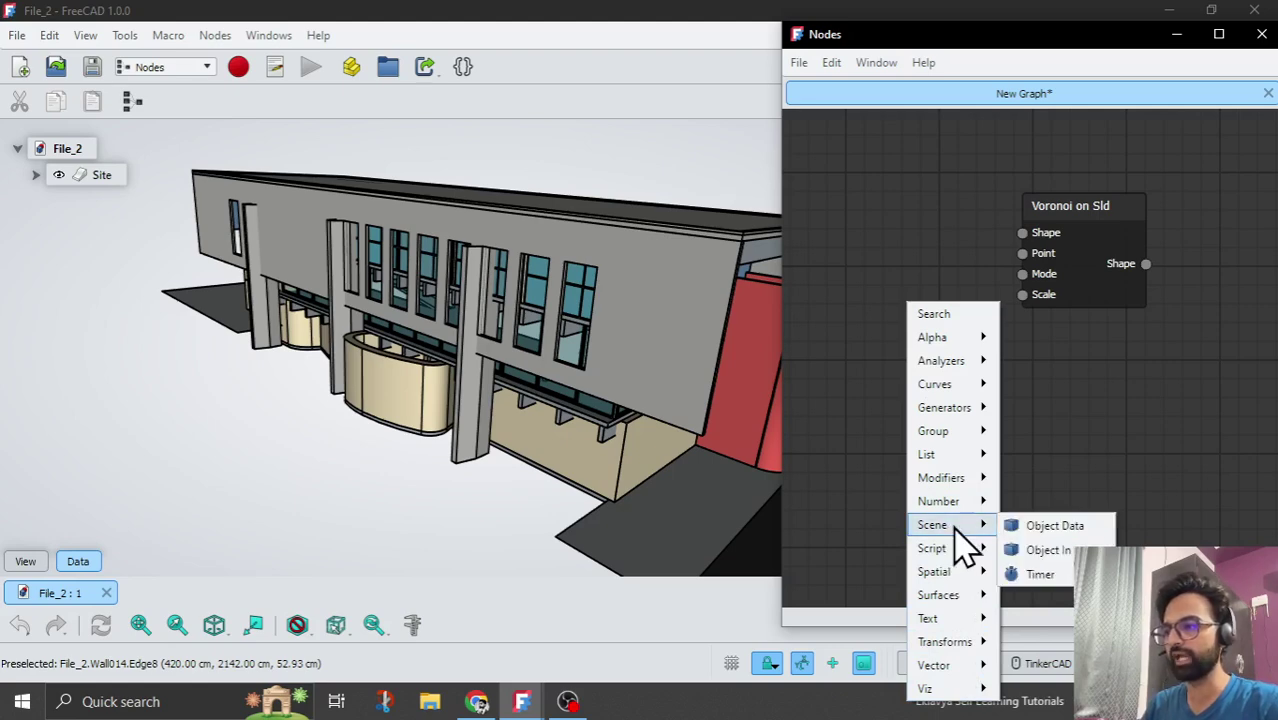
{"action": "left_click", "coordinate": [1050, 550]}
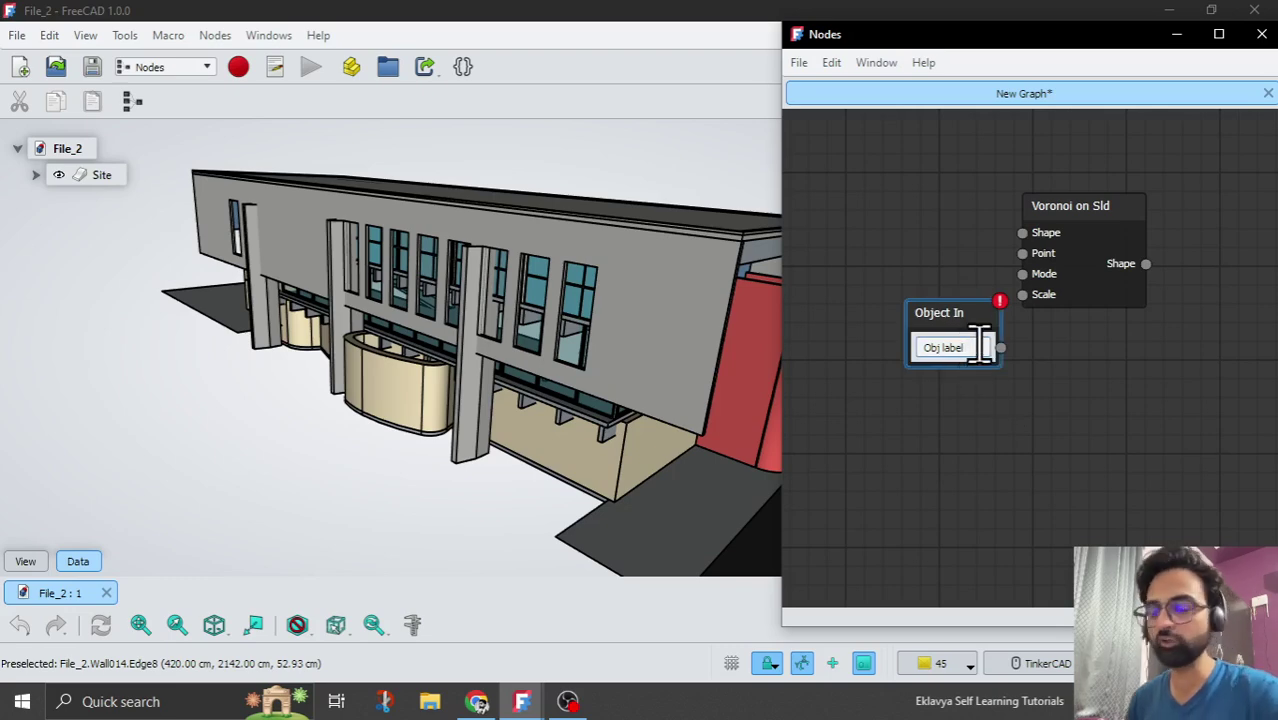
- Paste the wall's label South_Wall into the Object In node and place it left of Voronoi on Sld
{"action": "left_click", "coordinate": [640, 334]}
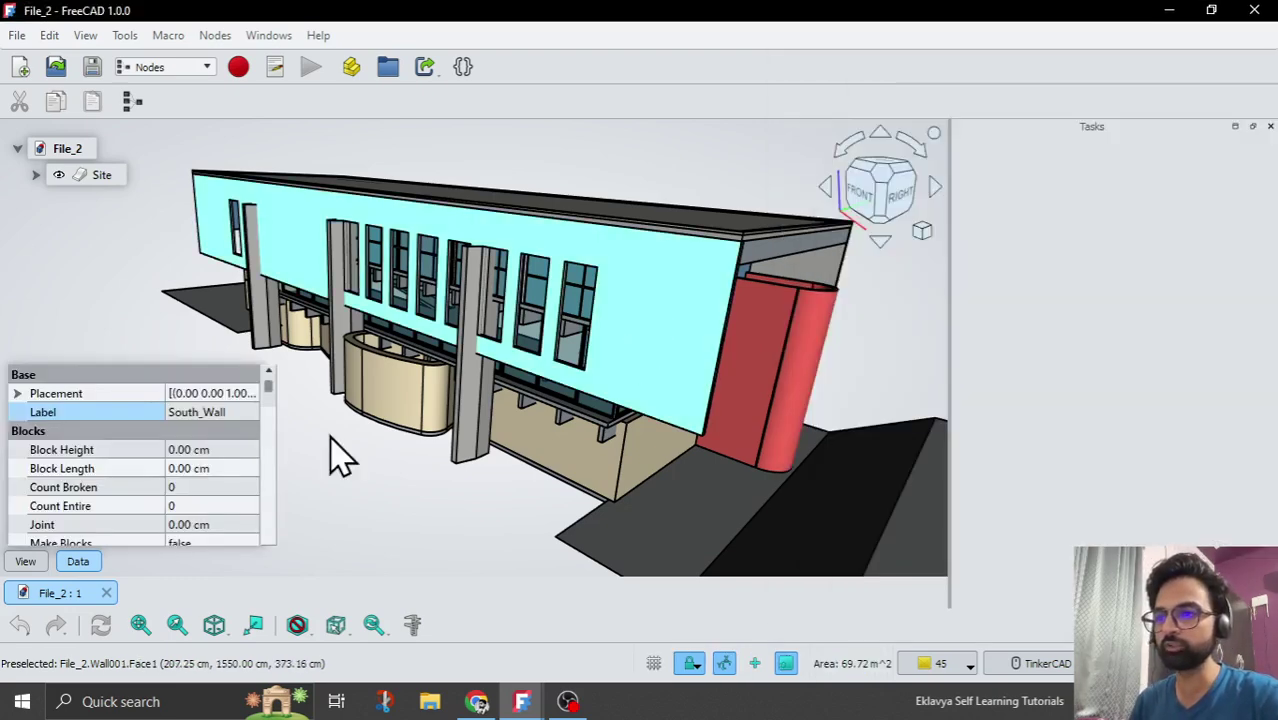
{"action": "left_click", "coordinate": [205, 413]}
{"action": "key", "text": "ctrl+c"}
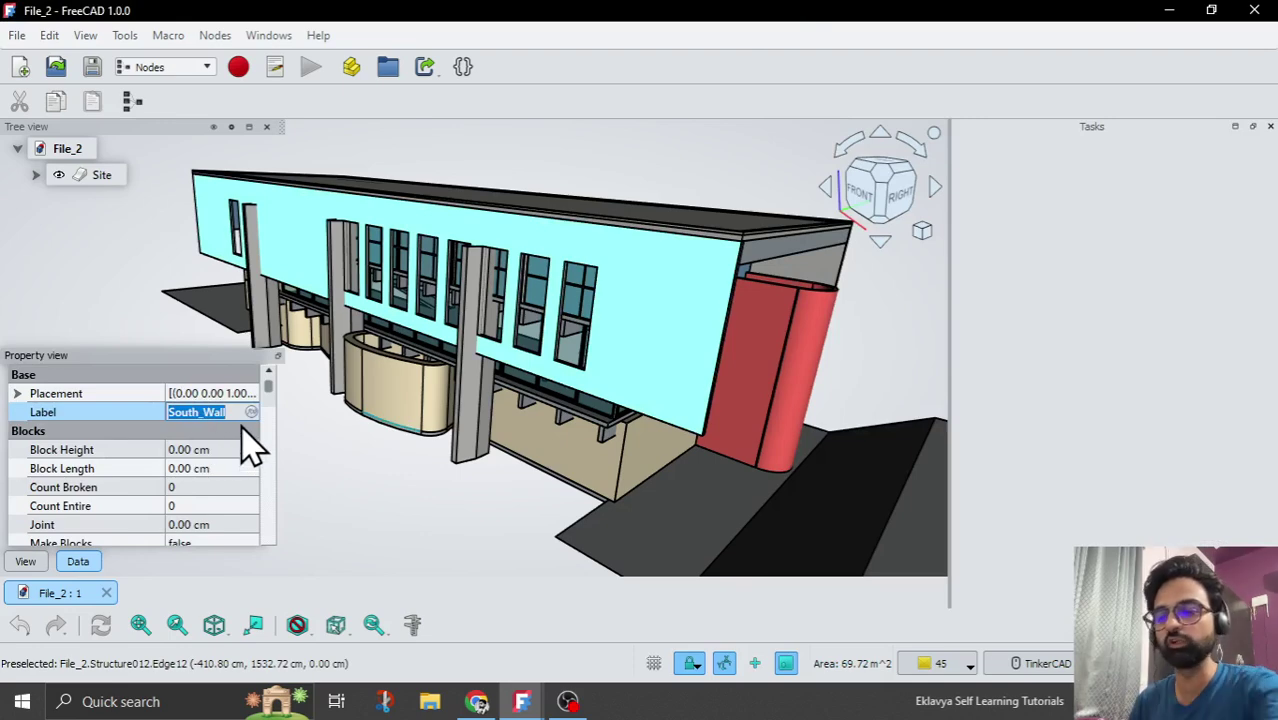
{"action": "left_click", "coordinate": [365, 520]}
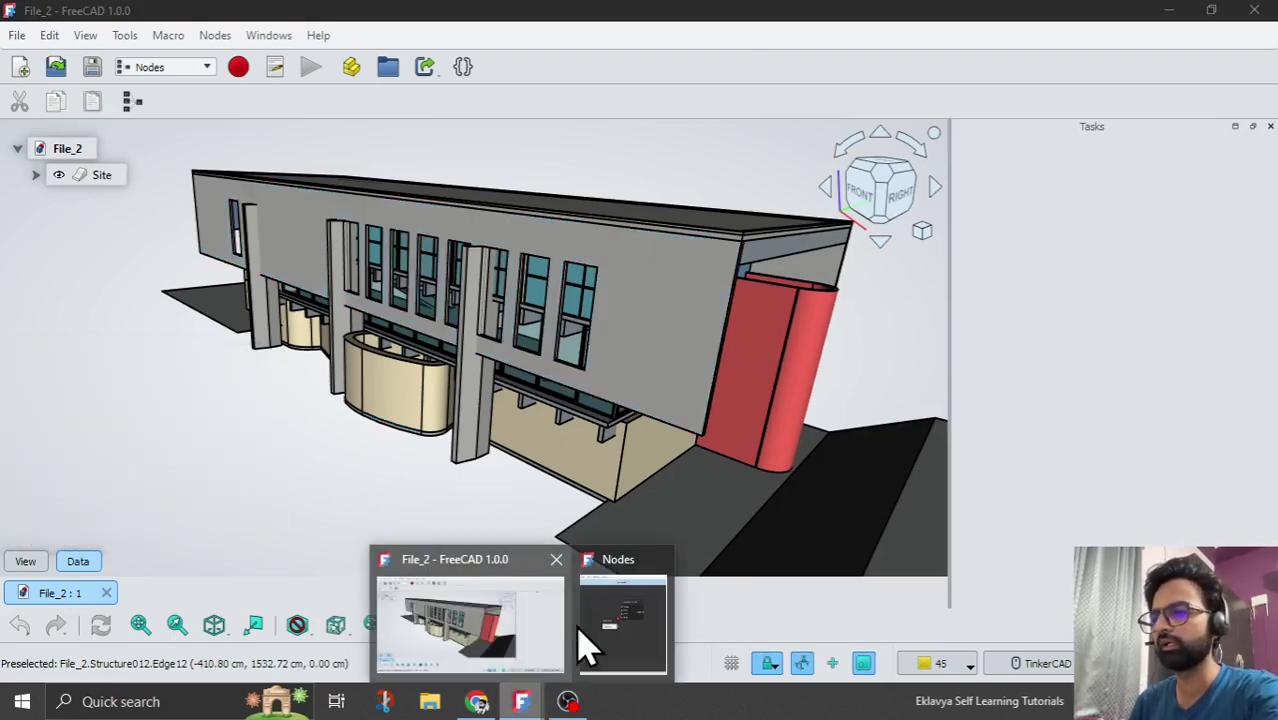
{"action": "mouse_move", "coordinate": [521, 700]}
{"action": "left_click", "coordinate": [622, 650]}
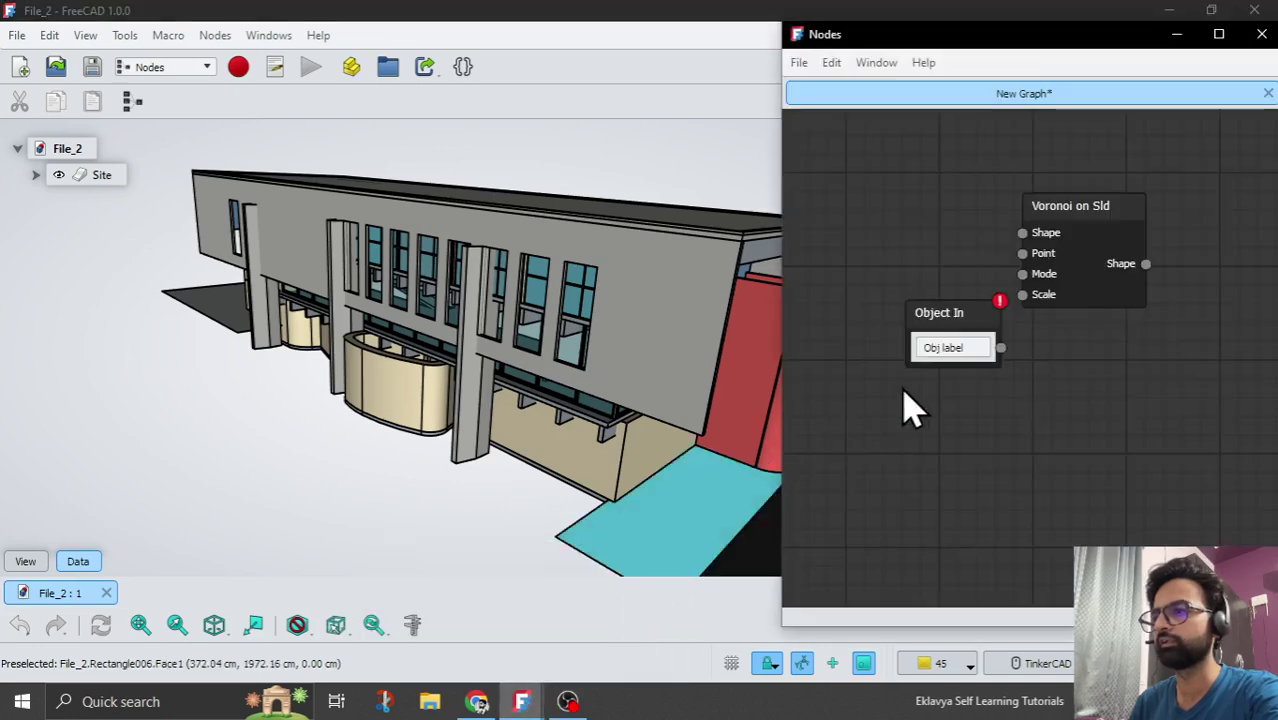
{"action": "left_click", "coordinate": [972, 347]}
{"action": "key", "text": "ctrl+v"}
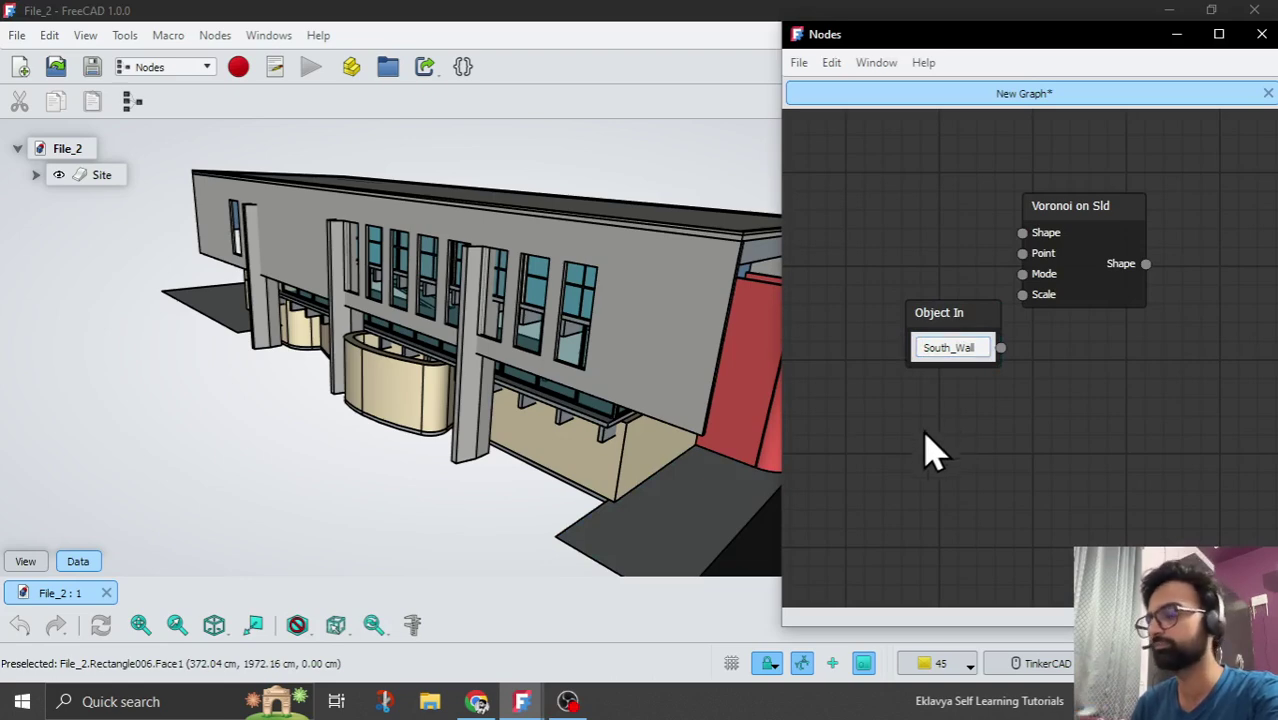
{"action": "left_click_drag", "start_coordinate": [964, 313], "coordinate": [900, 227]}
{"action": "left_click_drag", "start_coordinate": [1102, 245], "coordinate": [1219, 255]}
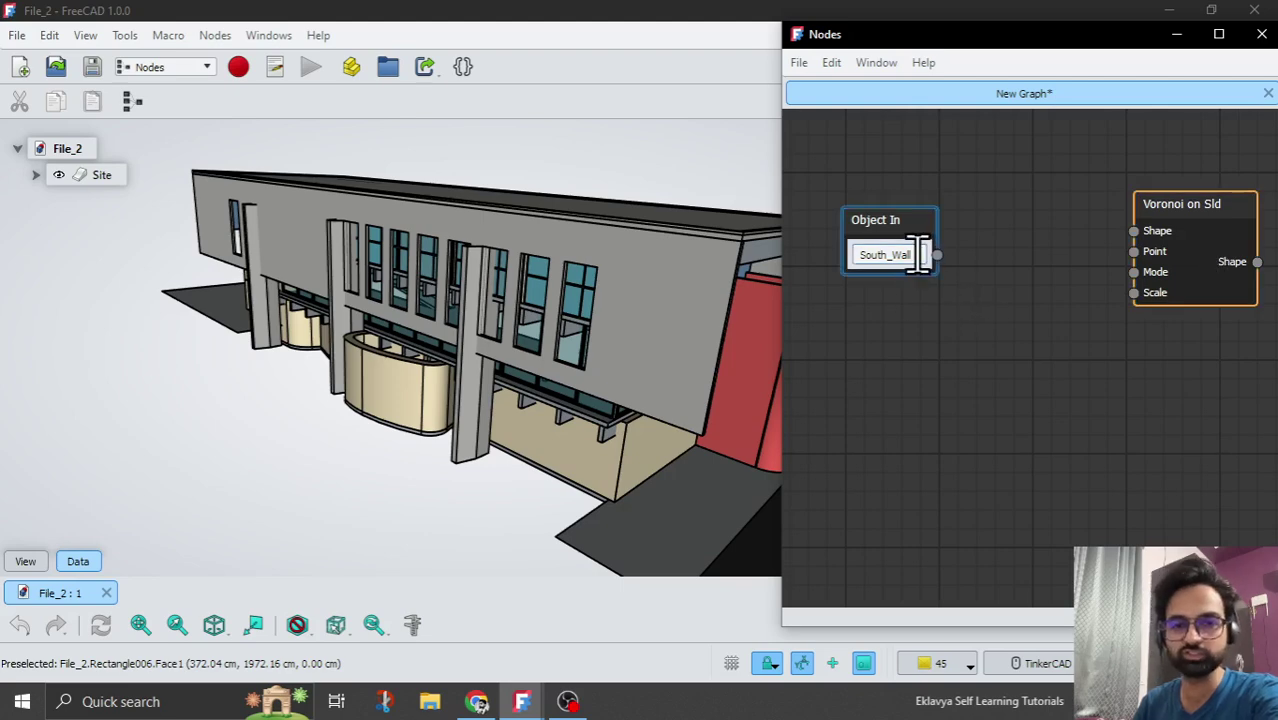
- Add an Object Data node, wire Object In's output to its Object input, and rearrange nodes
{"action": "right_click", "coordinate": [928, 406]}
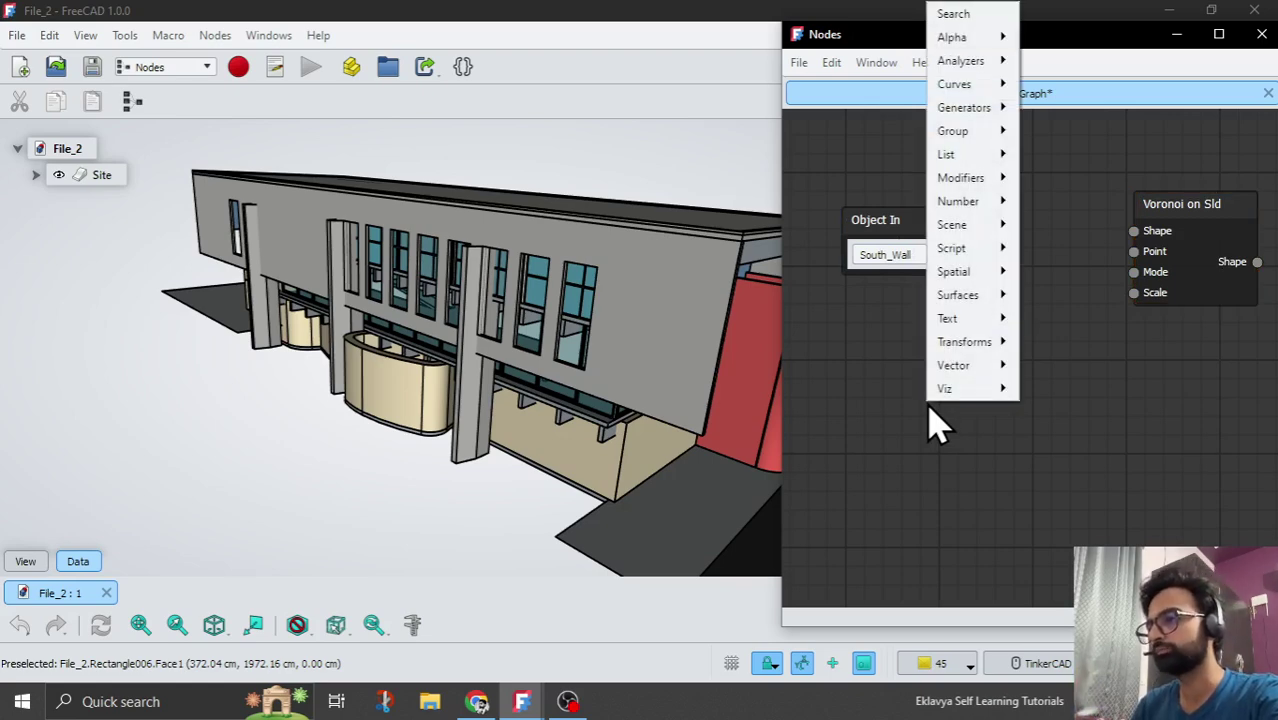
{"action": "mouse_move", "coordinate": [980, 231]}
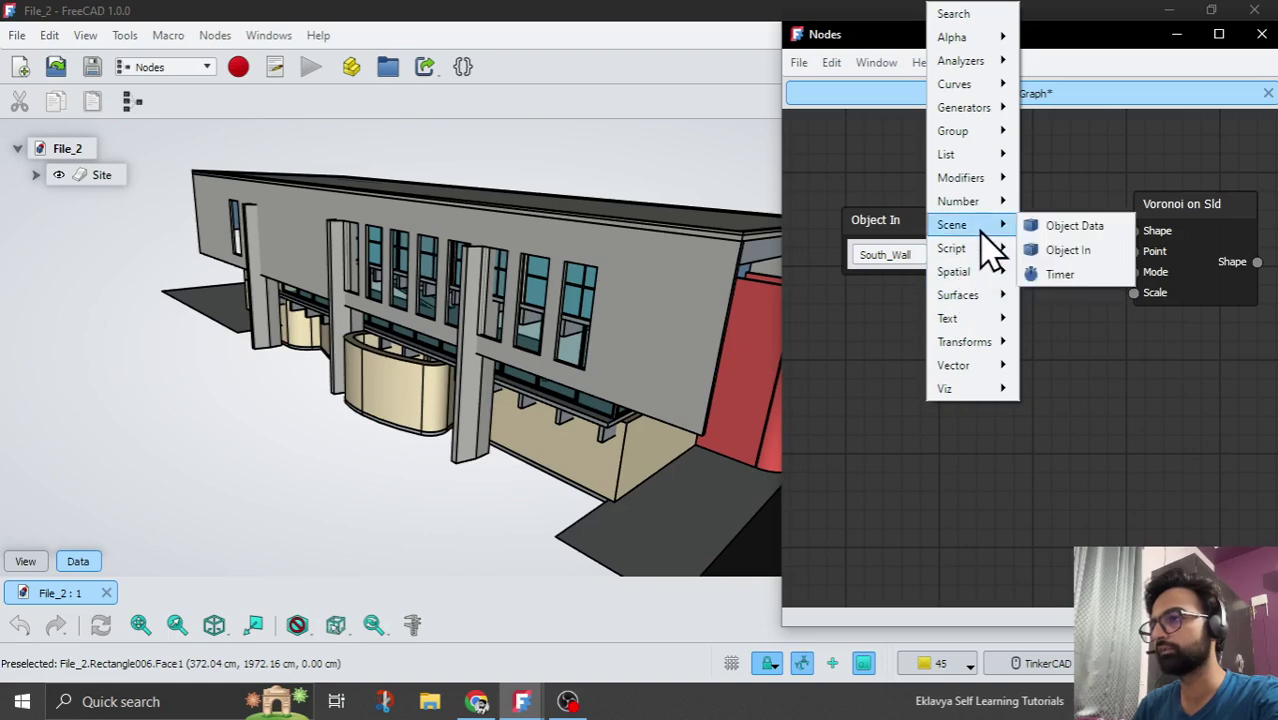
{"action": "left_click", "coordinate": [1062, 230]}
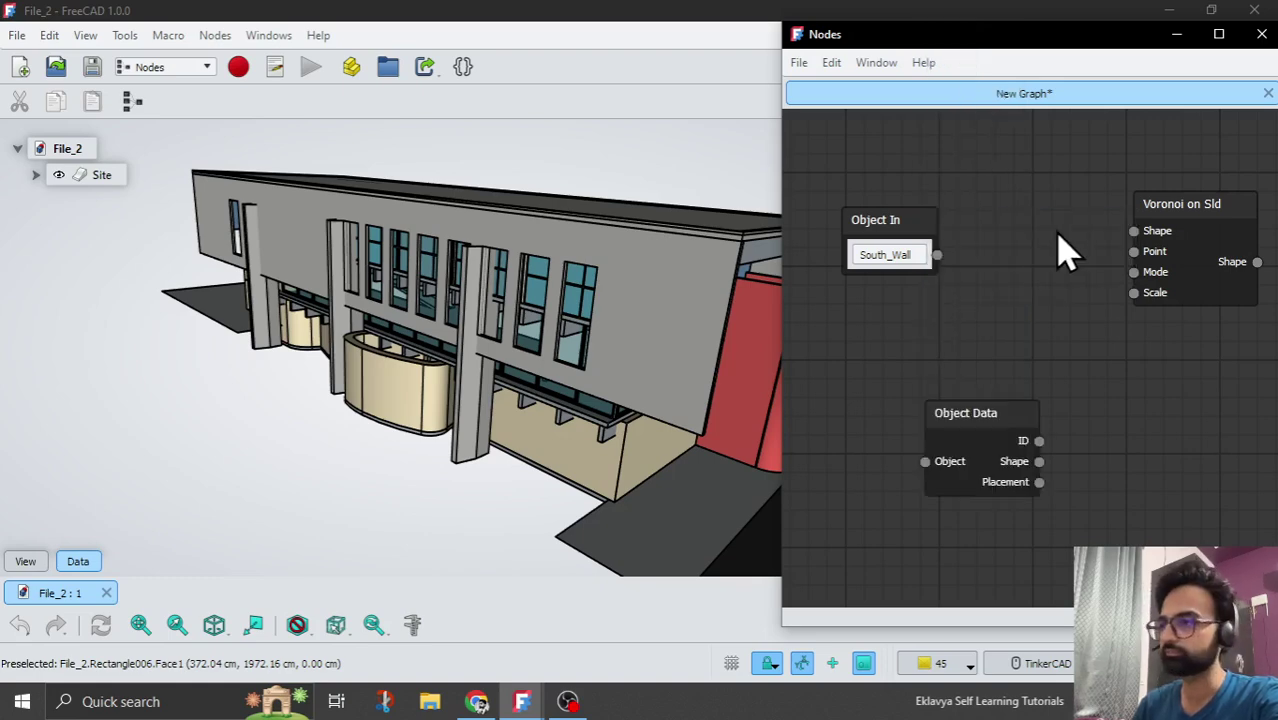
{"action": "left_click_drag", "start_coordinate": [937, 256], "coordinate": [1010, 252]}
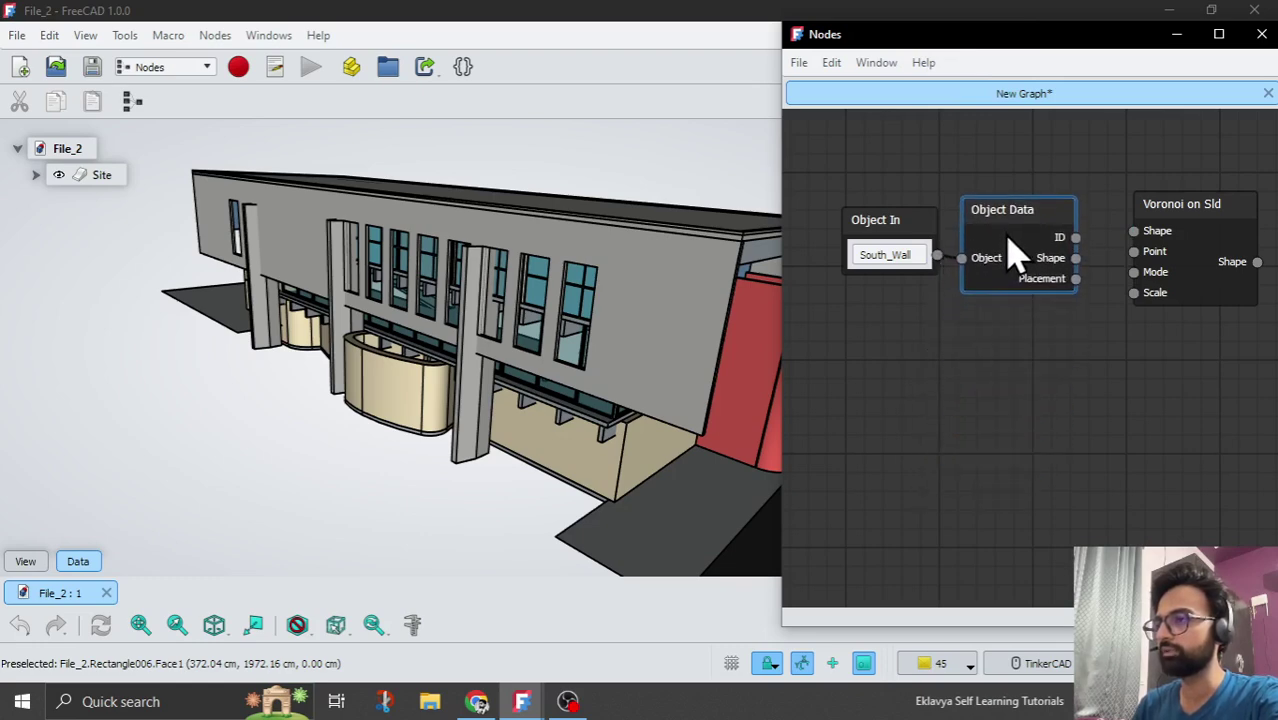
{"action": "scroll", "coordinate": [890, 400], "scroll_direction": "down", "scroll_amount": 3}
{"action": "scroll", "coordinate": [1070, 340], "scroll_direction": "up", "scroll_amount": 3}
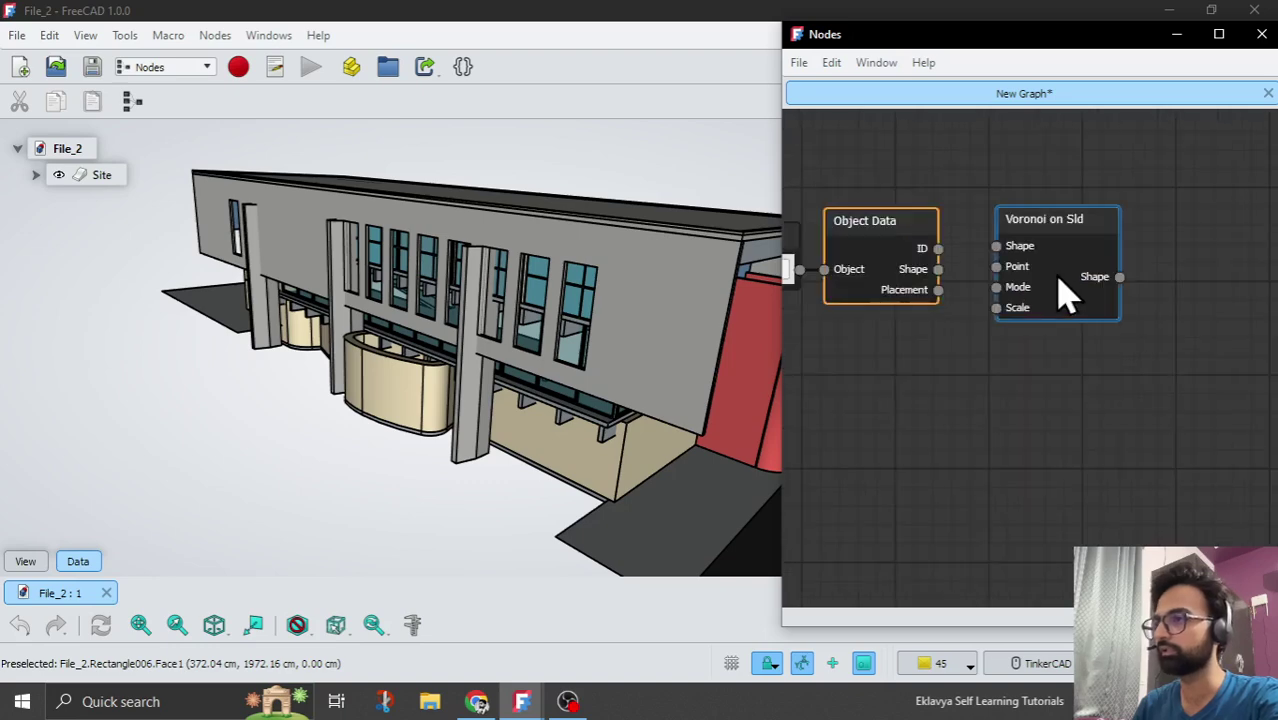
{"action": "left_click_drag", "start_coordinate": [1061, 288], "coordinate": [1133, 277]}
{"action": "left_click_drag", "start_coordinate": [883, 258], "coordinate": [903, 257]}
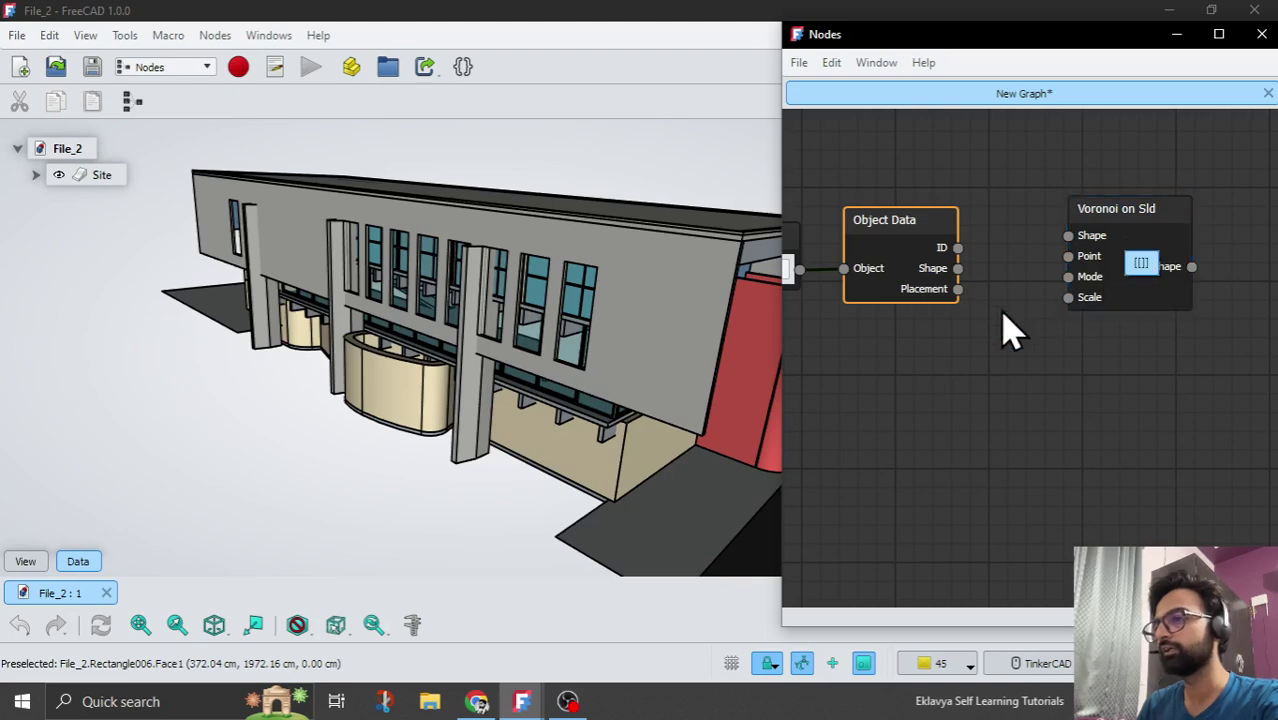
- Add a Shape Content node and wire Object Data's Shape output into it
{"action": "mouse_move", "coordinate": [926, 284]}
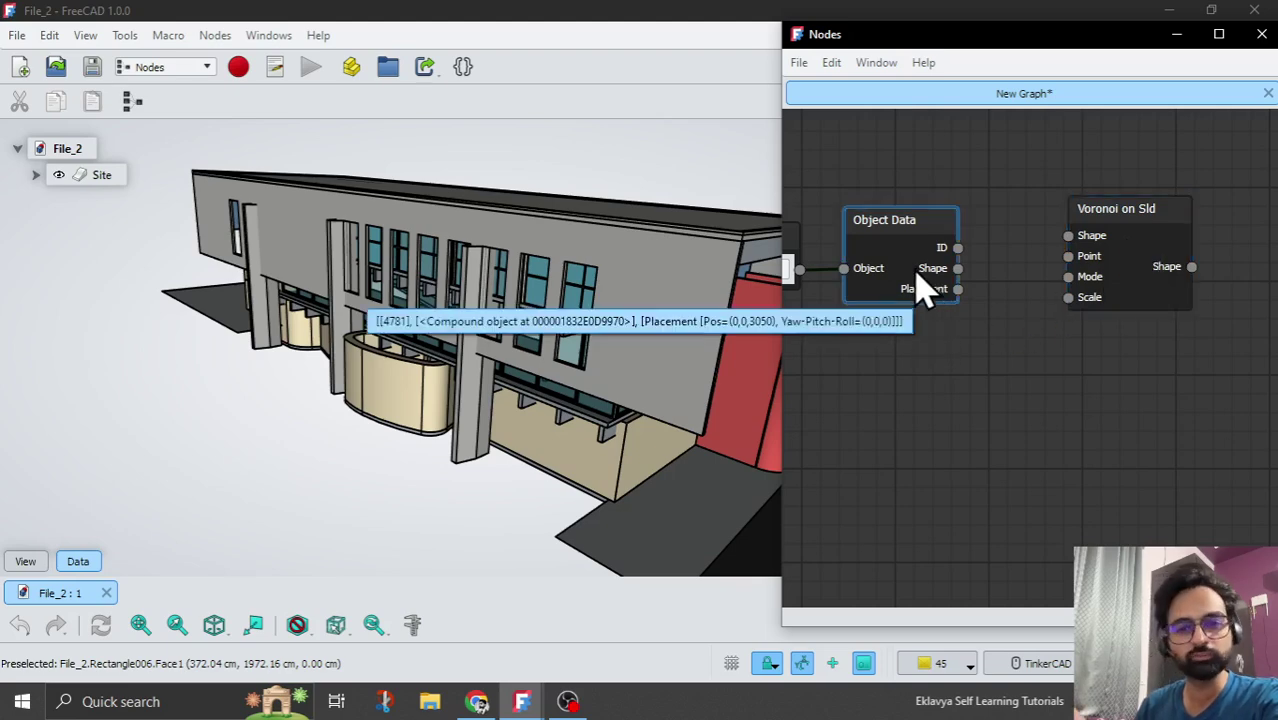
{"action": "right_click", "coordinate": [908, 412]}
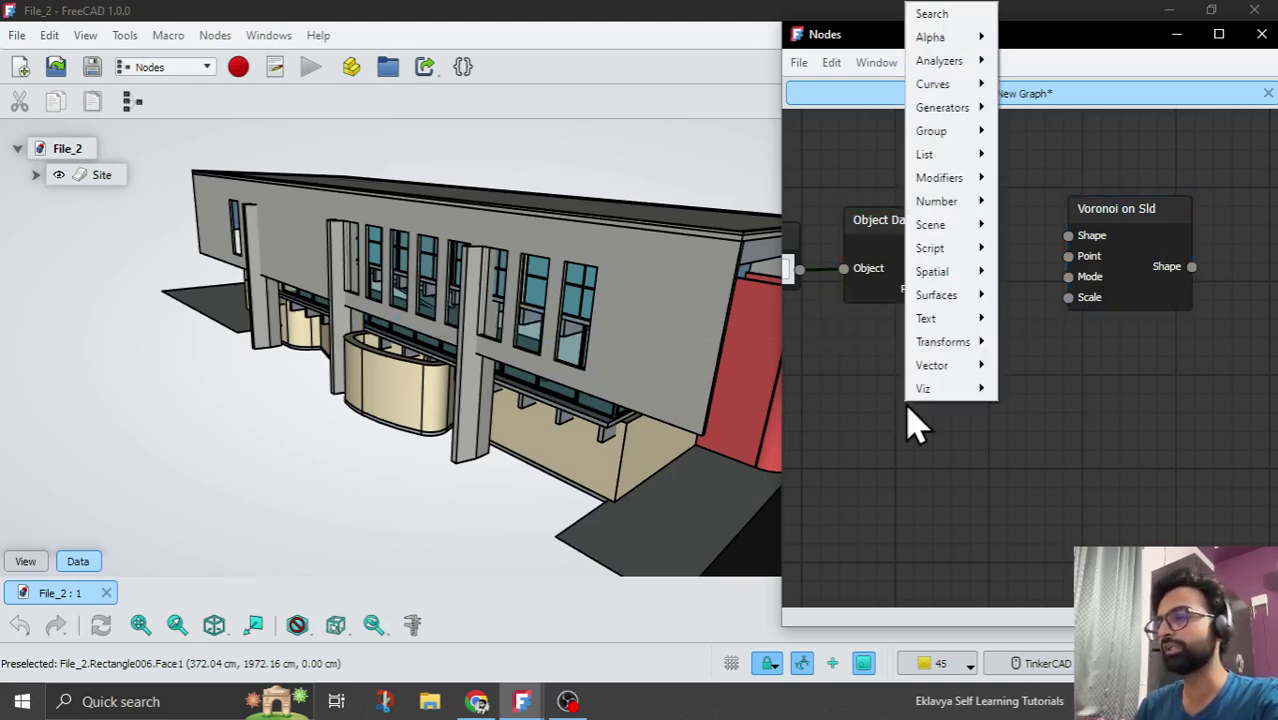
{"action": "mouse_move", "coordinate": [961, 60]}
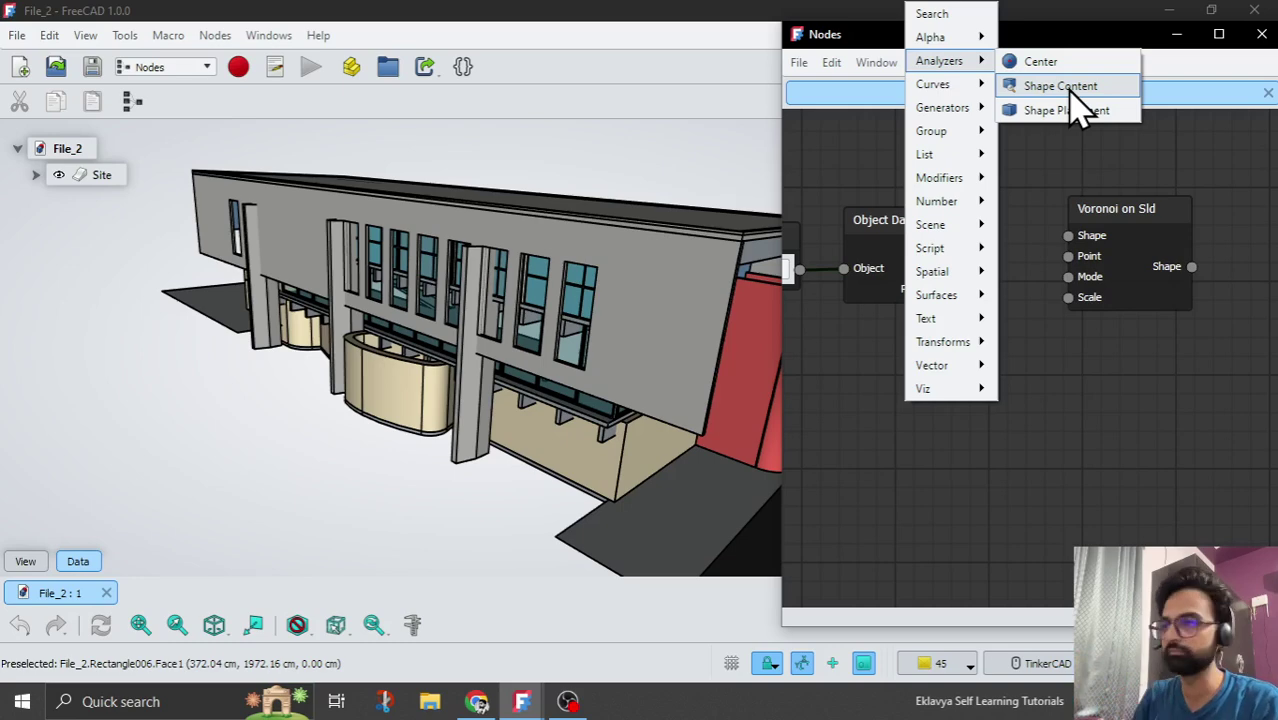
{"action": "left_click", "coordinate": [1060, 86]}
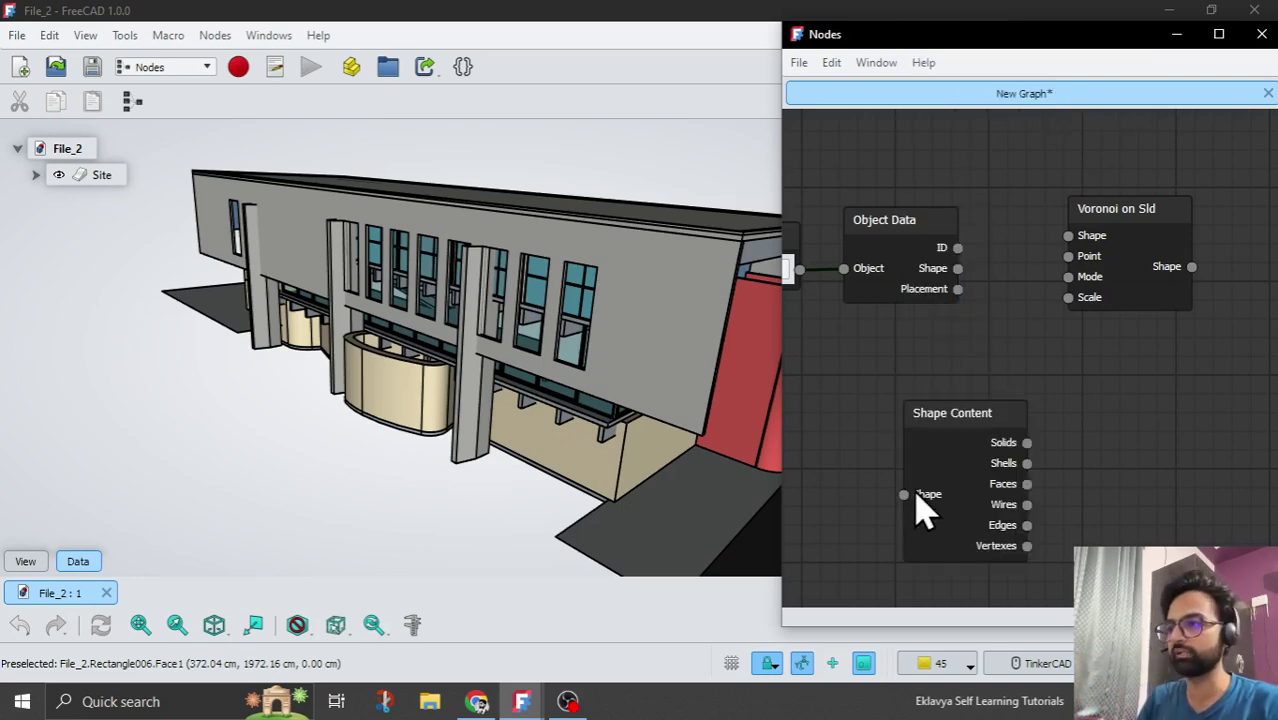
{"action": "left_click_drag", "start_coordinate": [921, 508], "coordinate": [973, 437]}
{"action": "left_click_drag", "start_coordinate": [958, 270], "coordinate": [955, 432]}
{"action": "scroll", "coordinate": [856, 408], "scroll_direction": "down", "scroll_amount": 5}
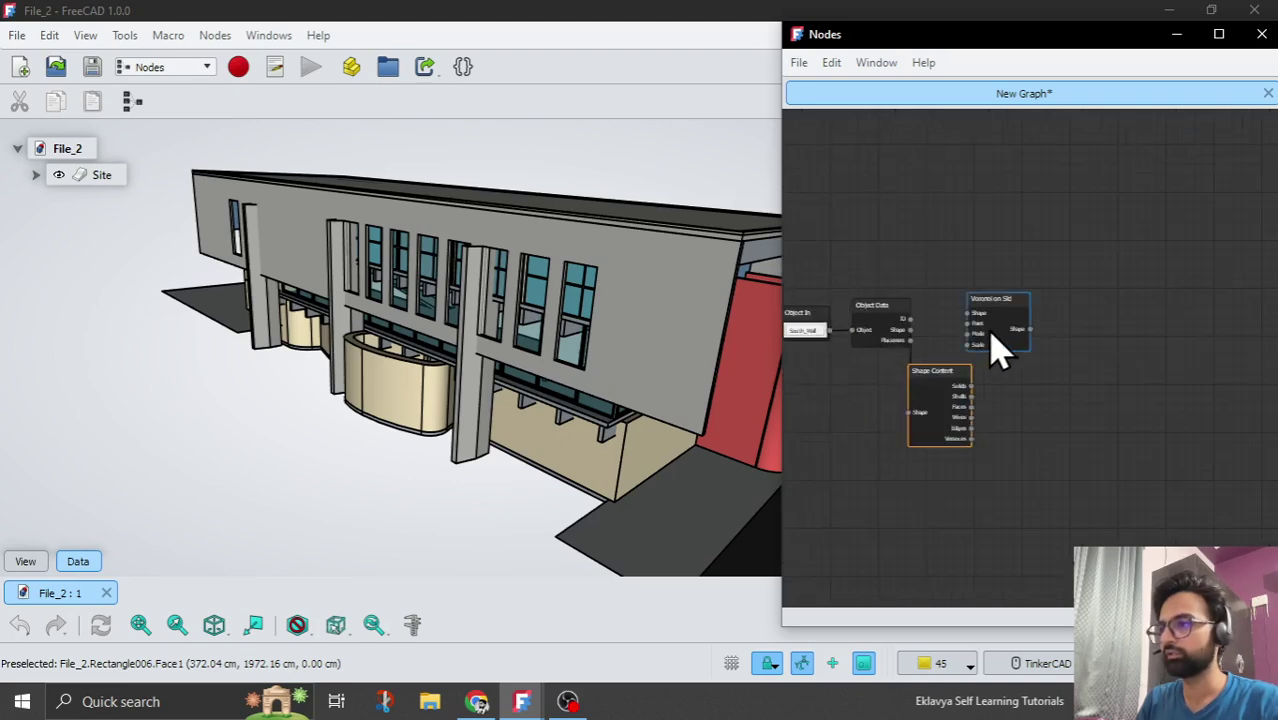
{"action": "left_click_drag", "start_coordinate": [999, 349], "coordinate": [1118, 320]}
{"action": "scroll", "coordinate": [1000, 390], "scroll_direction": "up", "scroll_amount": 5}
{"action": "left_click_drag", "start_coordinate": [893, 443], "coordinate": [907, 306]}
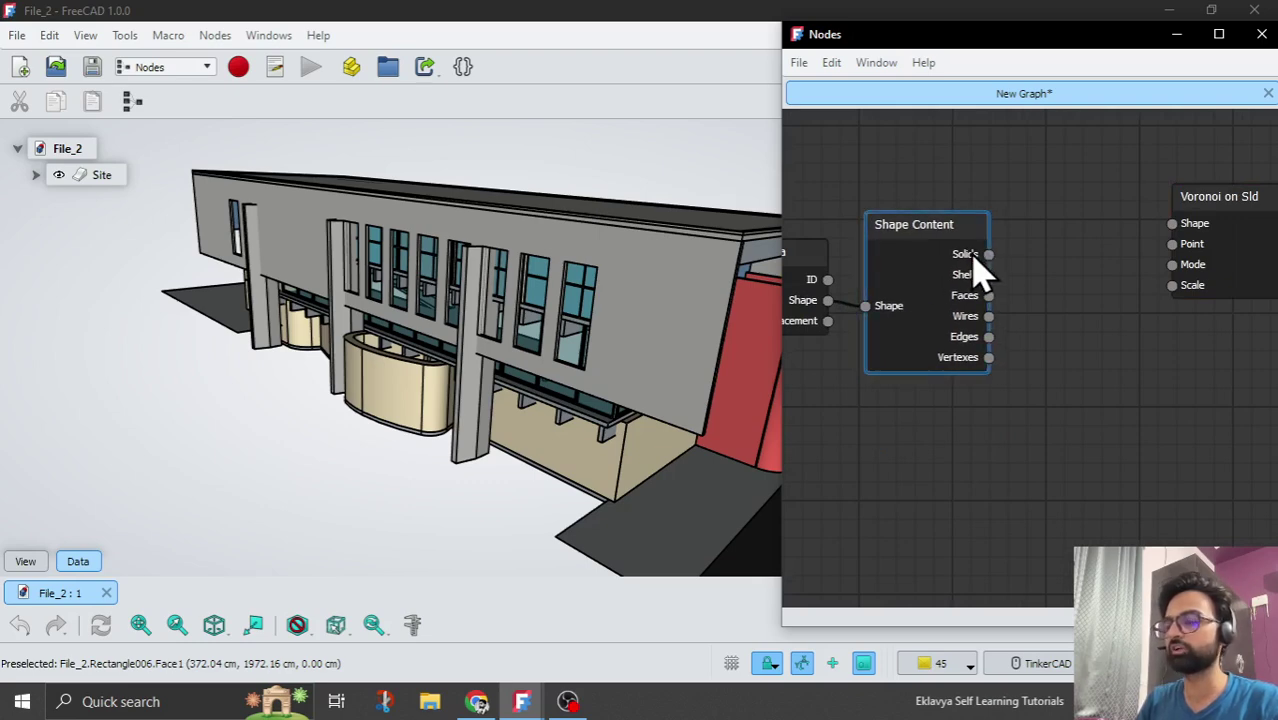
- Connect Shape Content's Solids output to Voronoi on Sld's Shape input and lower the Voronoi node
{"action": "scroll", "coordinate": [893, 302], "scroll_direction": "down", "scroll_amount": 3}
{"action": "scroll", "coordinate": [1068, 340], "scroll_direction": "up", "scroll_amount": 3}
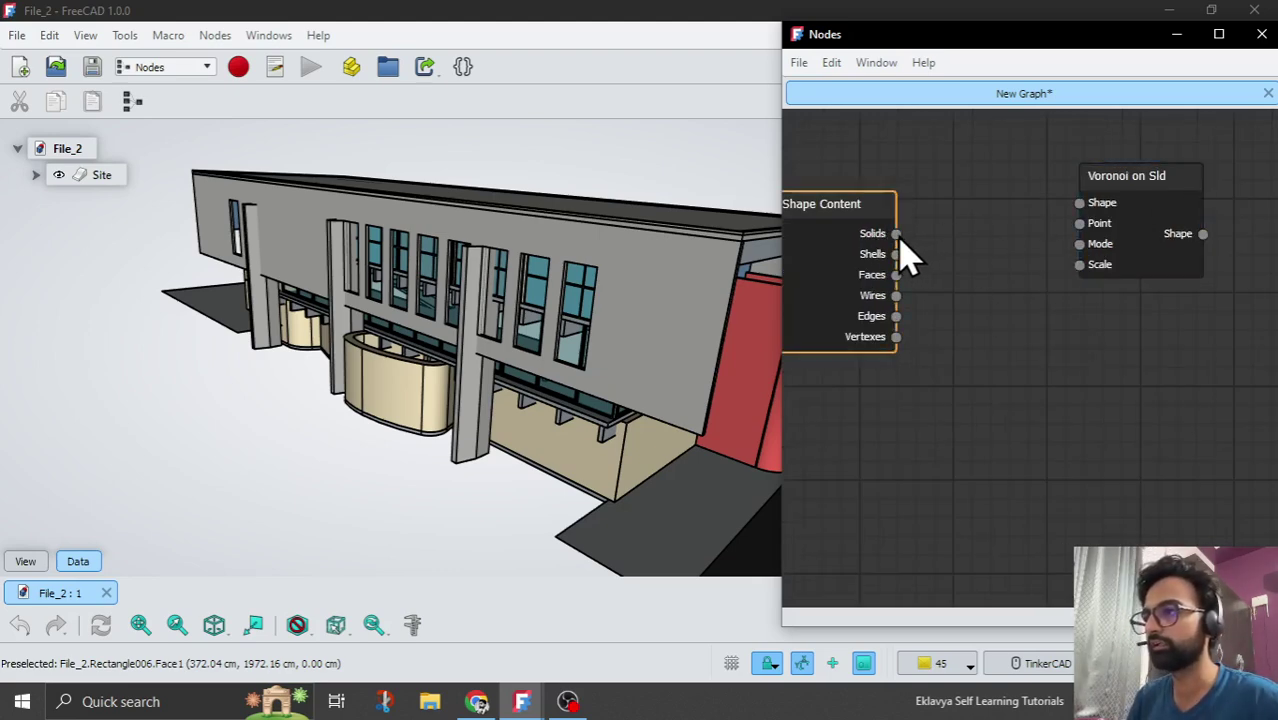
{"action": "left_click_drag", "start_coordinate": [896, 233], "coordinate": [1081, 206]}
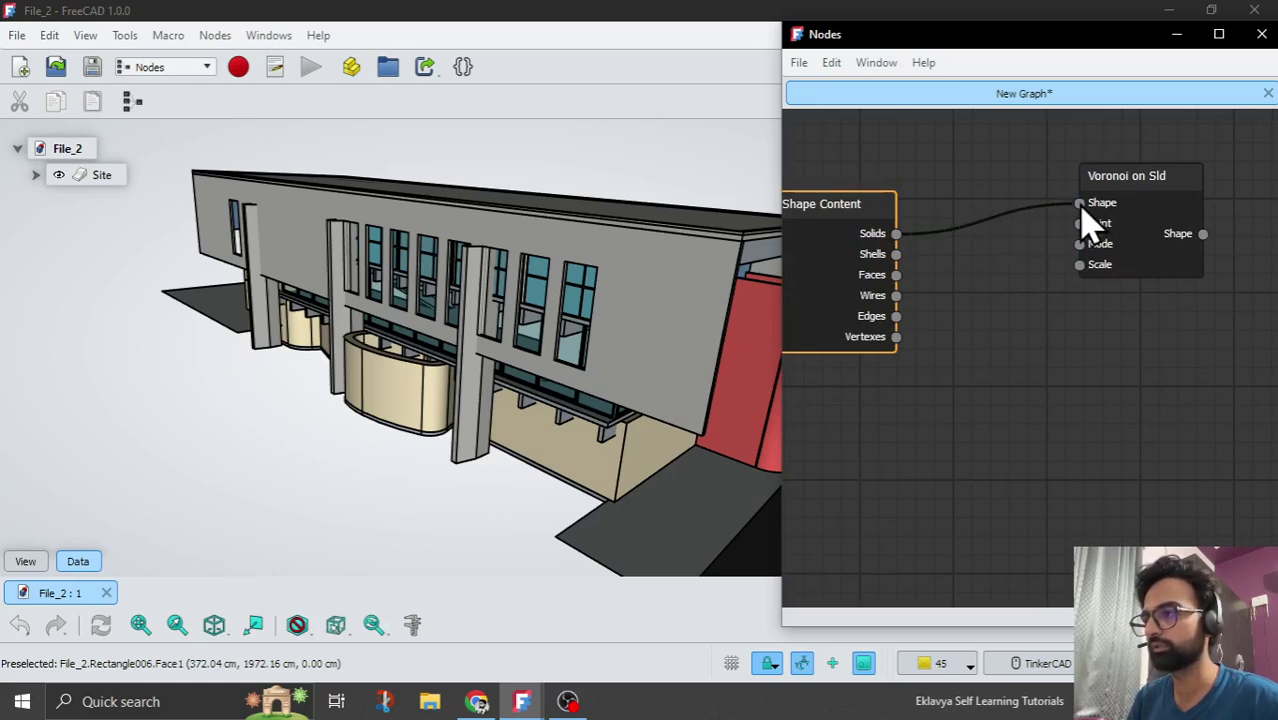
{"action": "left_click_drag", "start_coordinate": [1150, 240], "coordinate": [1146, 337]}
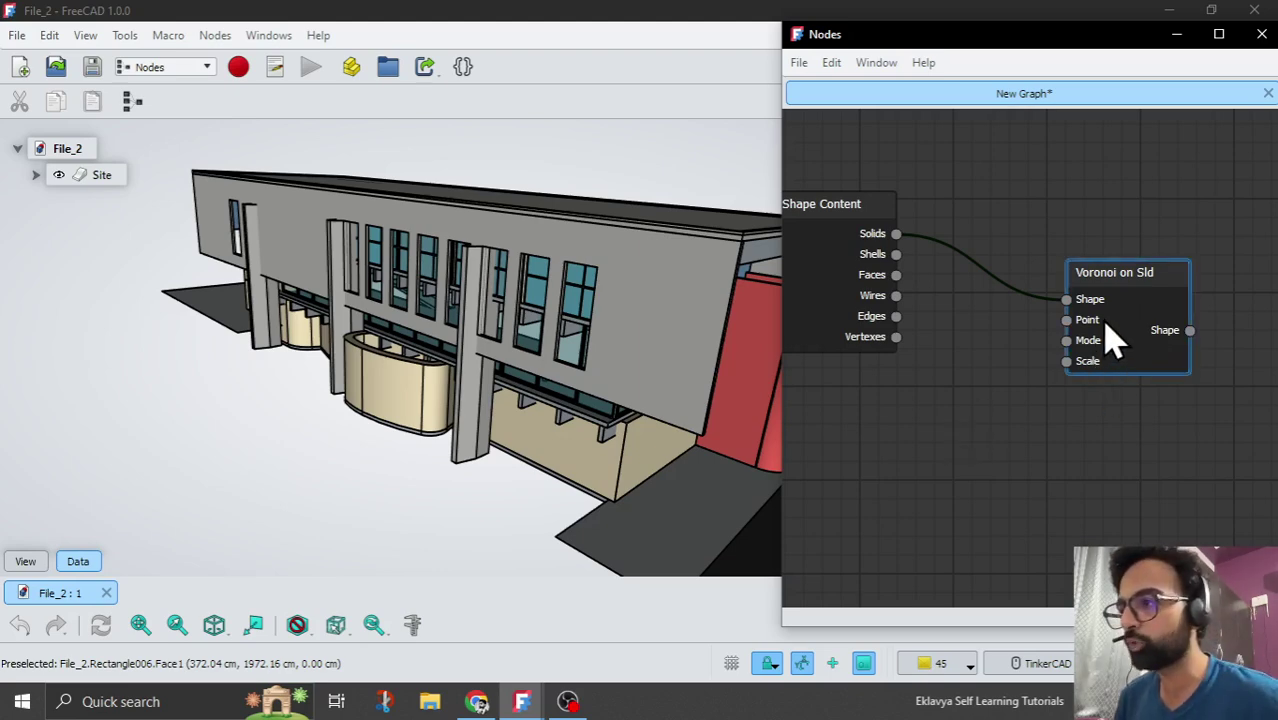
- Add a Spatial > Populate Solid node and wire Shape Content's Solids into its Shape input
{"action": "right_click", "coordinate": [902, 408]}
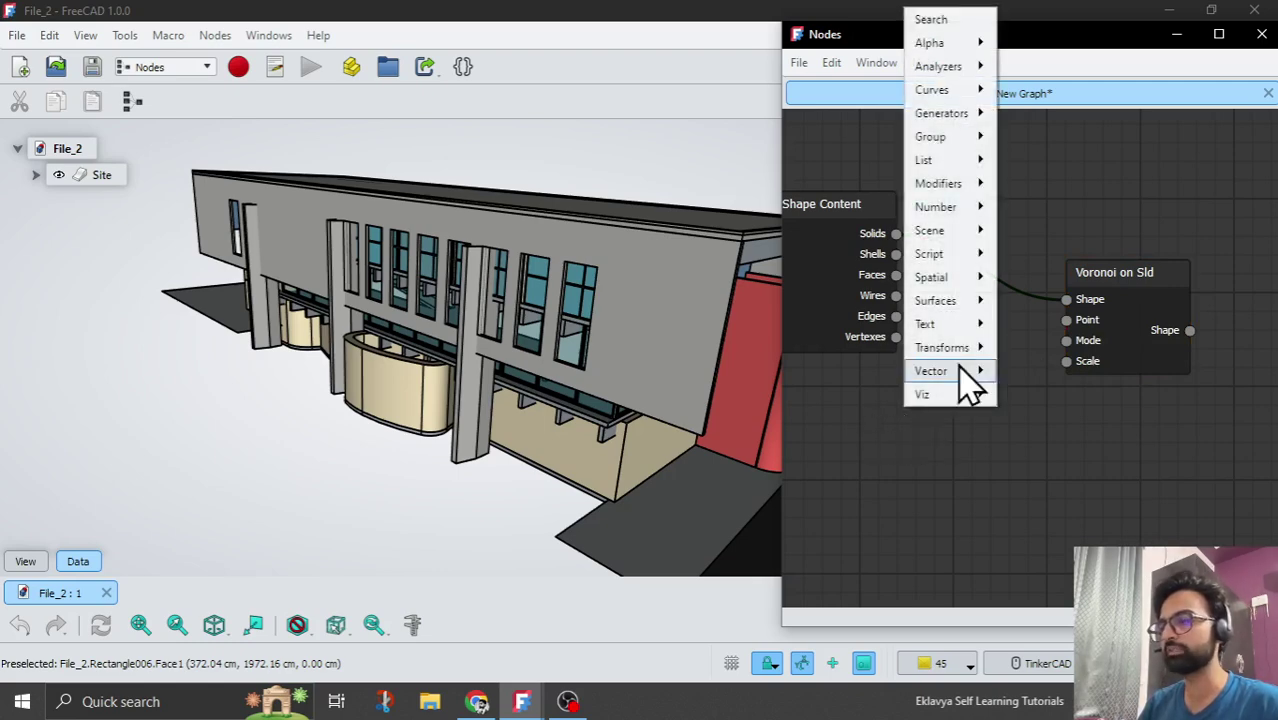
{"action": "mouse_move", "coordinate": [978, 284]}
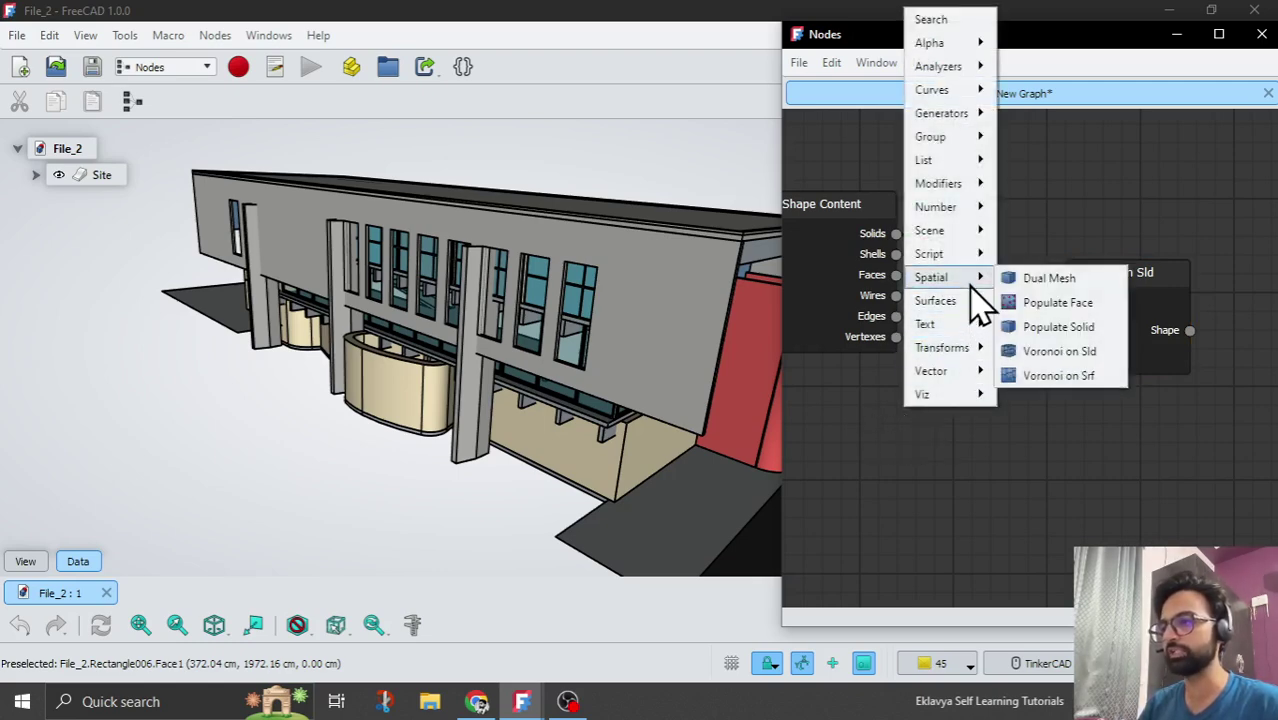
{"action": "left_click", "coordinate": [1069, 328]}
{"action": "left_click_drag", "start_coordinate": [1004, 448], "coordinate": [1018, 471]}
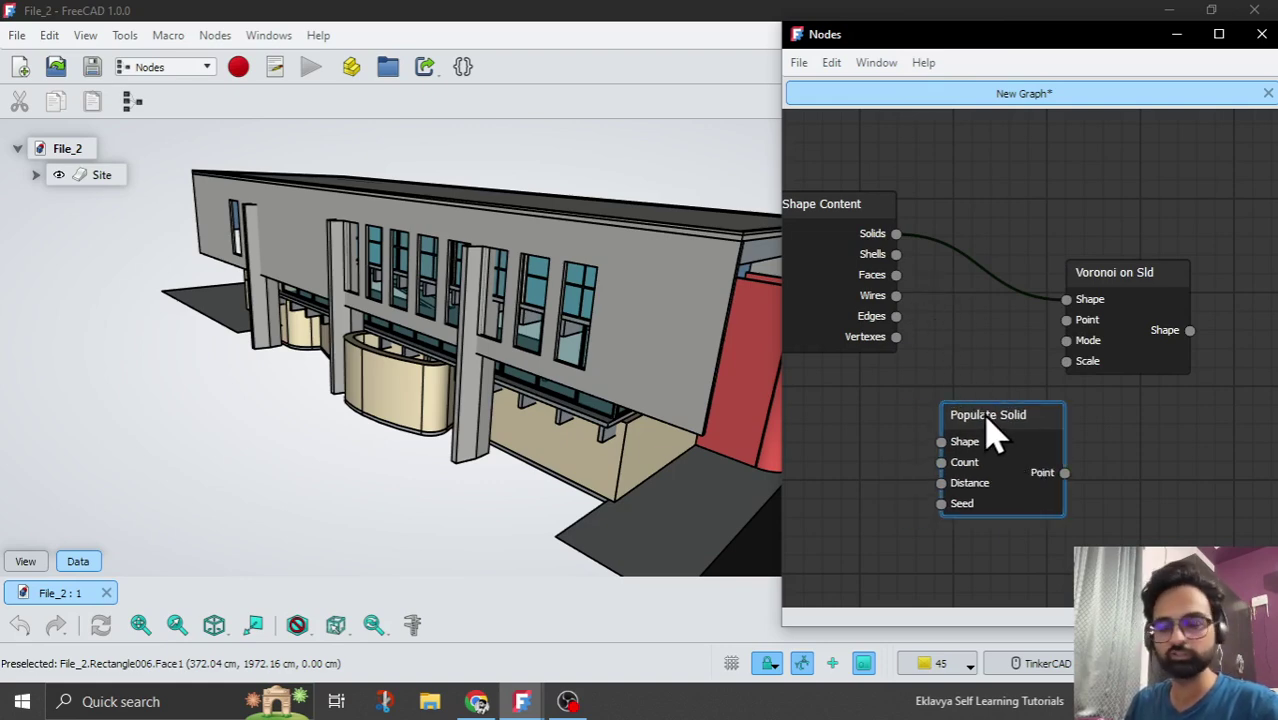
{"action": "left_click_drag", "start_coordinate": [897, 234], "coordinate": [956, 456]}
{"action": "middle_click_drag", "start_coordinate": [956, 456], "coordinate": [903, 368]}
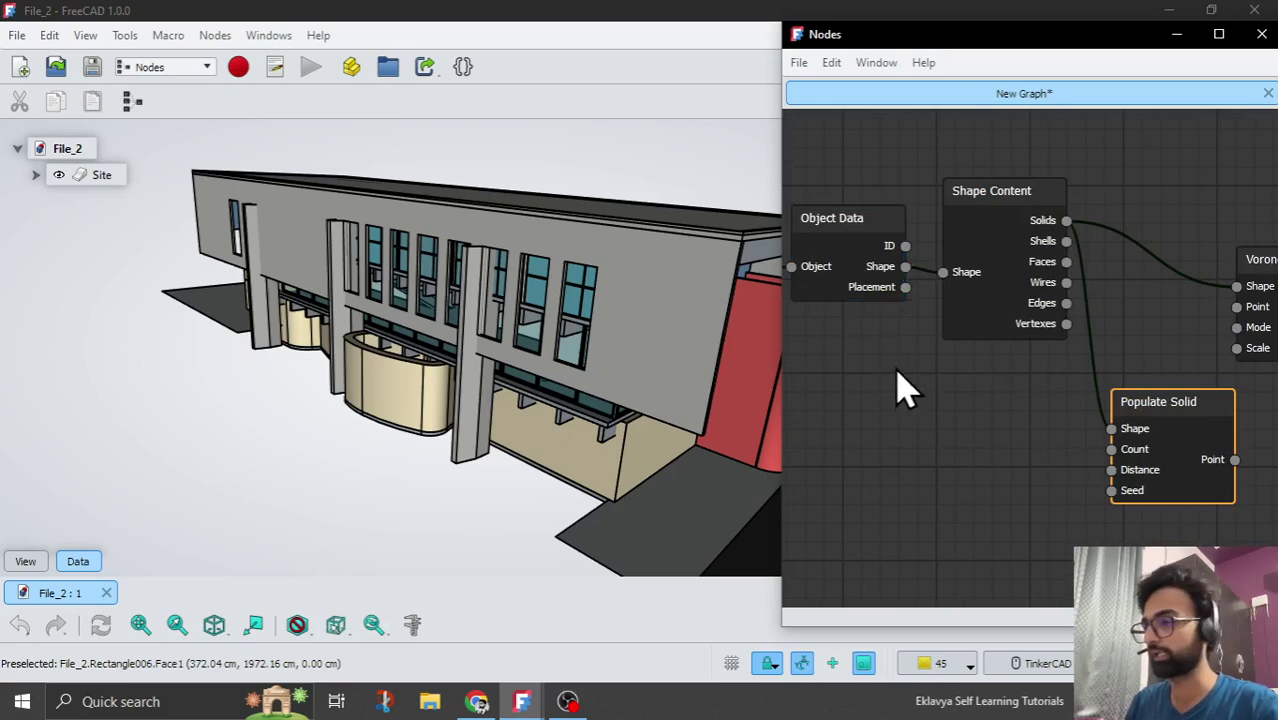
{"action": "scroll", "coordinate": [925, 395], "scroll_direction": "down", "scroll_amount": 5}
{"action": "scroll", "coordinate": [1044, 437], "scroll_direction": "up", "scroll_amount": 4}
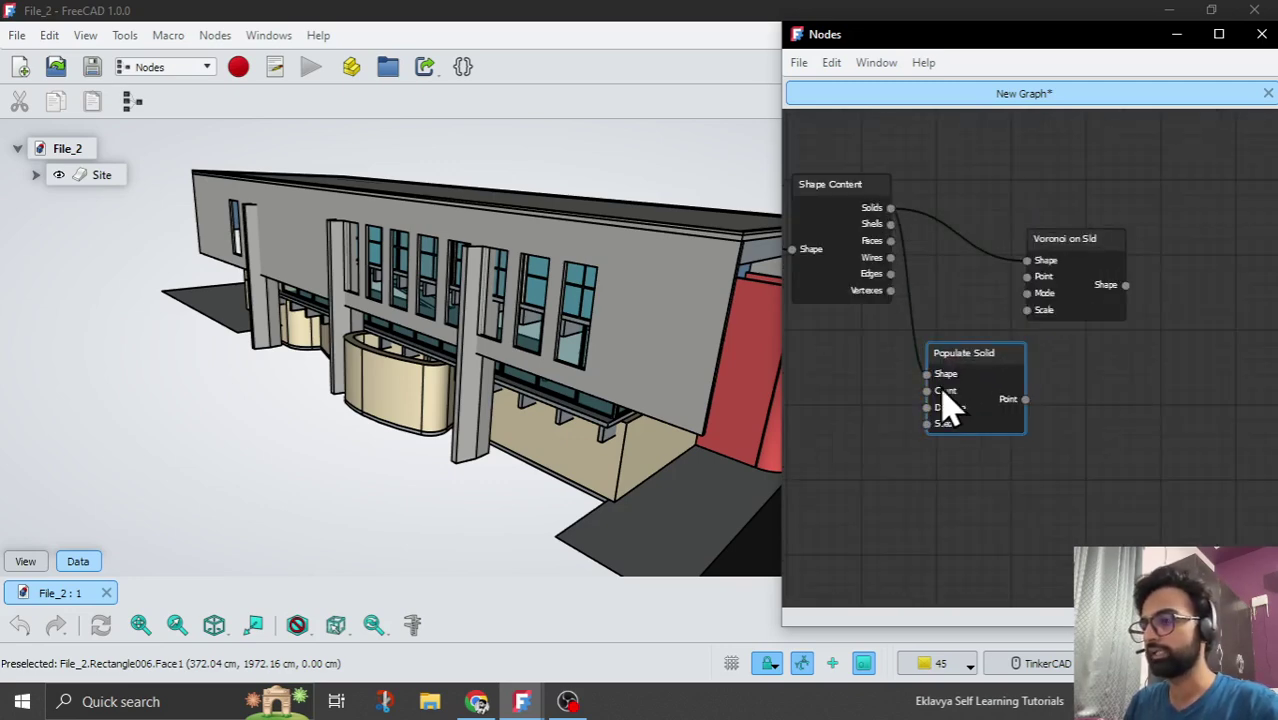
{"action": "scroll", "coordinate": [1015, 404], "scroll_direction": "down", "scroll_amount": 3}
{"action": "scroll", "coordinate": [921, 418], "scroll_direction": "up", "scroll_amount": 3}
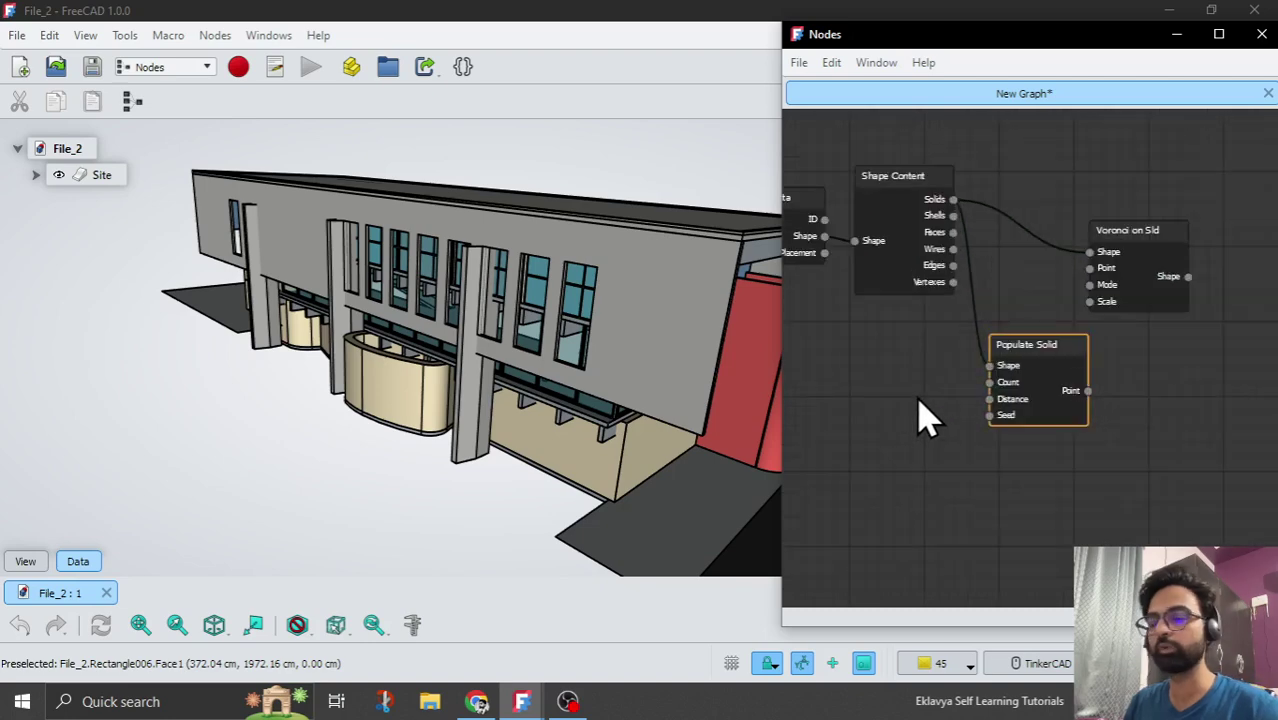
- Add a Number node set to 50 and feed it into Populate Solid's Count input
{"action": "right_click", "coordinate": [864, 414]}
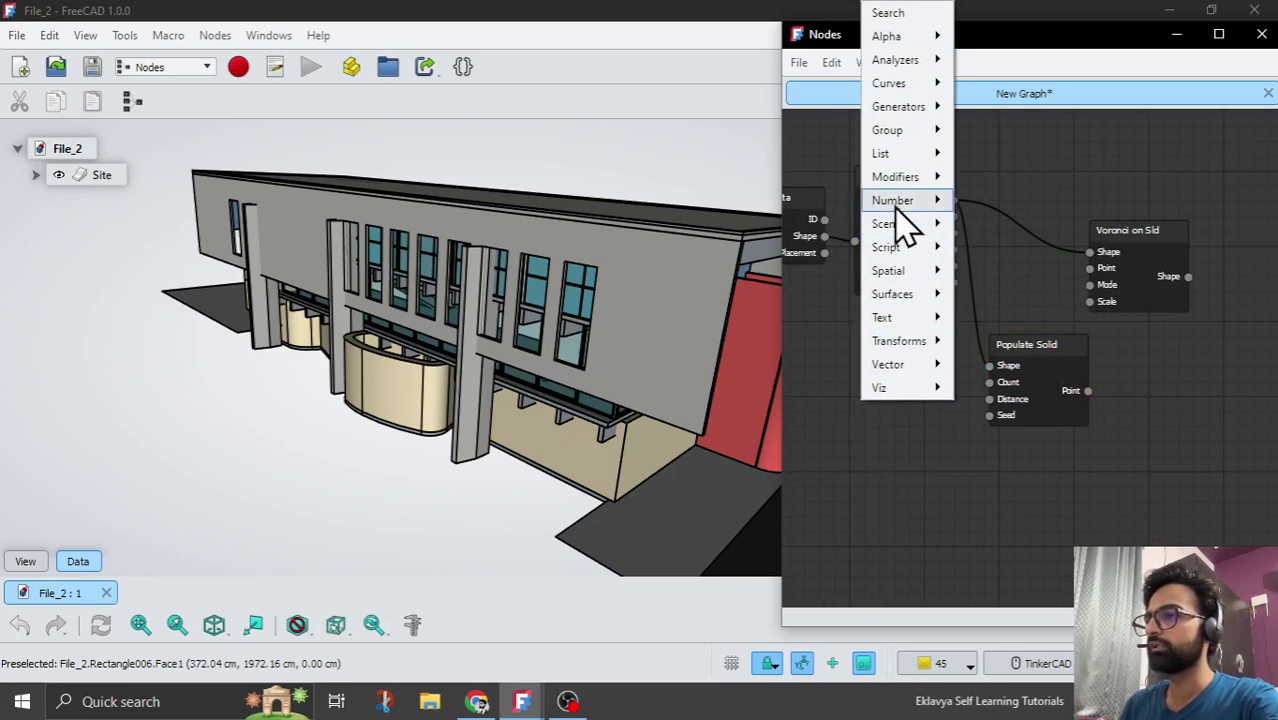
{"action": "mouse_move", "coordinate": [903, 205]}
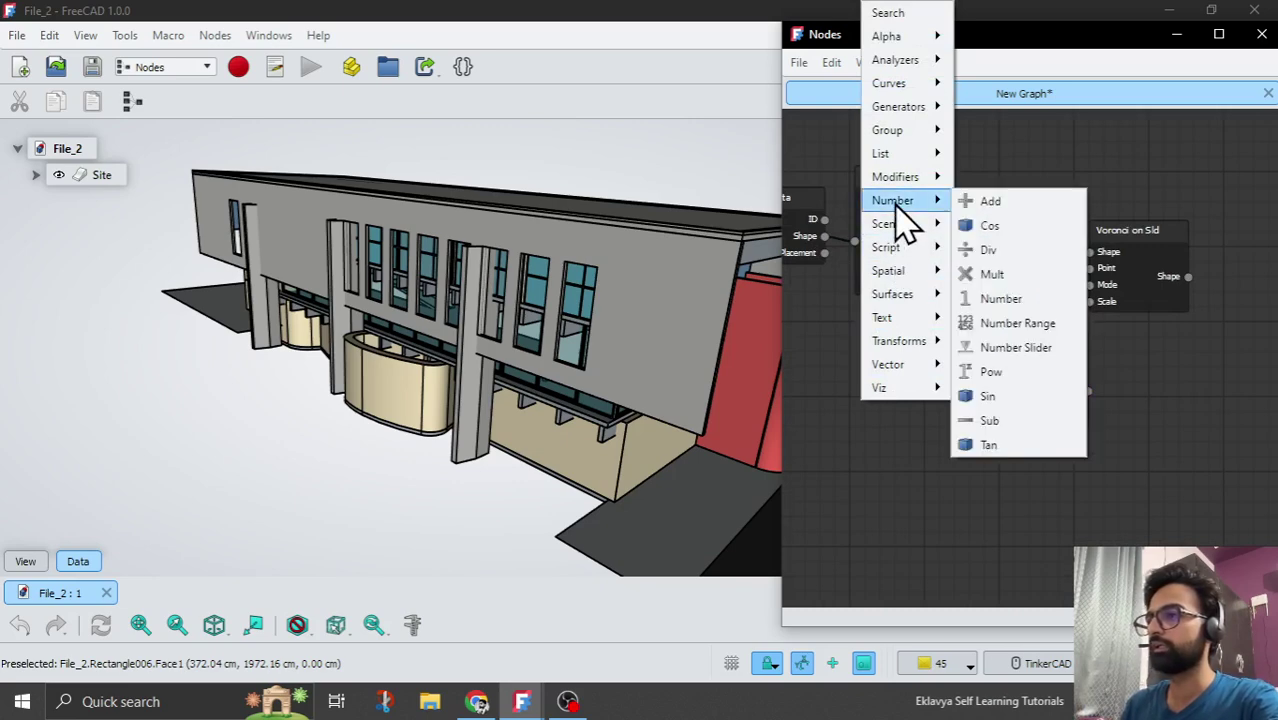
{"action": "left_click", "coordinate": [1008, 298]}
{"action": "scroll", "coordinate": [884, 432], "scroll_direction": "up", "scroll_amount": 2}
{"action": "double_click", "coordinate": [884, 432]}
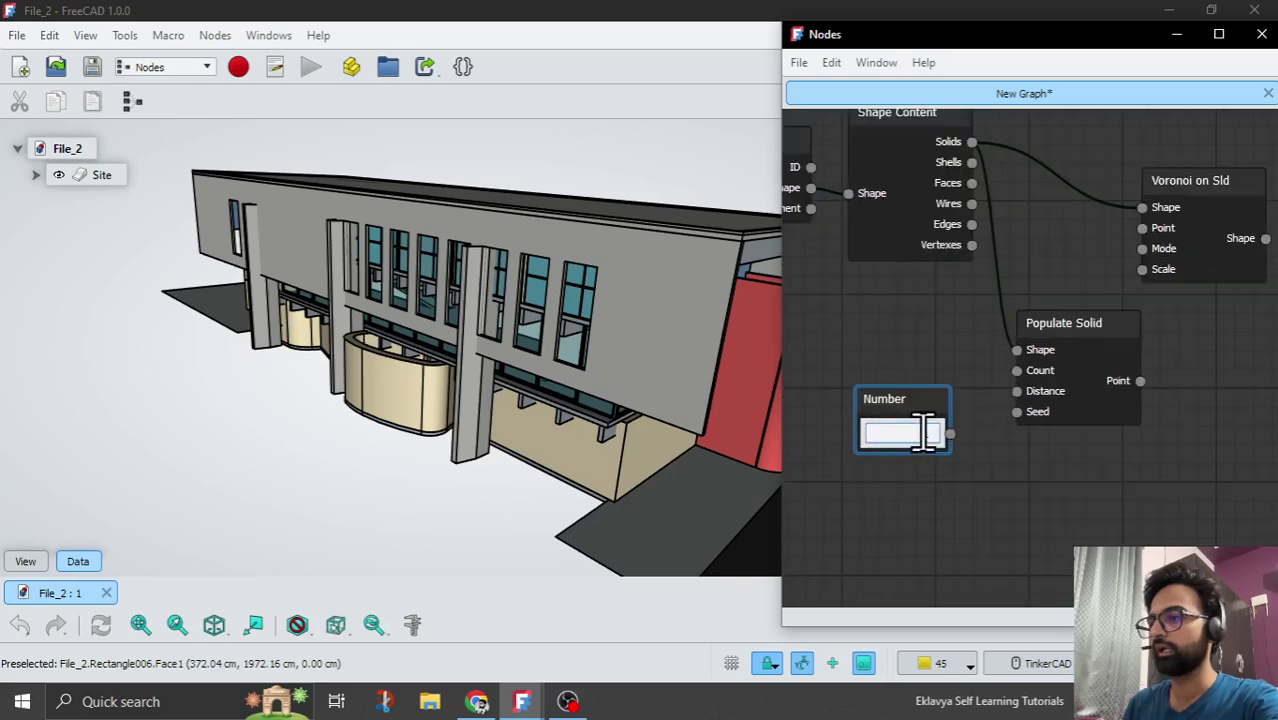
{"action": "type", "text": "50"}
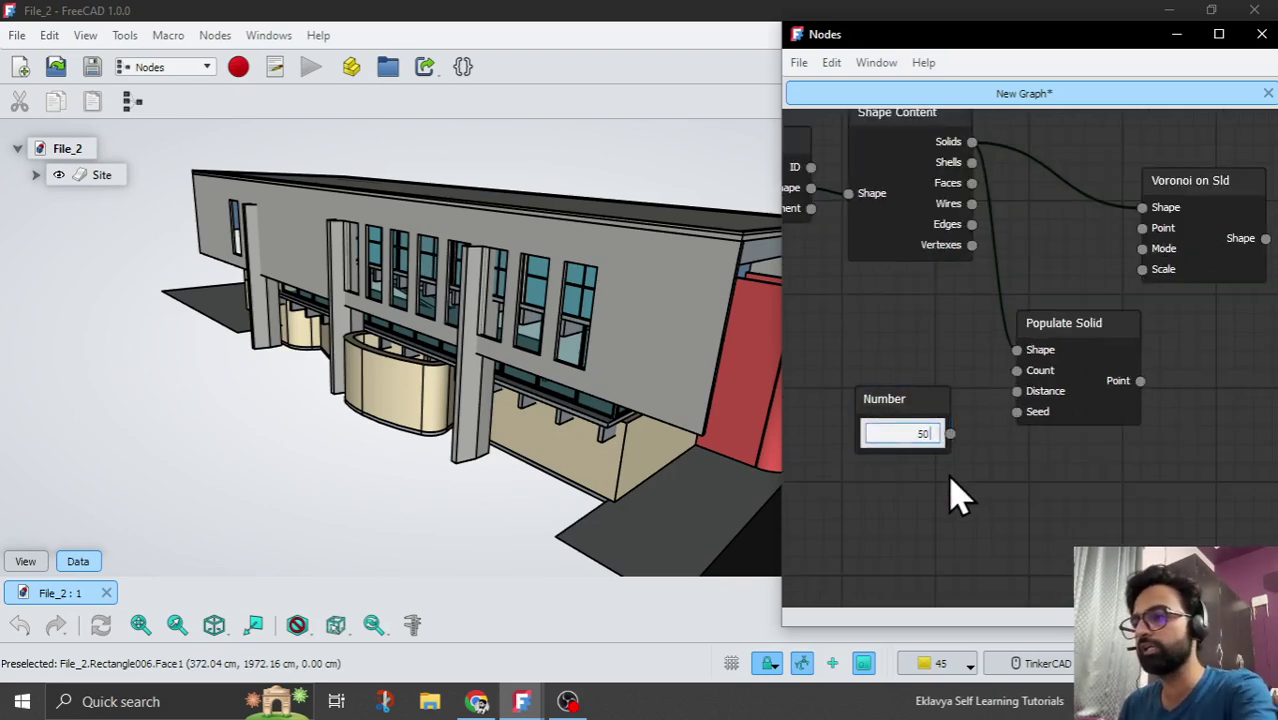
{"action": "left_click_drag", "start_coordinate": [914, 428], "coordinate": [1018, 372]}
{"action": "type", "text": "0"}
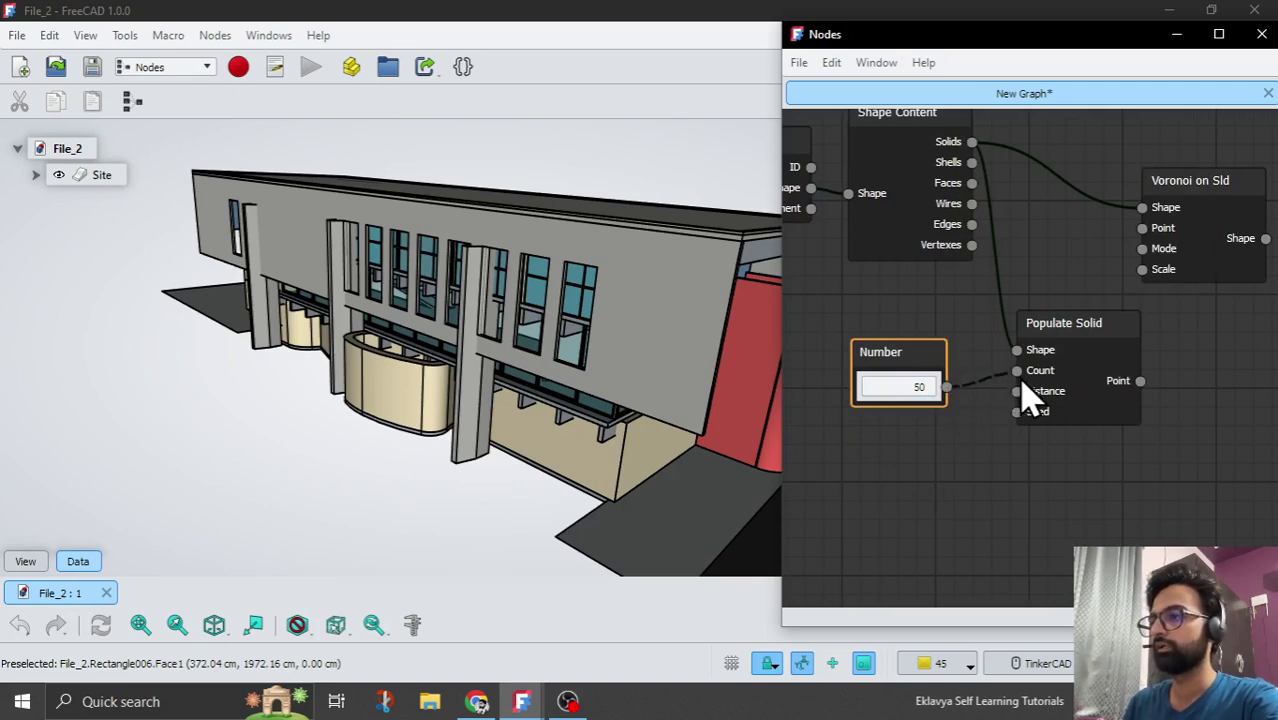
- Duplicate the 50 node, set the copy to 500 and wire it to Populate Solid's Distance
{"action": "left_click", "coordinate": [912, 388]}
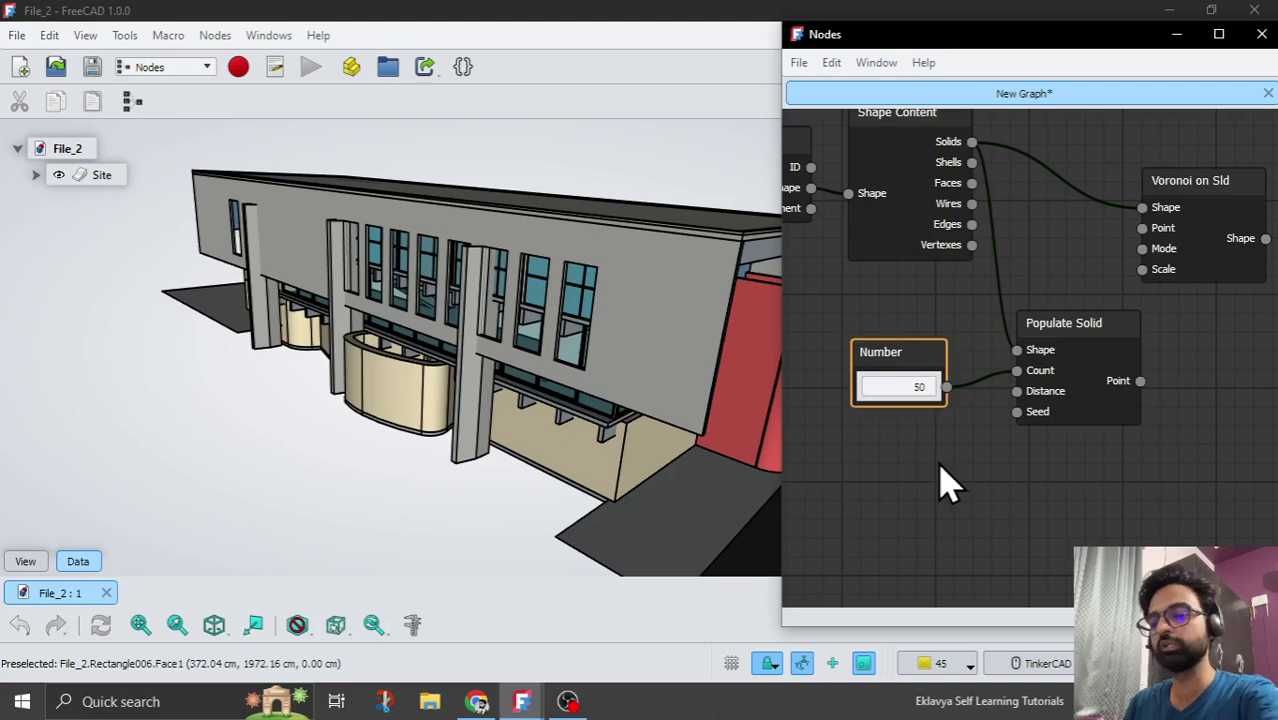
{"action": "key", "text": "ctrl+c"}
{"action": "key", "text": "ctrl+v"}
{"action": "left_click_drag", "start_coordinate": [979, 491], "coordinate": [907, 466]}
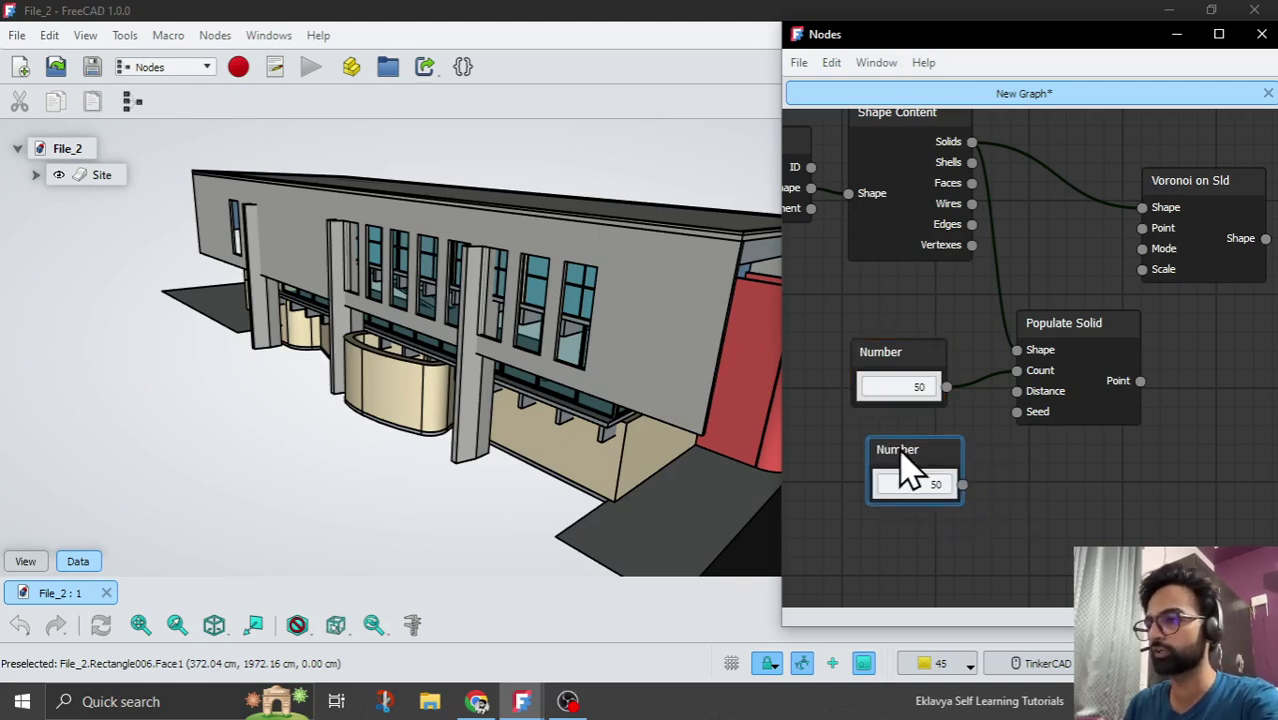
{"action": "double_click", "coordinate": [941, 482]}
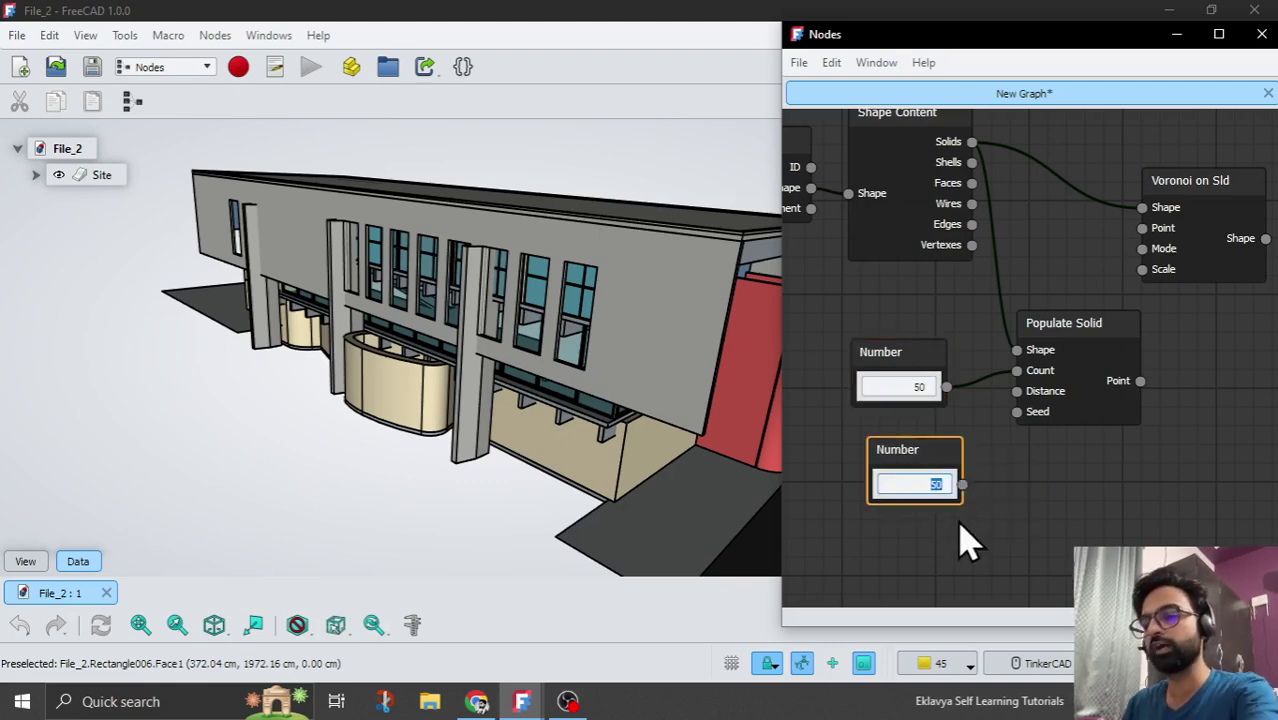
{"action": "type", "text": "500"}
{"action": "left_click", "coordinate": [982, 535]}
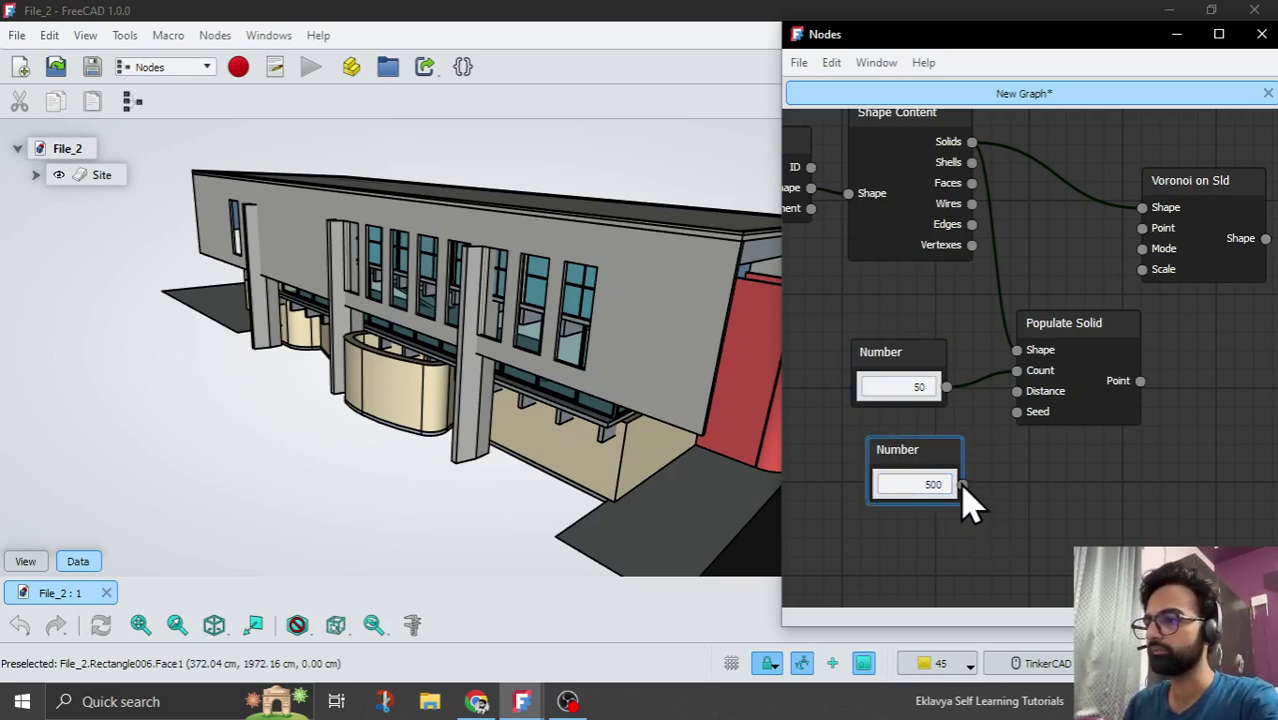
{"action": "left_click_drag", "start_coordinate": [963, 484], "coordinate": [1017, 392]}
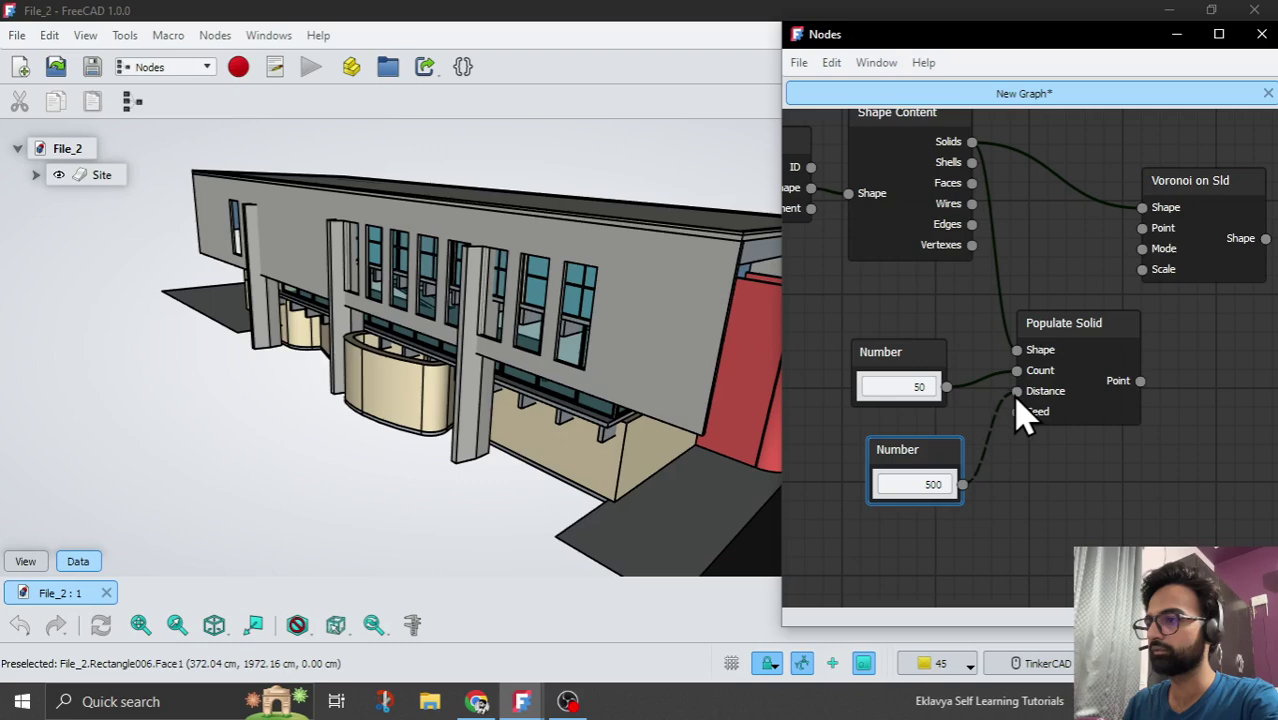
{"action": "left_click", "coordinate": [936, 471]}
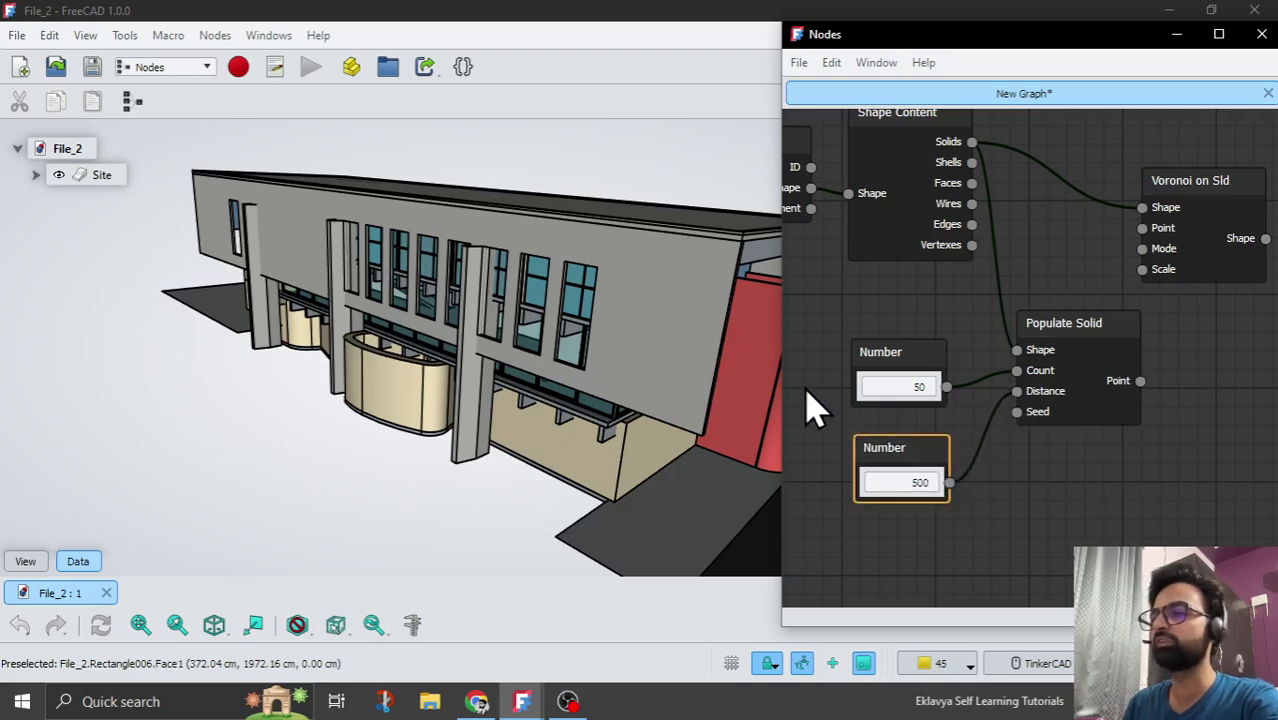
{"action": "scroll", "coordinate": [813, 408], "scroll_direction": "down", "scroll_amount": 3}
{"action": "scroll", "coordinate": [1110, 485], "scroll_direction": "up", "scroll_amount": 3}
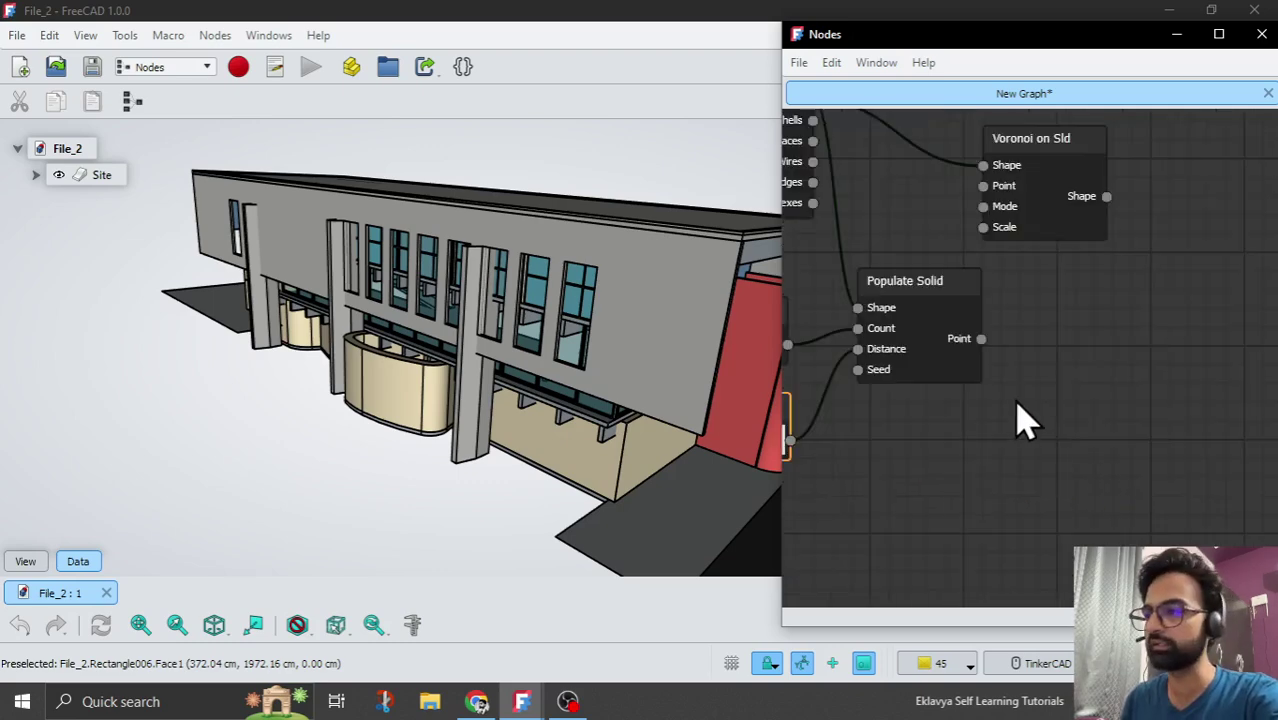
- Shift Voronoi on Sld right and wire Populate Solid's Point output into its Point input
{"action": "mouse_move", "coordinate": [958, 345]}
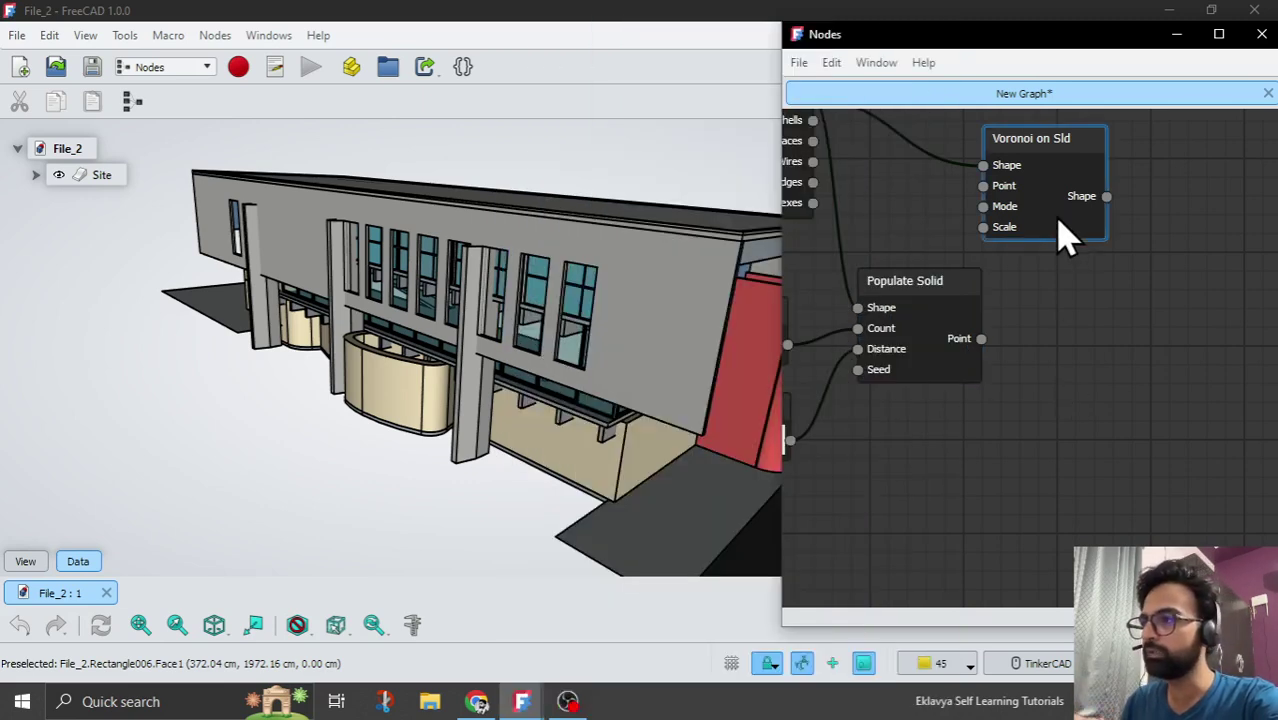
{"action": "left_click_drag", "start_coordinate": [1065, 235], "coordinate": [1167, 238]}
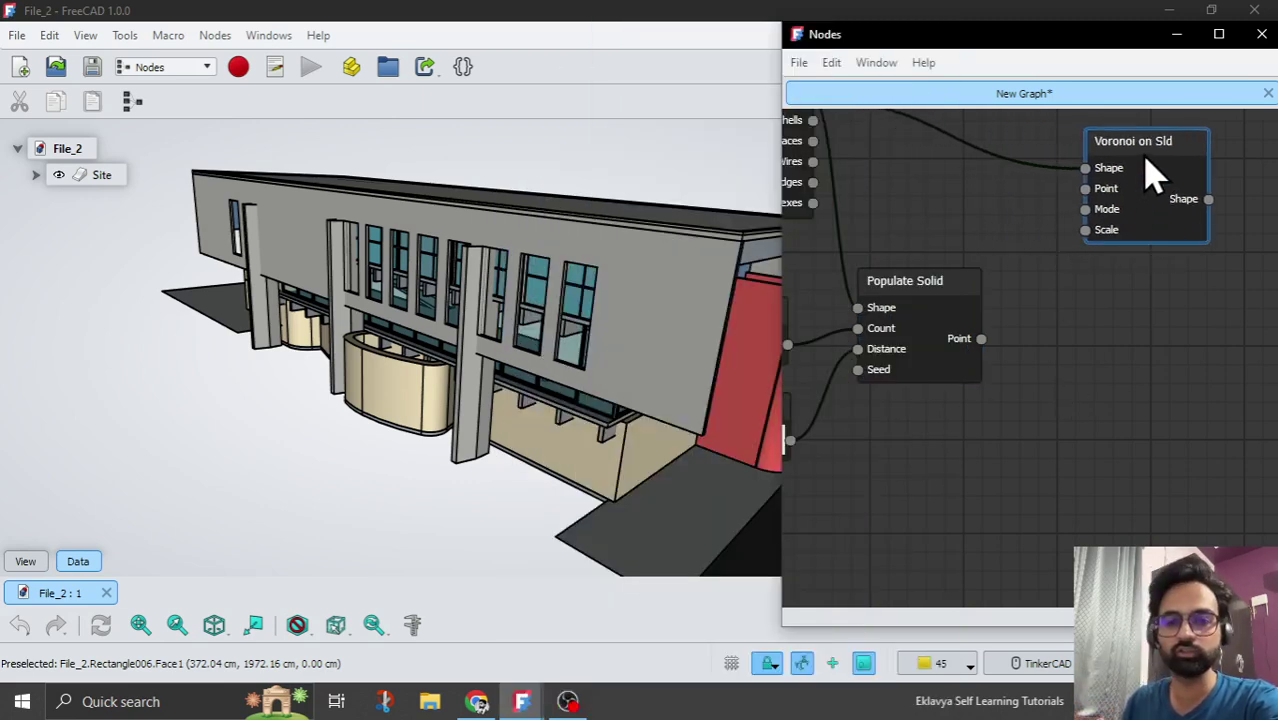
{"action": "left_click_drag", "start_coordinate": [983, 339], "coordinate": [1096, 210]}
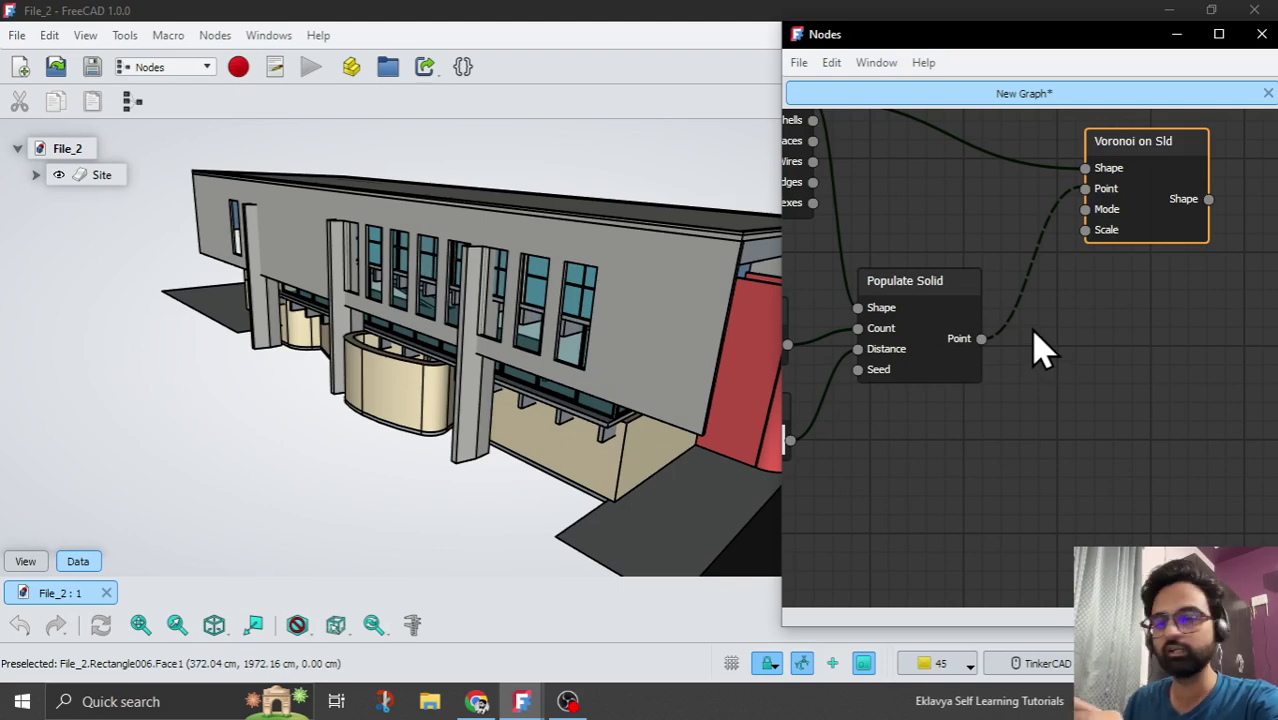
{"action": "scroll", "coordinate": [1040, 345], "scroll_direction": "down", "scroll_amount": 2}
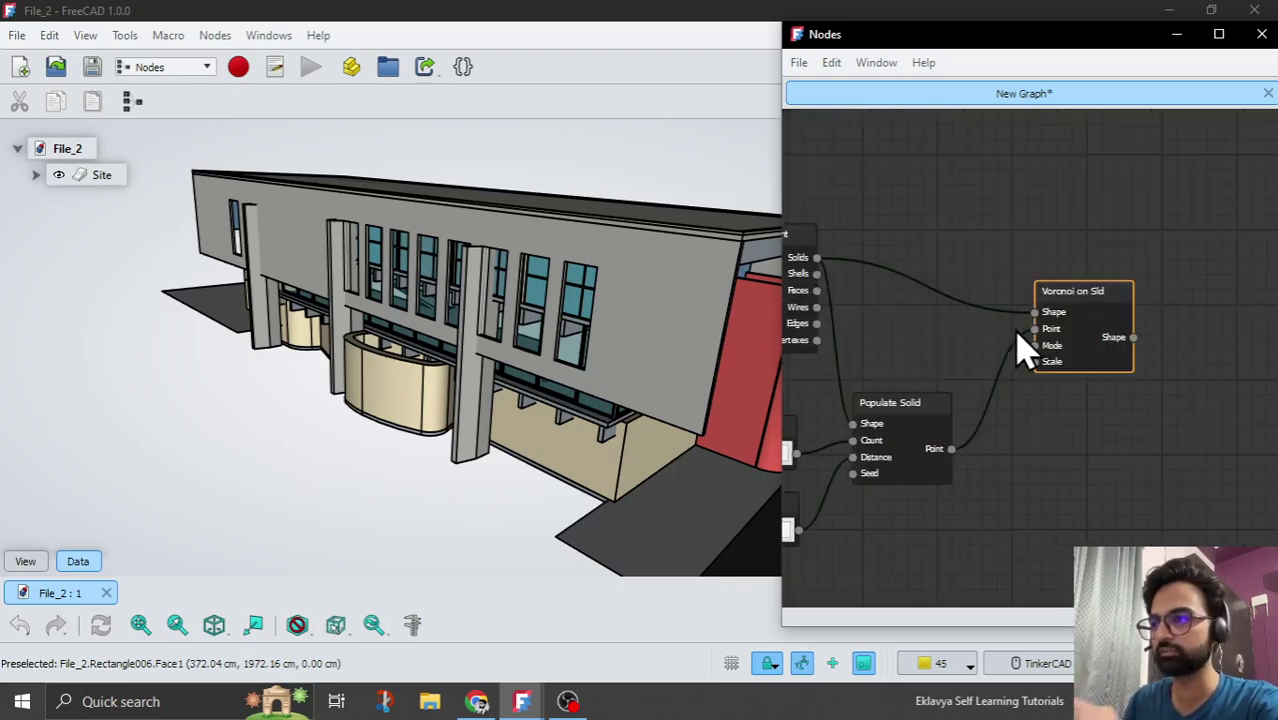
{"action": "scroll", "coordinate": [1015, 343], "scroll_direction": "down", "scroll_amount": 3}
- Duplicate the 500 Number node and set the new copy's value to 0
{"action": "scroll", "coordinate": [1033, 348], "scroll_direction": "up", "scroll_amount": 2}
{"action": "scroll", "coordinate": [1033, 354], "scroll_direction": "down", "scroll_amount": 2}
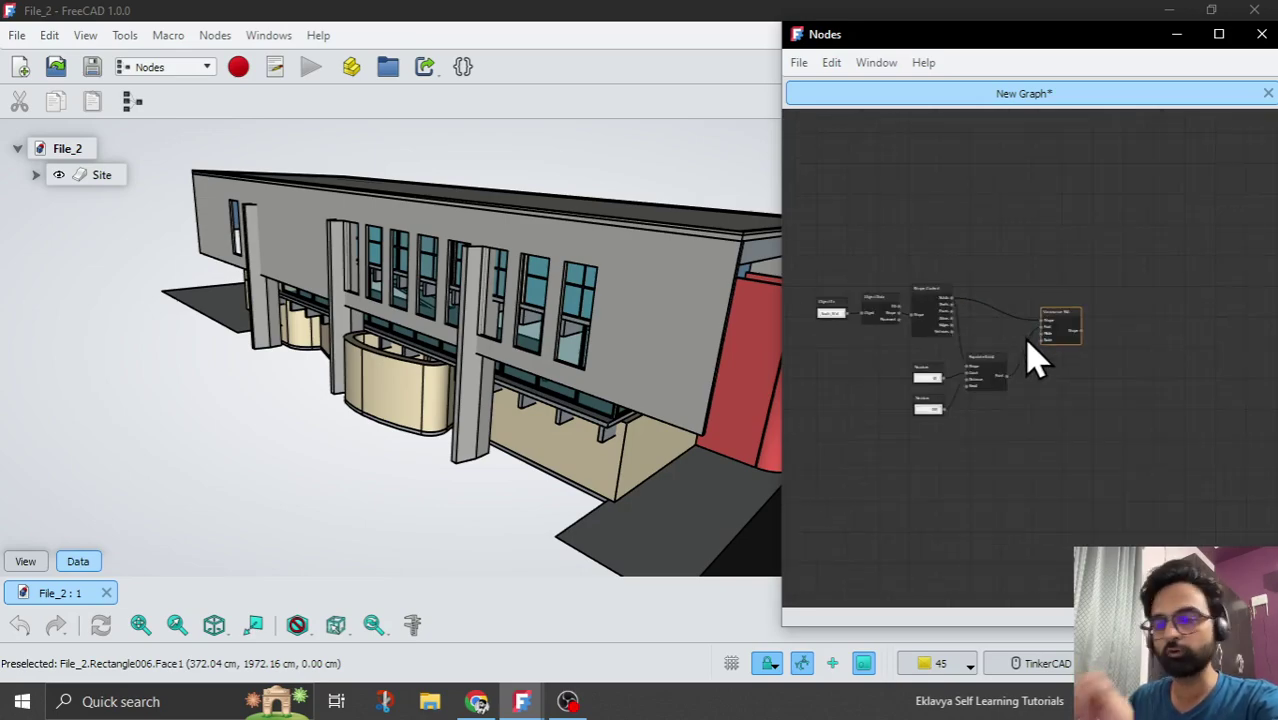
{"action": "scroll", "coordinate": [1044, 456], "scroll_direction": "up", "scroll_amount": 5}
{"action": "scroll", "coordinate": [984, 380], "scroll_direction": "down", "scroll_amount": 3}
{"action": "scroll", "coordinate": [964, 377], "scroll_direction": "up", "scroll_amount": 3}
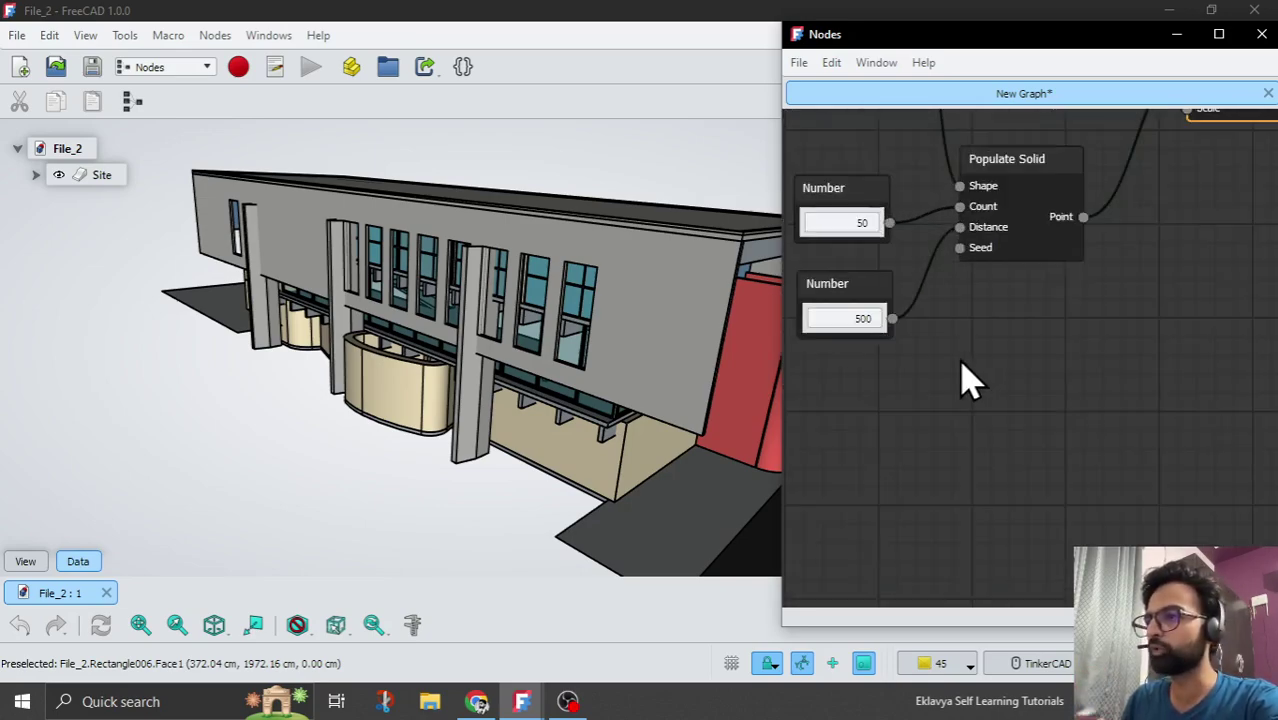
{"action": "left_click", "coordinate": [860, 298]}
{"action": "key", "text": "ctrl+c"}
{"action": "key", "text": "ctrl+v"}
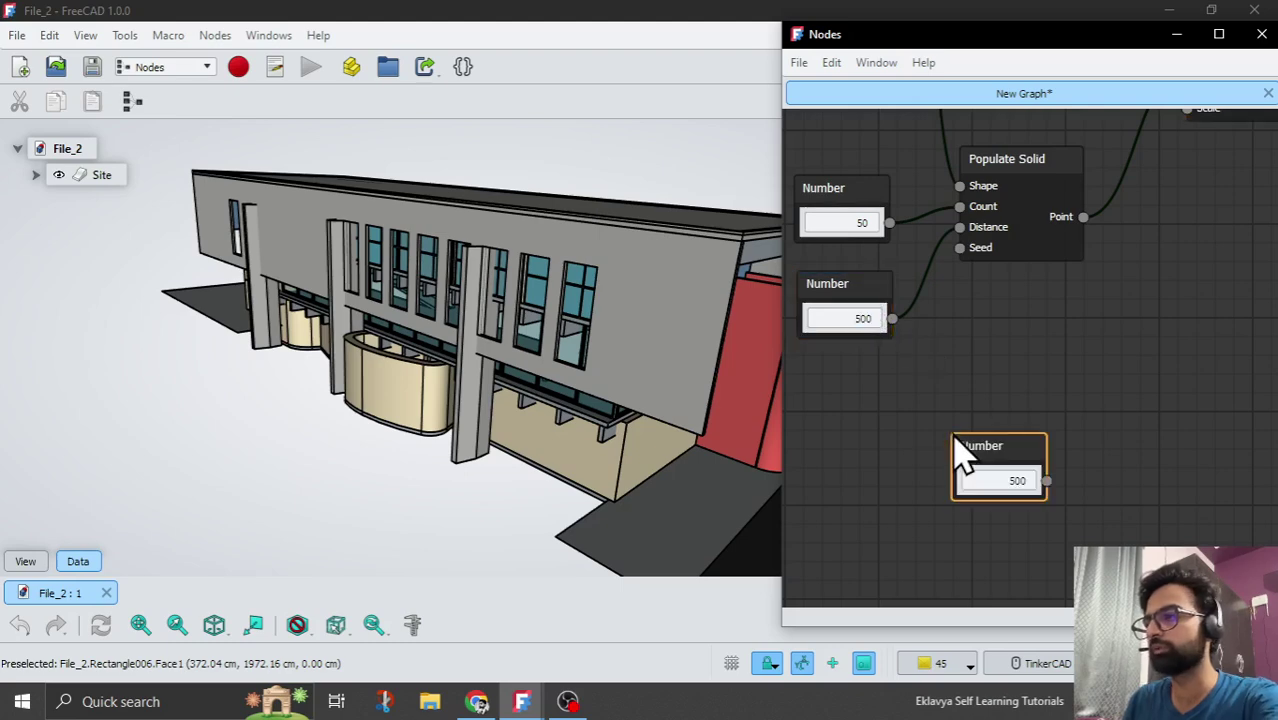
{"action": "double_click", "coordinate": [1008, 478]}
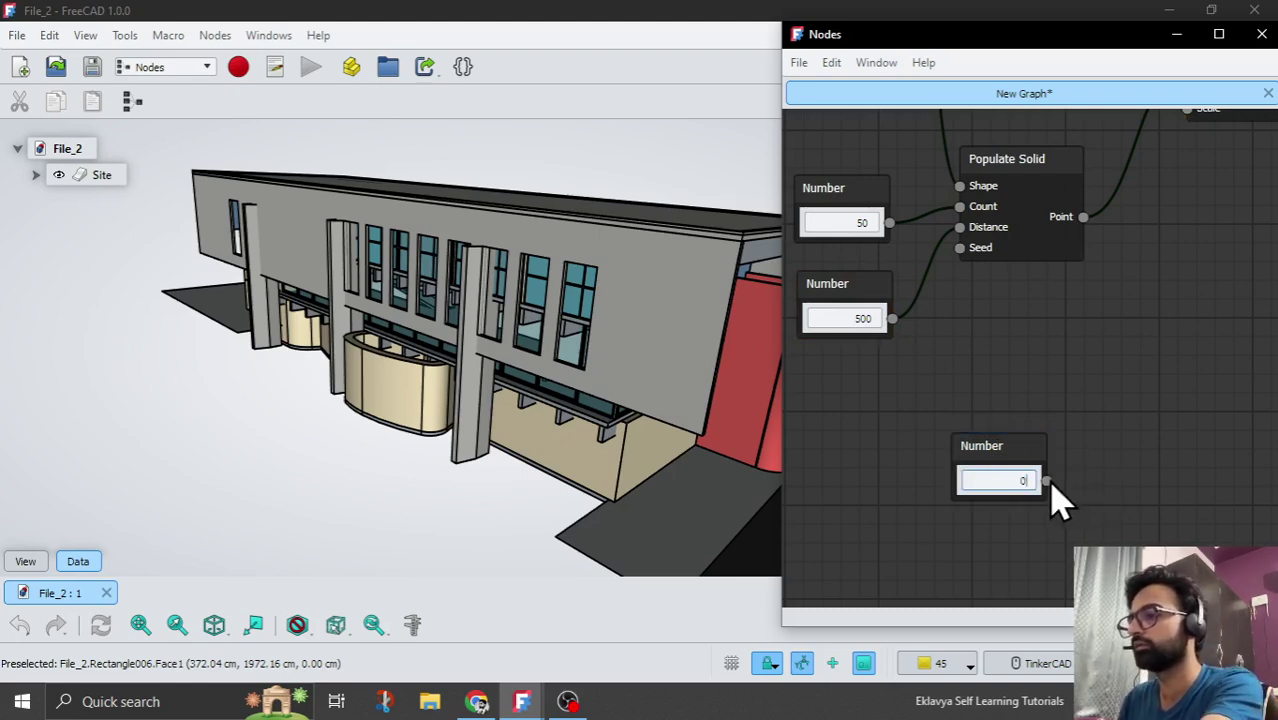
{"action": "left_click_drag", "start_coordinate": [1018, 466], "coordinate": [907, 477]}
- Place the 0 node below Populate Solid and wire it into Voronoi on Sld's Mode input
{"action": "scroll", "coordinate": [907, 477], "scroll_direction": "down", "scroll_amount": 3}
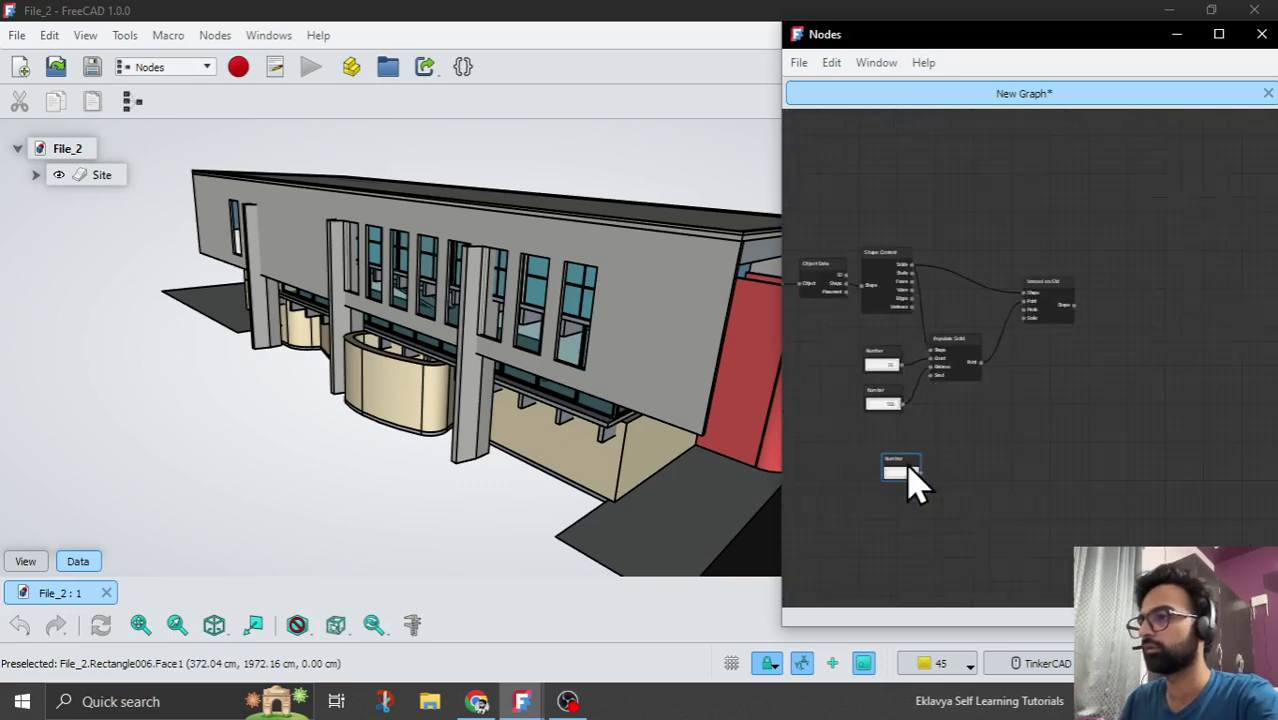
{"action": "scroll", "coordinate": [910, 480], "scroll_direction": "up", "scroll_amount": 3}
{"action": "left_click_drag", "start_coordinate": [1050, 419], "coordinate": [890, 434]}
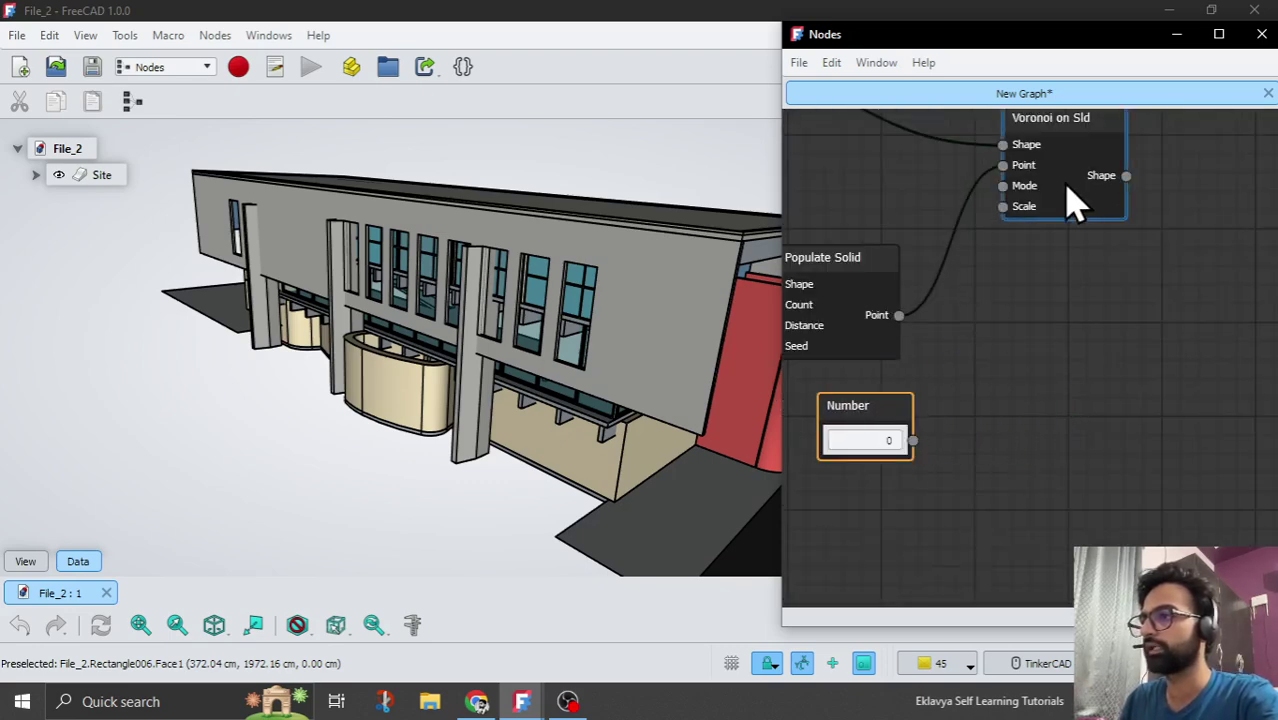
{"action": "left_click_drag", "start_coordinate": [1070, 200], "coordinate": [1081, 264]}
{"action": "left_click_drag", "start_coordinate": [912, 440], "coordinate": [1012, 252]}
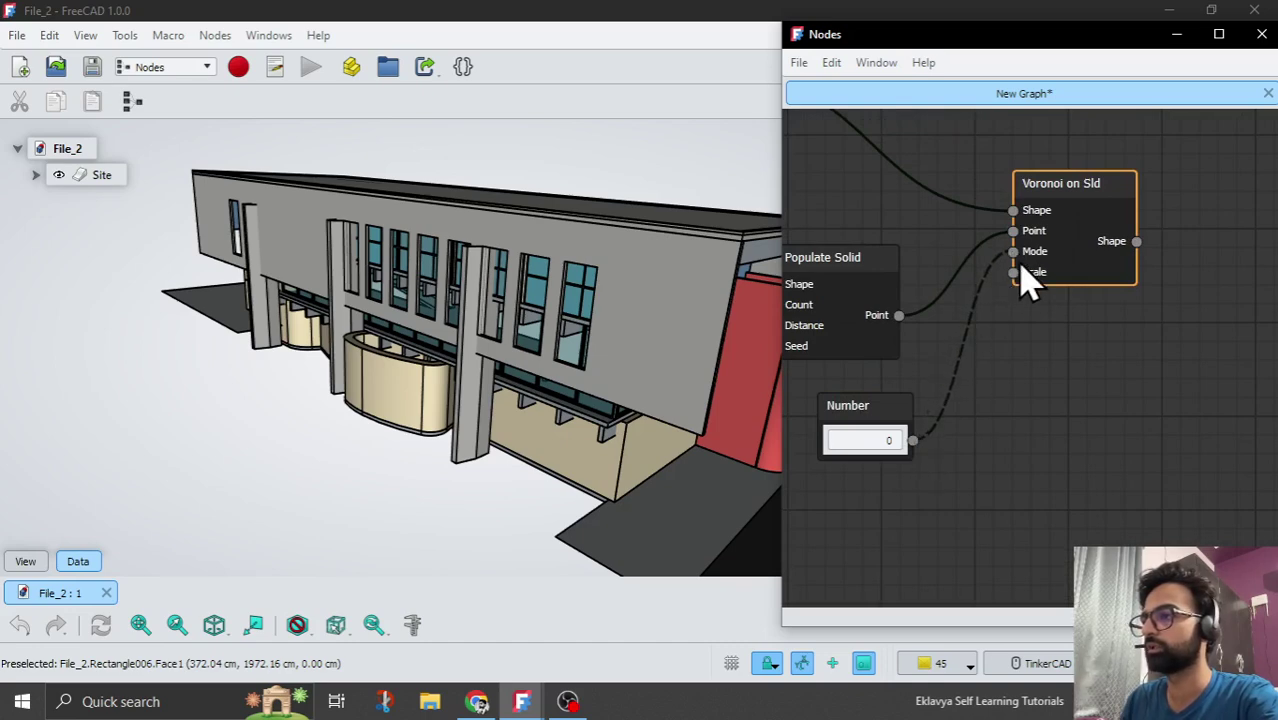
{"action": "left_click", "coordinate": [966, 352]}
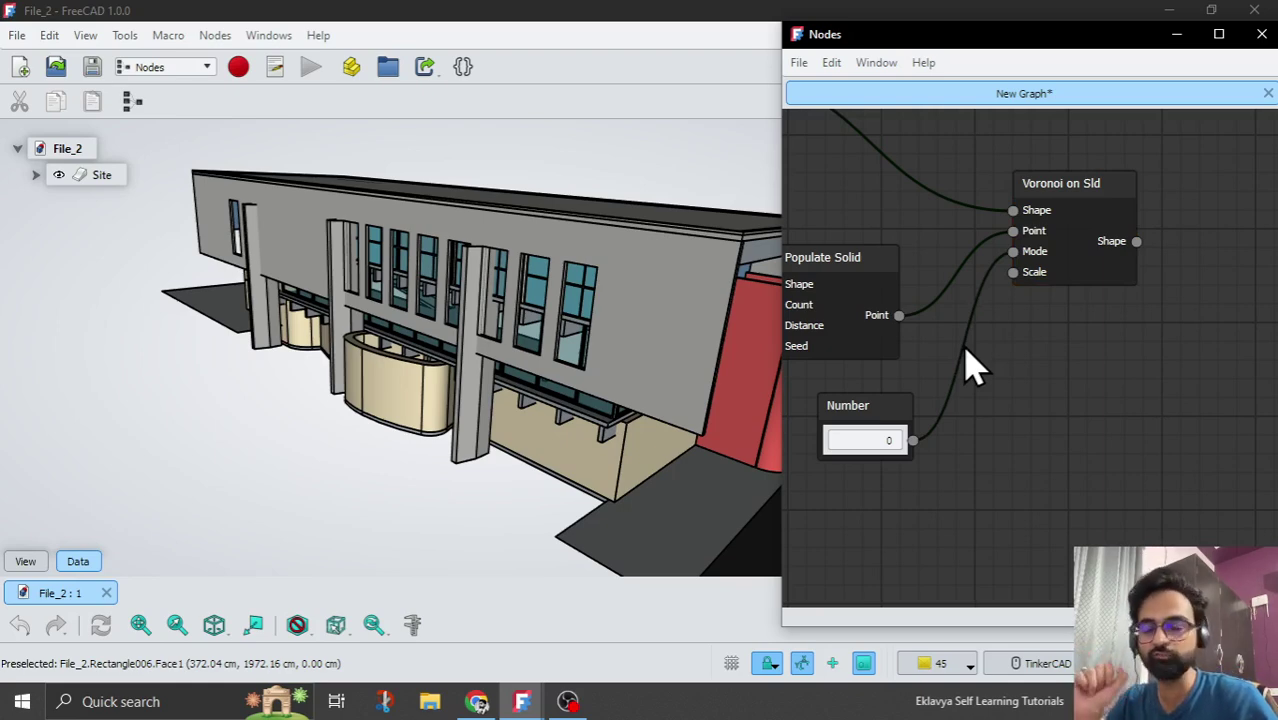
{"action": "left_click", "coordinate": [567, 701]}
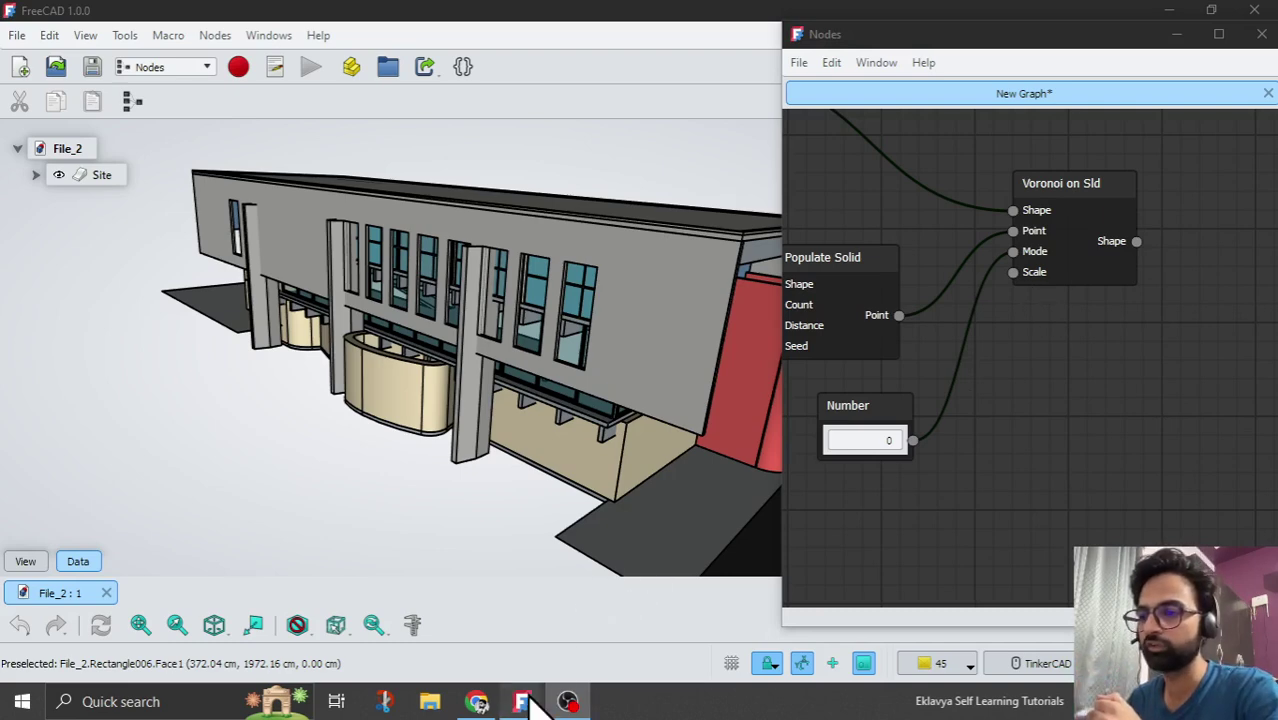
- Add a Viz > CViewer node beside Voronoi on Sld and connect Shape to CViewer's In
{"action": "mouse_move", "coordinate": [521, 700]}
{"action": "left_click", "coordinate": [515, 645]}
{"action": "left_click", "coordinate": [610, 640]}
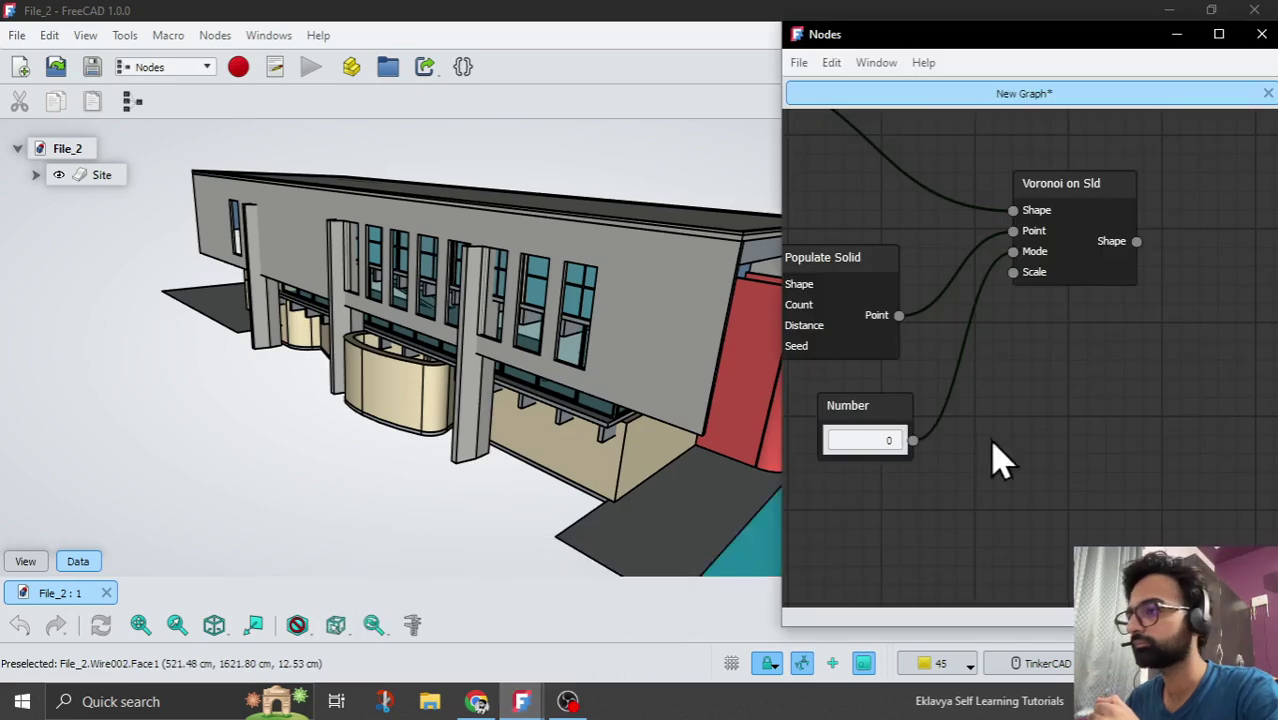
{"action": "right_click", "coordinate": [1052, 360]}
{"action": "mouse_move", "coordinate": [1071, 389]}
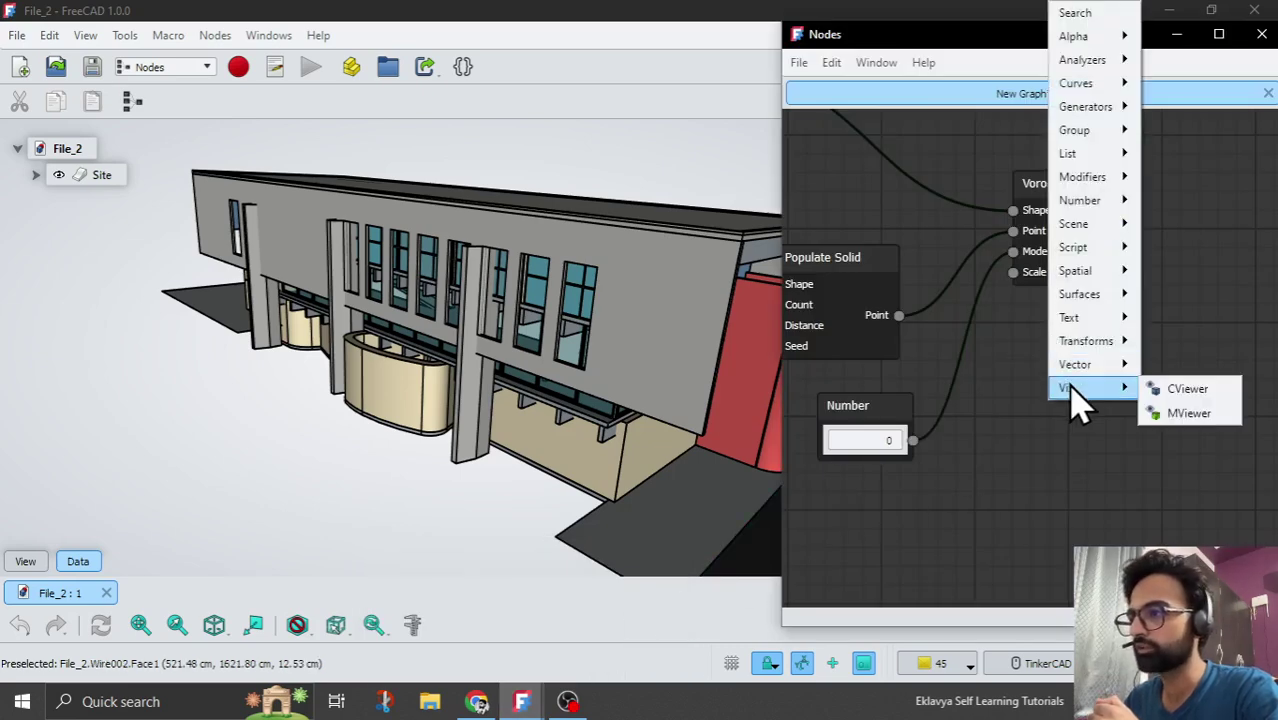
{"action": "left_click", "coordinate": [1203, 391]}
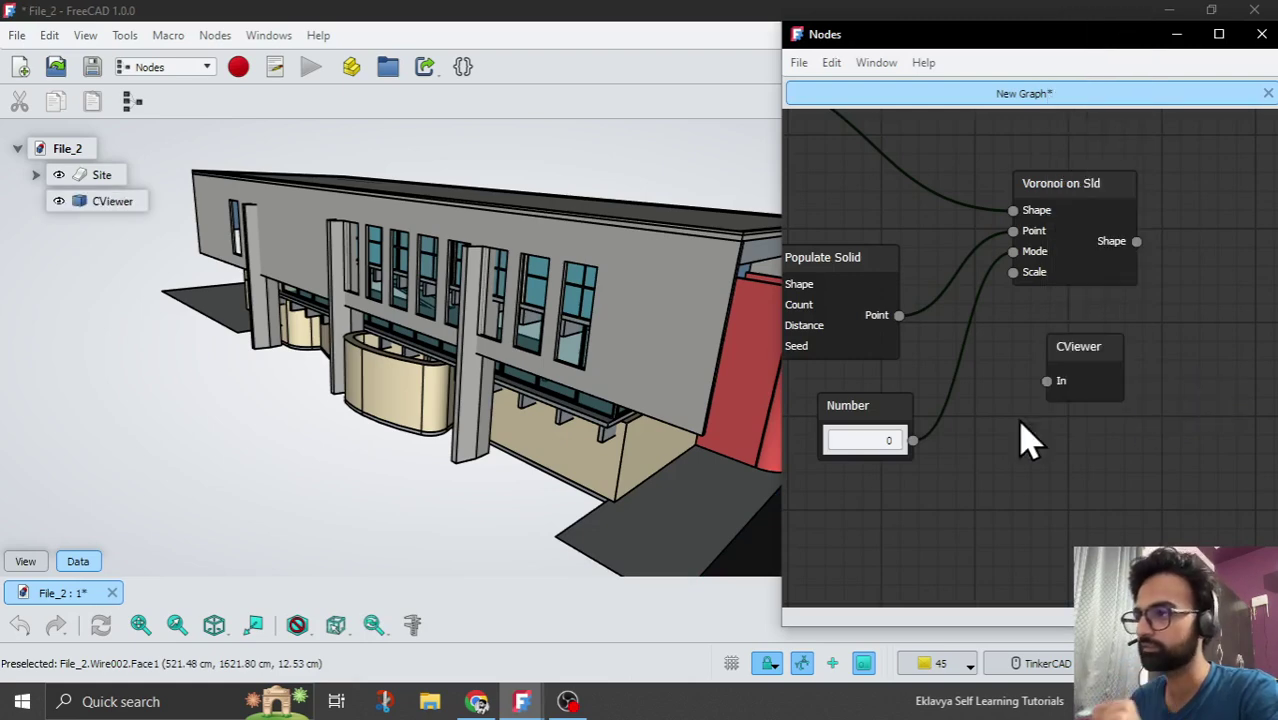
{"action": "scroll", "coordinate": [1107, 408], "scroll_direction": "down", "scroll_amount": 3}
{"action": "scroll", "coordinate": [985, 440], "scroll_direction": "up", "scroll_amount": 3}
{"action": "left_click_drag", "start_coordinate": [980, 423], "coordinate": [1078, 334]}
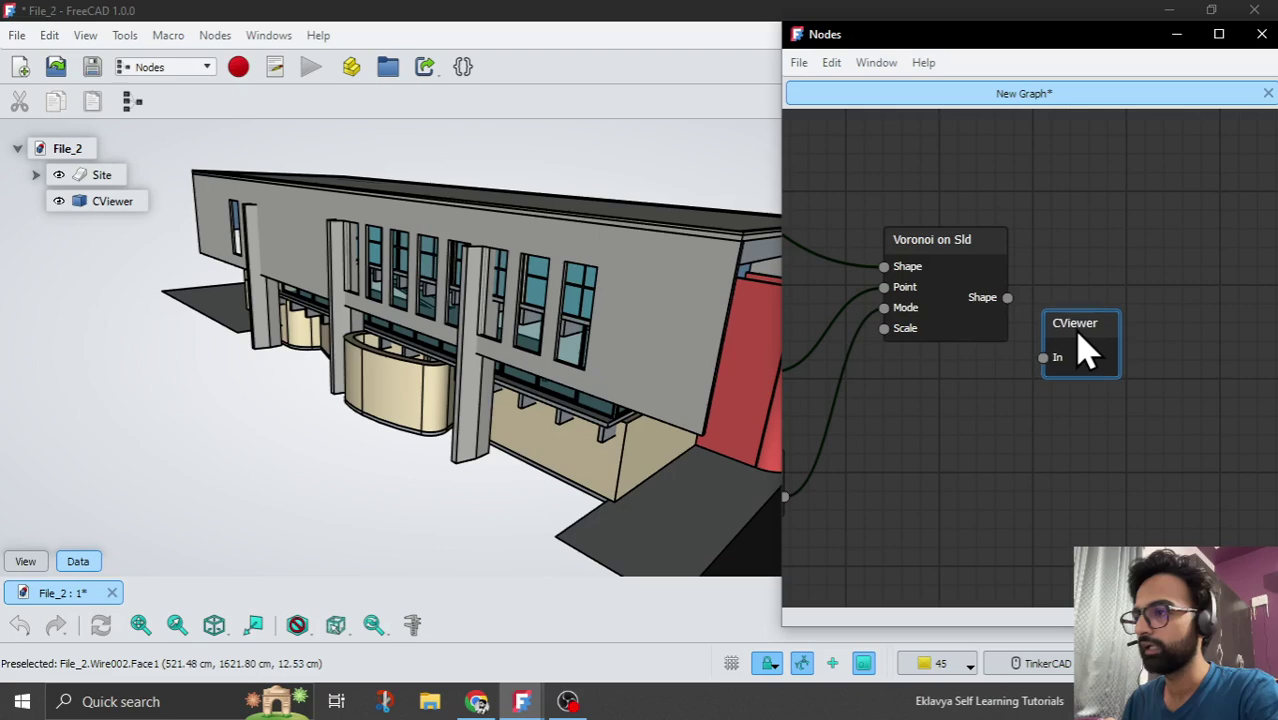
{"action": "left_click", "coordinate": [104, 206]}
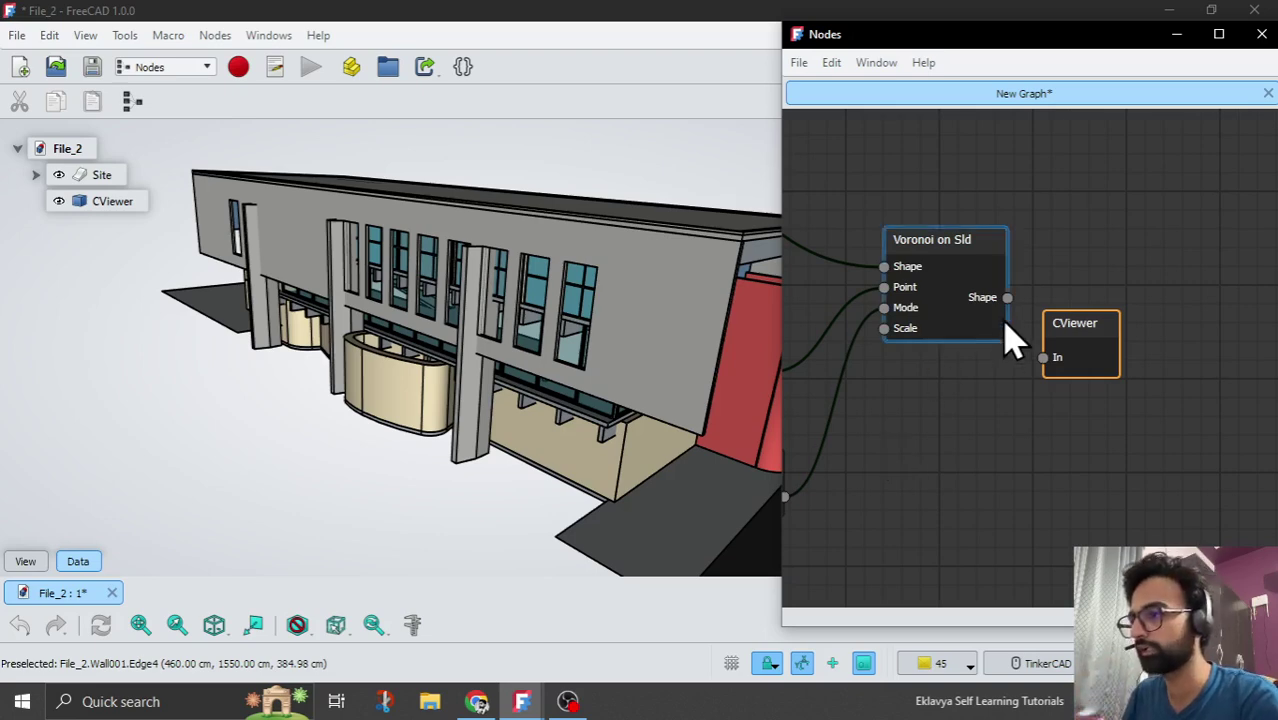
{"action": "left_click_drag", "start_coordinate": [1008, 299], "coordinate": [1043, 362]}
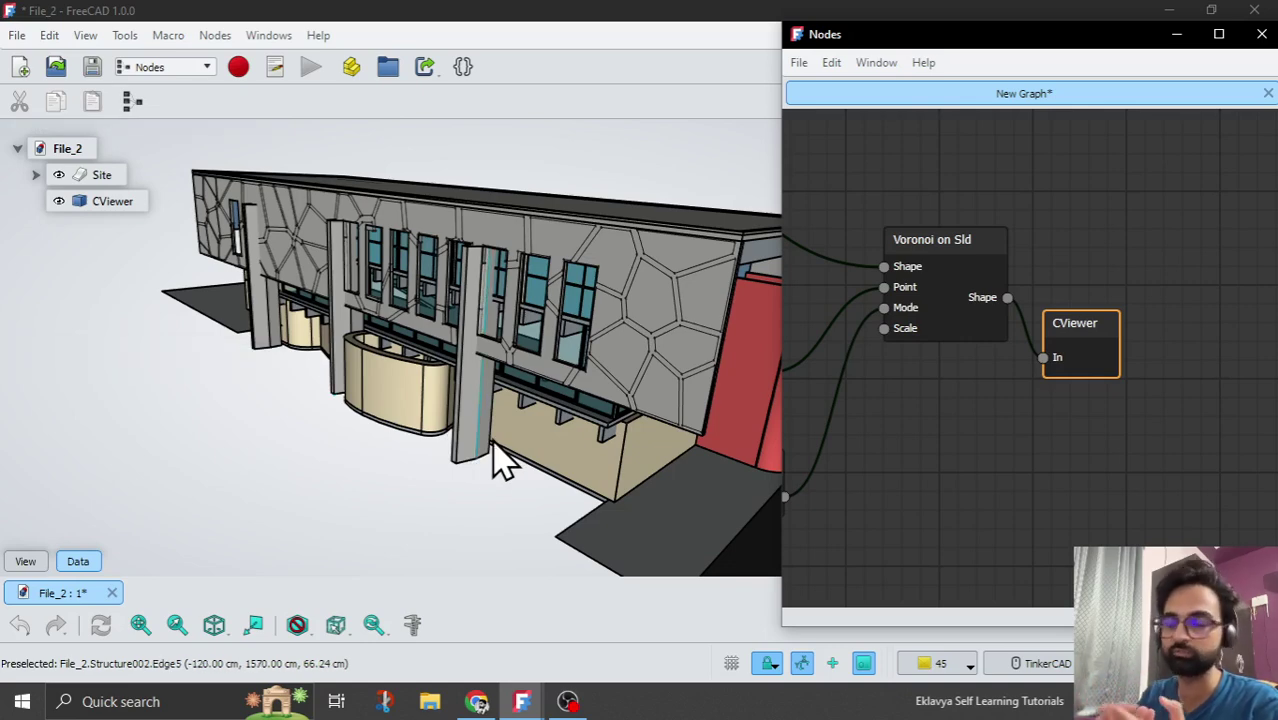
{"action": "left_click", "coordinate": [958, 456]}
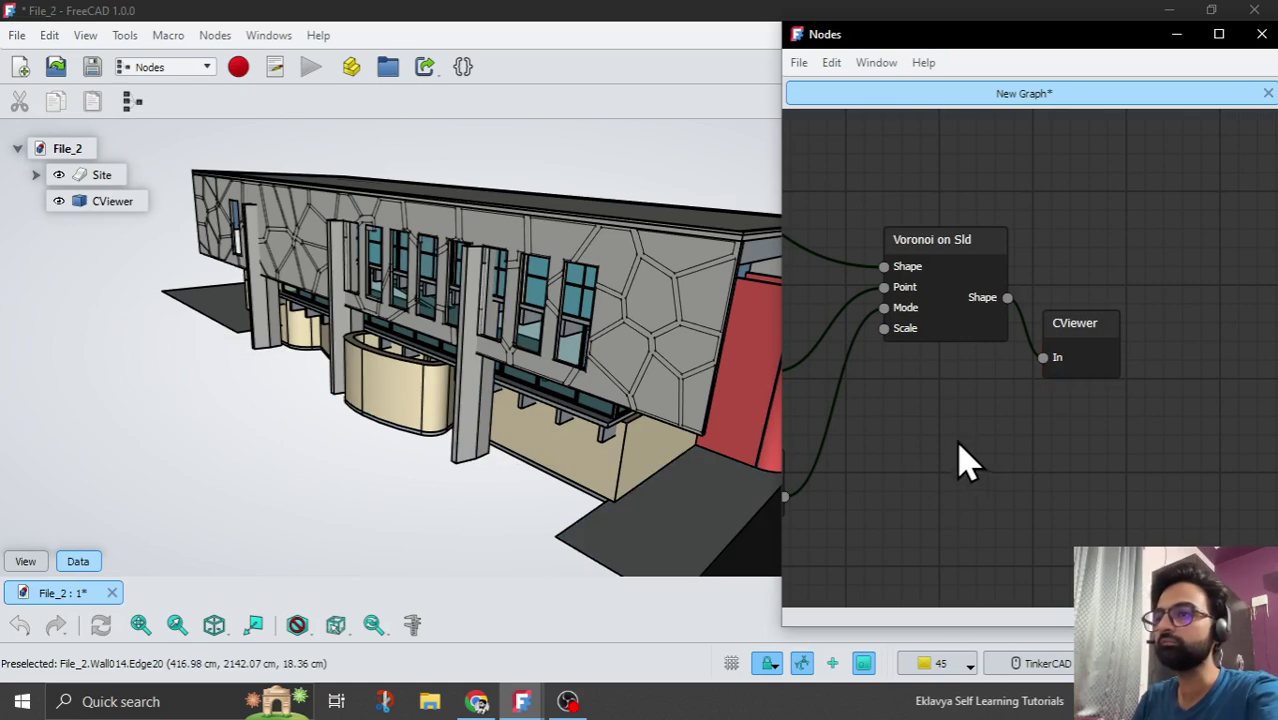
{"action": "left_click", "coordinate": [659, 294]}
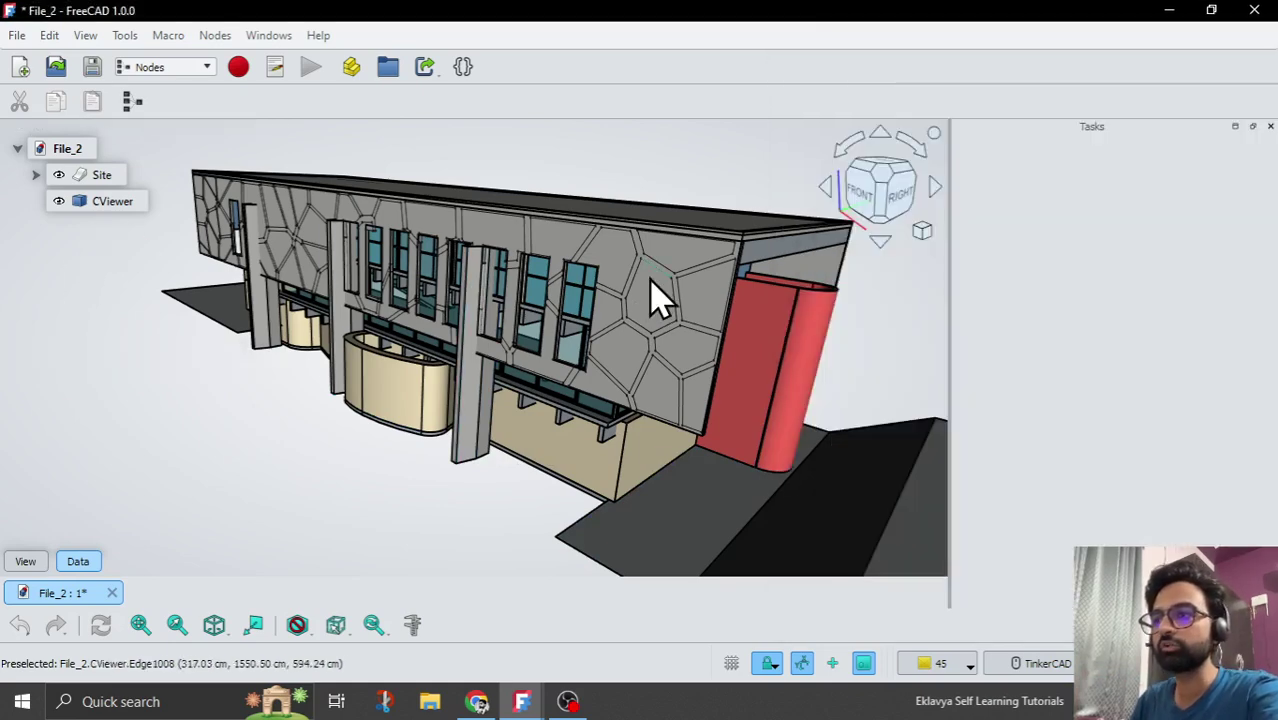
{"action": "left_click", "coordinate": [655, 315]}
{"action": "left_click", "coordinate": [655, 315]}
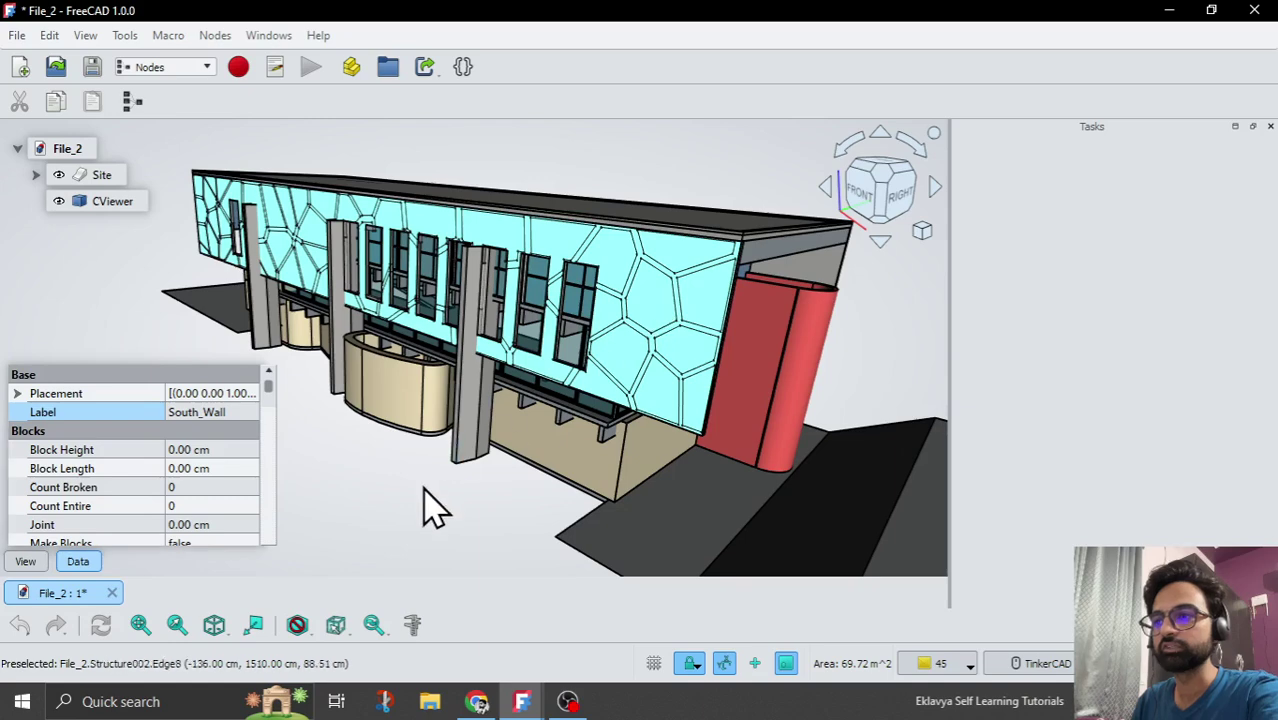
{"action": "scroll", "coordinate": [727, 371], "scroll_direction": "down", "scroll_amount": 3}
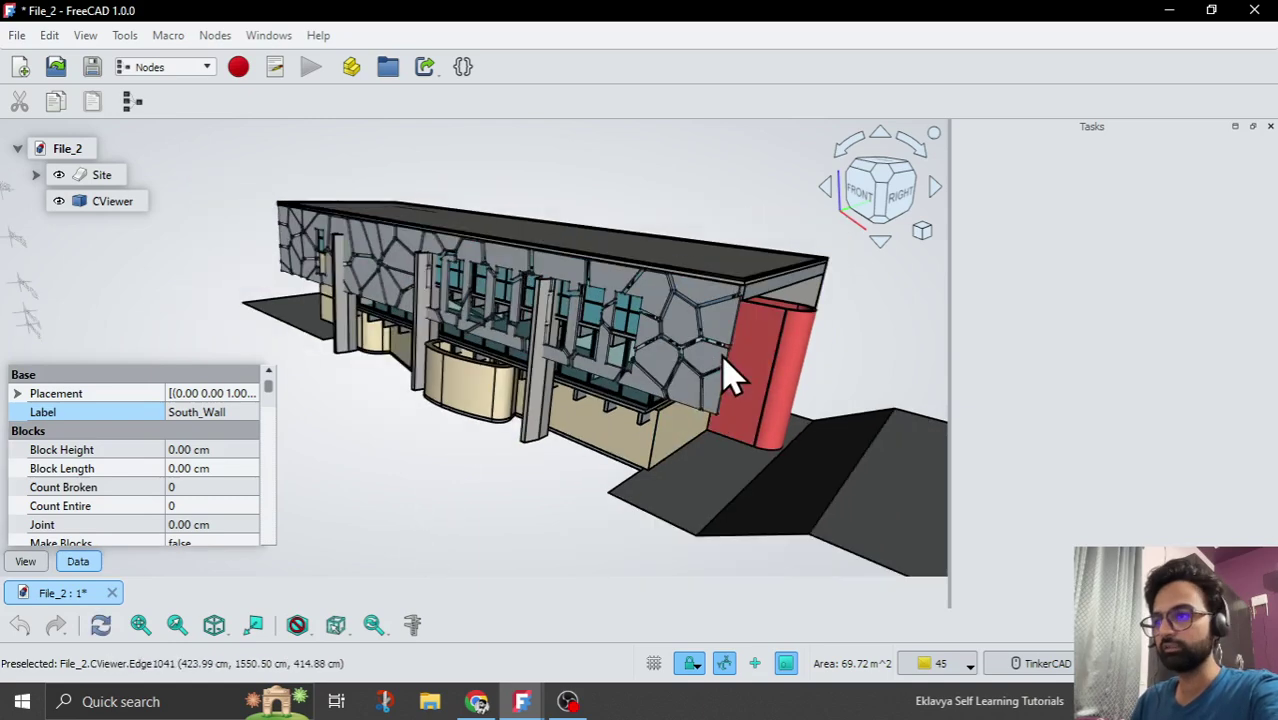
{"action": "mouse_move", "coordinate": [727, 371]}
{"action": "middle_mouse_down"}
{"action": "mouse_move", "coordinate": [765, 348]}
{"action": "mouse_move", "coordinate": [693, 350]}
{"action": "mouse_move", "coordinate": [707, 362]}
{"action": "middle_mouse_up"}
{"action": "scroll", "coordinate": [713, 362], "scroll_direction": "up", "scroll_amount": 5}
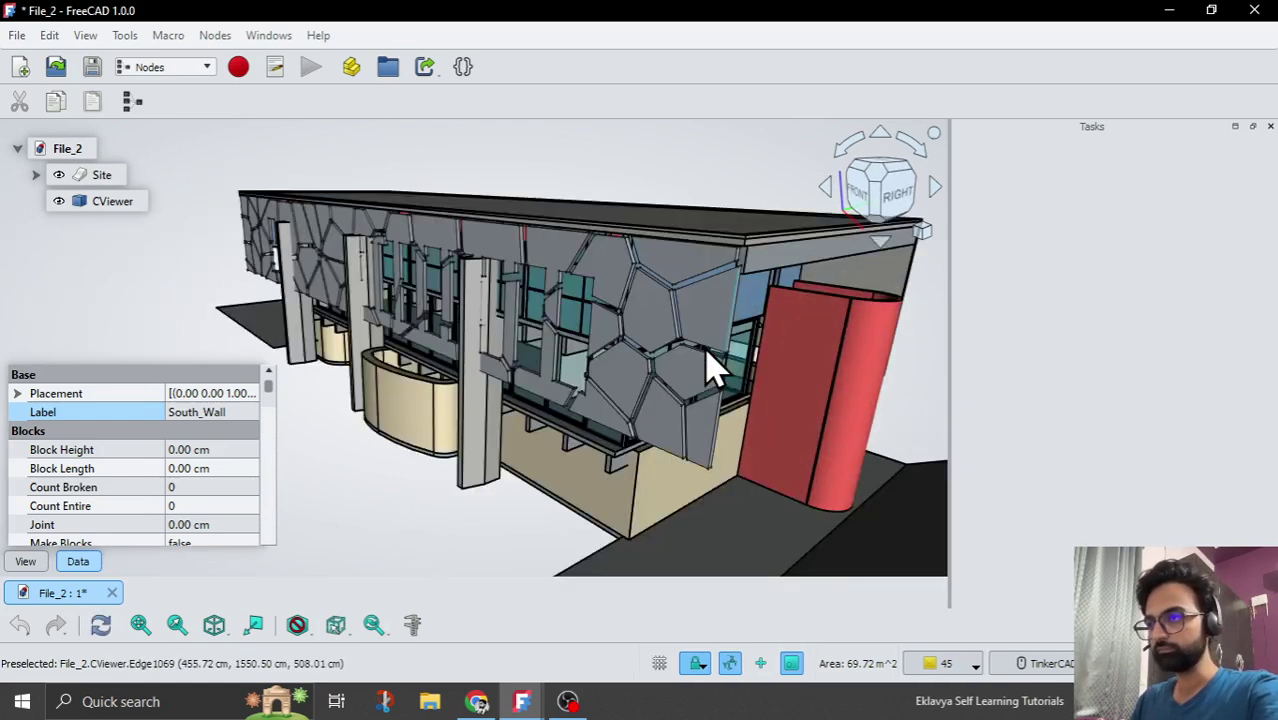
{"action": "mouse_move", "coordinate": [736, 294]}
{"action": "middle_mouse_down"}
{"action": "mouse_move", "coordinate": [693, 278]}
{"action": "mouse_move", "coordinate": [745, 290]}
{"action": "mouse_move", "coordinate": [735, 315]}
{"action": "middle_mouse_up"}
{"action": "scroll", "coordinate": [742, 294], "scroll_direction": "up", "scroll_amount": 2}
{"action": "scroll", "coordinate": [718, 305], "scroll_direction": "down", "scroll_amount": 2}
{"action": "scroll", "coordinate": [599, 314], "scroll_direction": "down", "scroll_amount": 3}
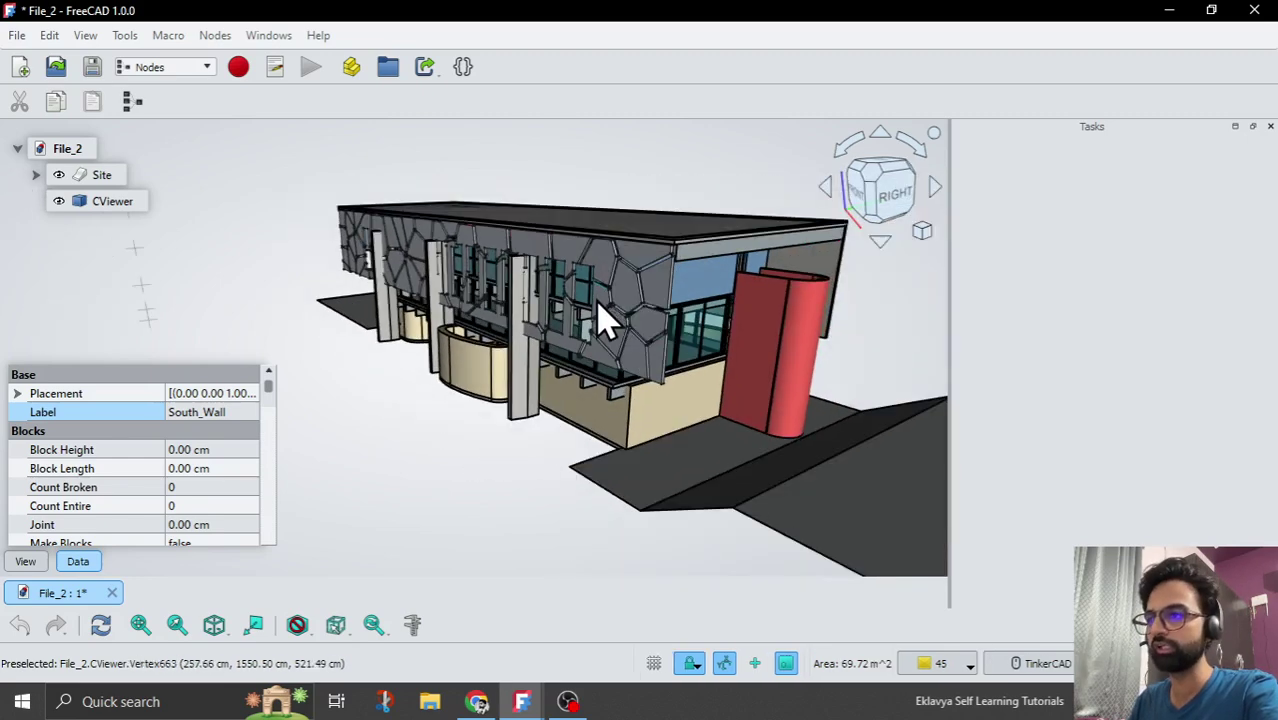
{"action": "left_click", "coordinate": [530, 705]}
- Set the Mode Number to 1 and orbit the model to inspect the changed panels
{"action": "left_click", "coordinate": [615, 630]}
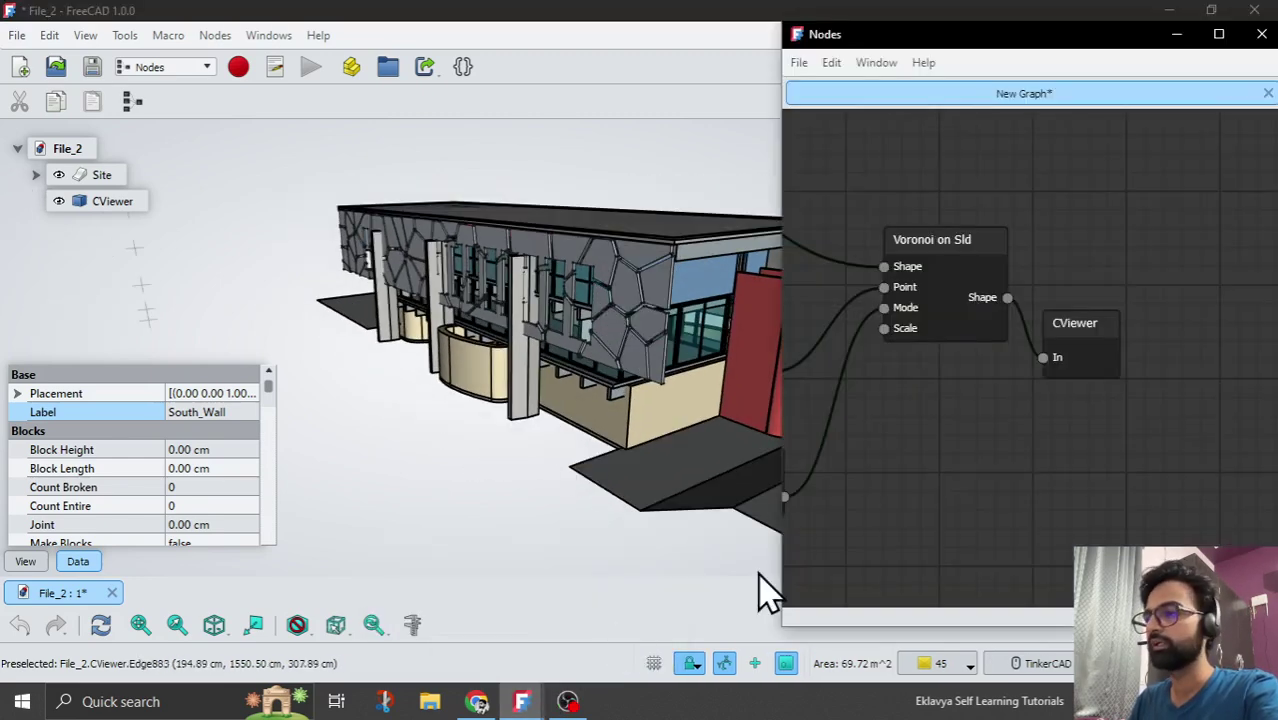
{"action": "scroll", "coordinate": [1228, 310], "scroll_direction": "down", "scroll_amount": 2}
{"action": "scroll", "coordinate": [970, 410], "scroll_direction": "up", "scroll_amount": 3}
{"action": "double_click", "coordinate": [1000, 396]}
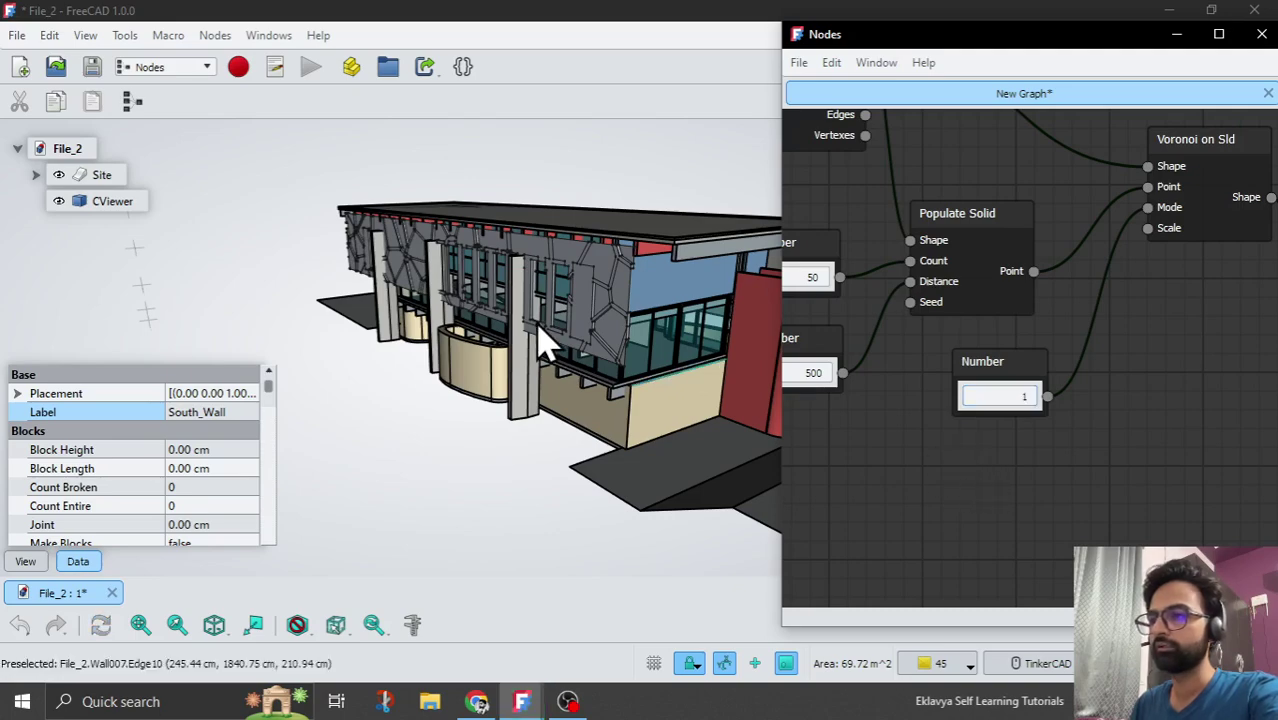
{"action": "middle_click_drag", "start_coordinate": [542, 334], "coordinate": [599, 294]}
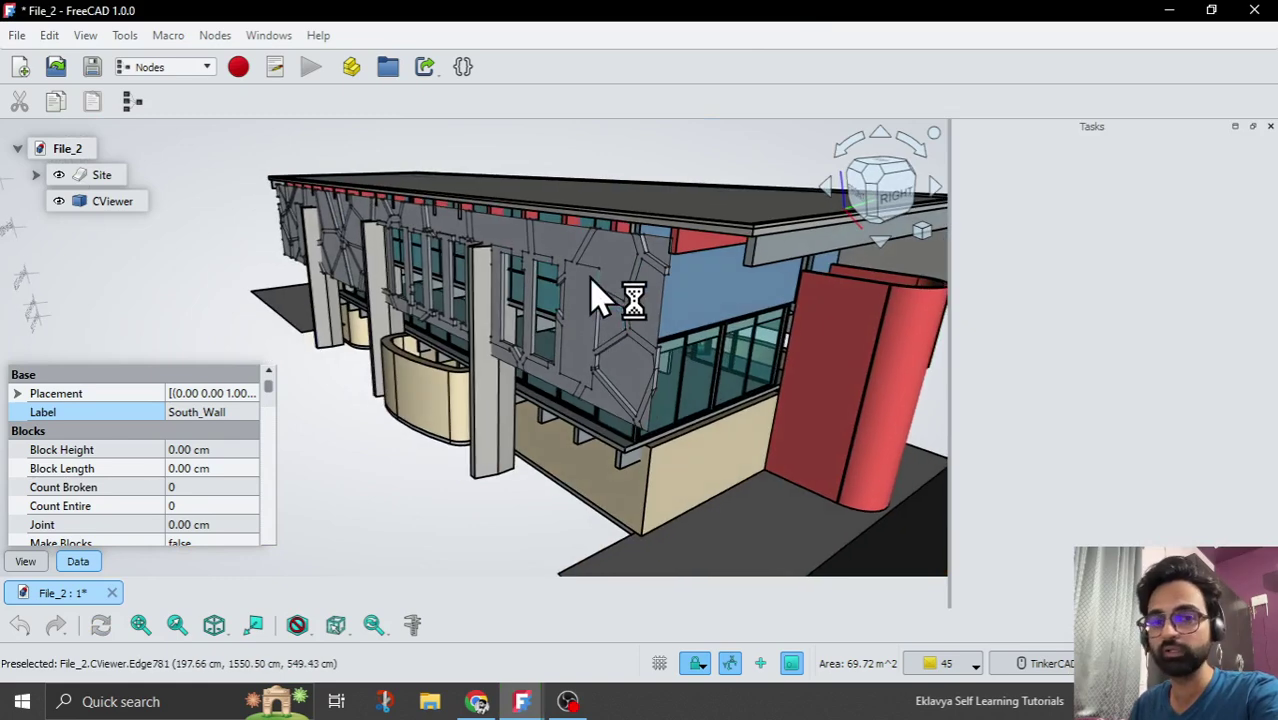
- Restore Mode to 0 and line CViewer's In up with Voronoi's Shape output
{"action": "mouse_move", "coordinate": [524, 705]}
{"action": "left_click", "coordinate": [612, 630]}
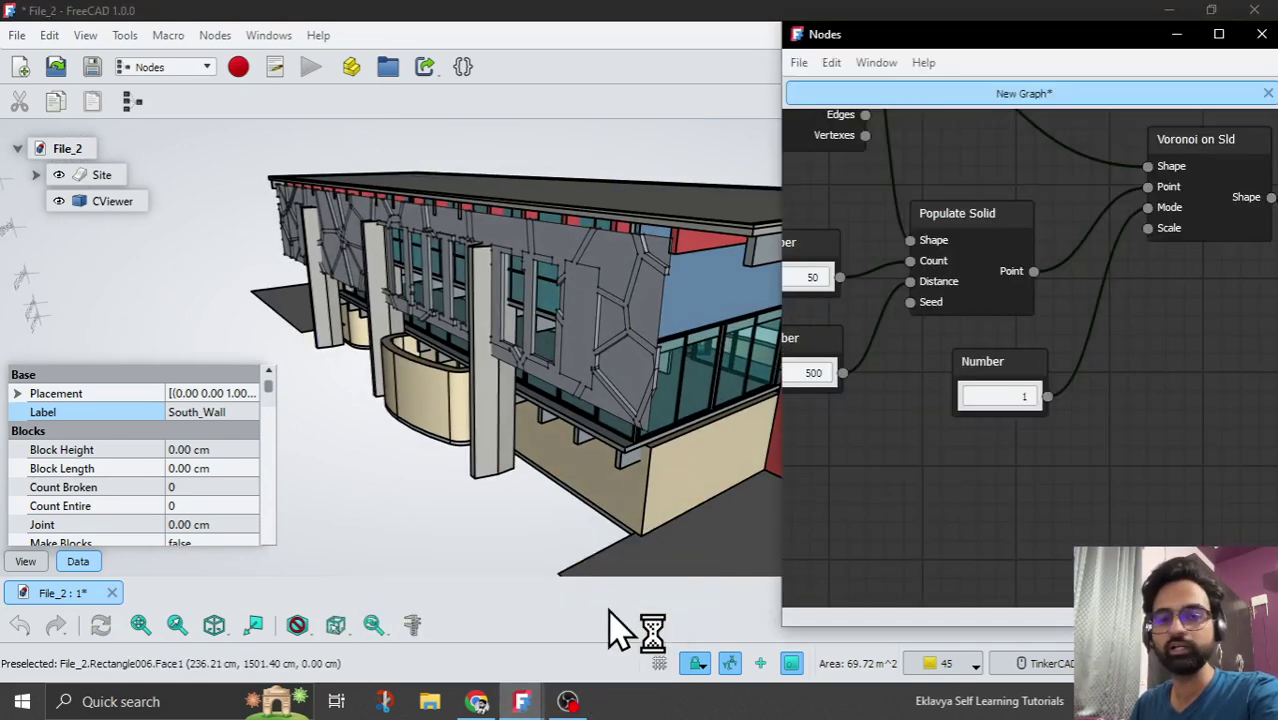
{"action": "double_click", "coordinate": [1014, 396]}
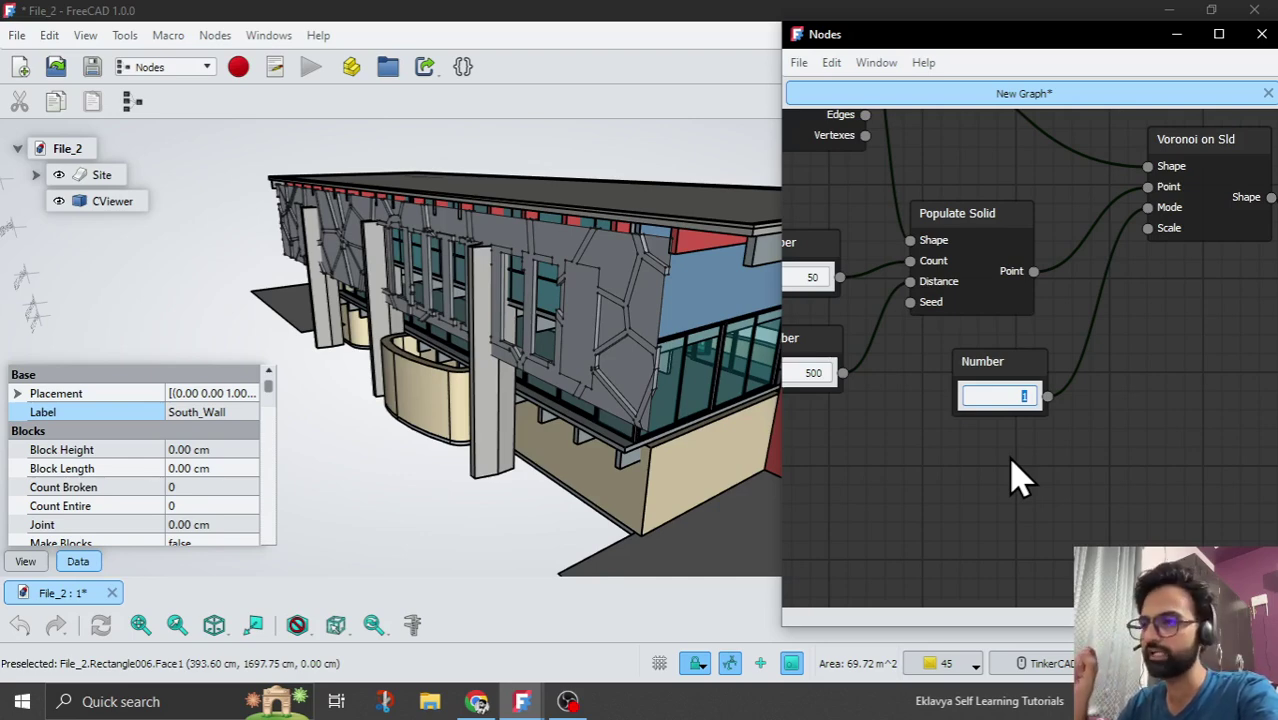
{"action": "type", "text": "0"}
{"action": "key", "text": "Return"}
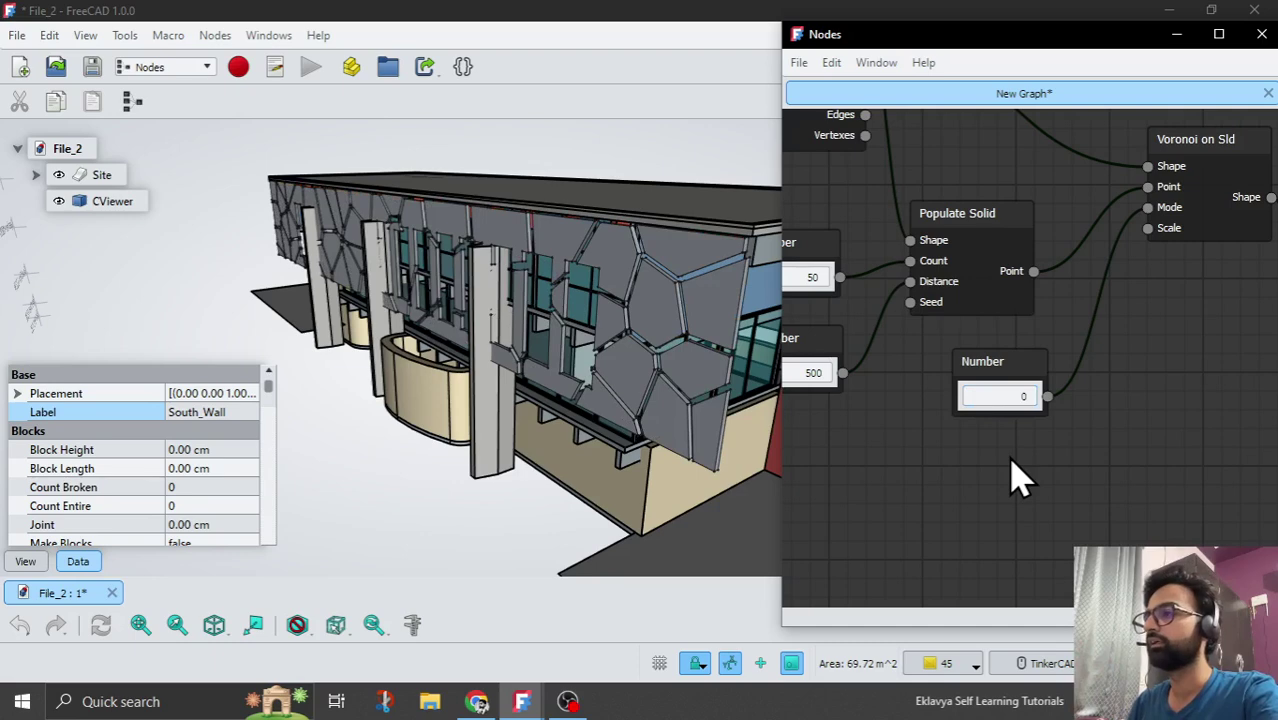
{"action": "scroll", "coordinate": [938, 449], "scroll_direction": "down", "scroll_amount": 3}
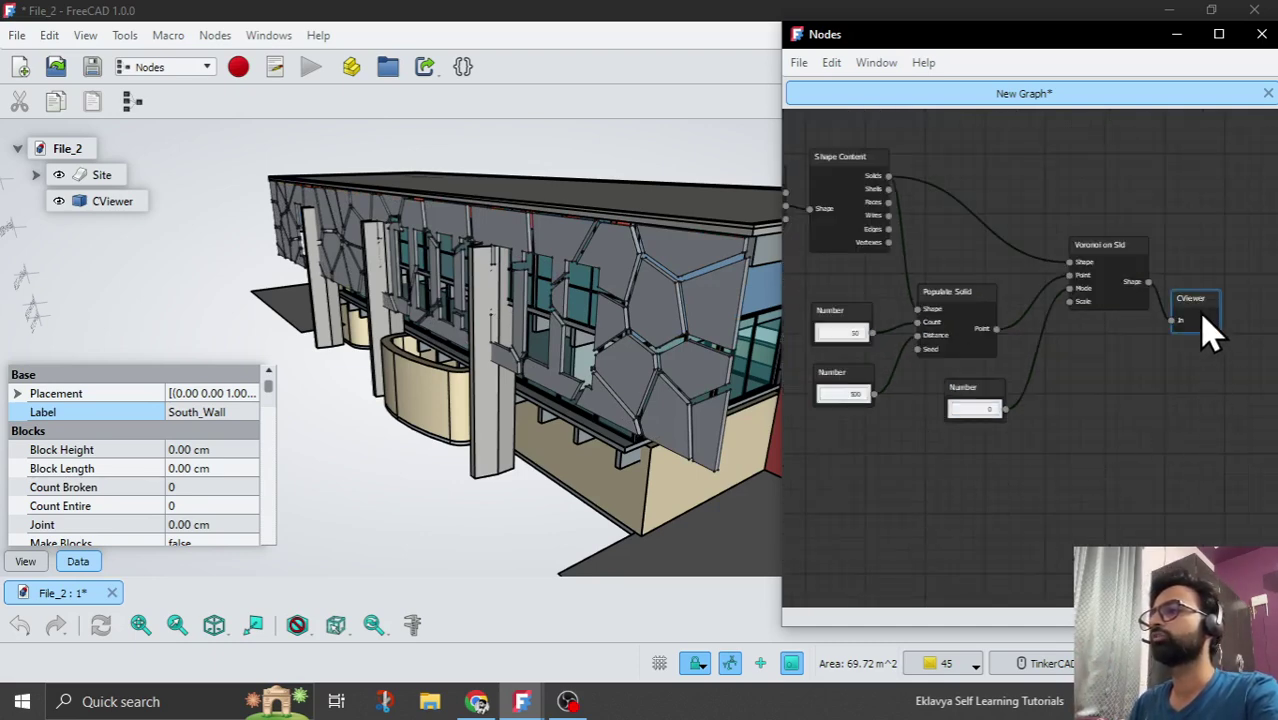
{"action": "left_click_drag", "start_coordinate": [1210, 330], "coordinate": [1210, 292]}
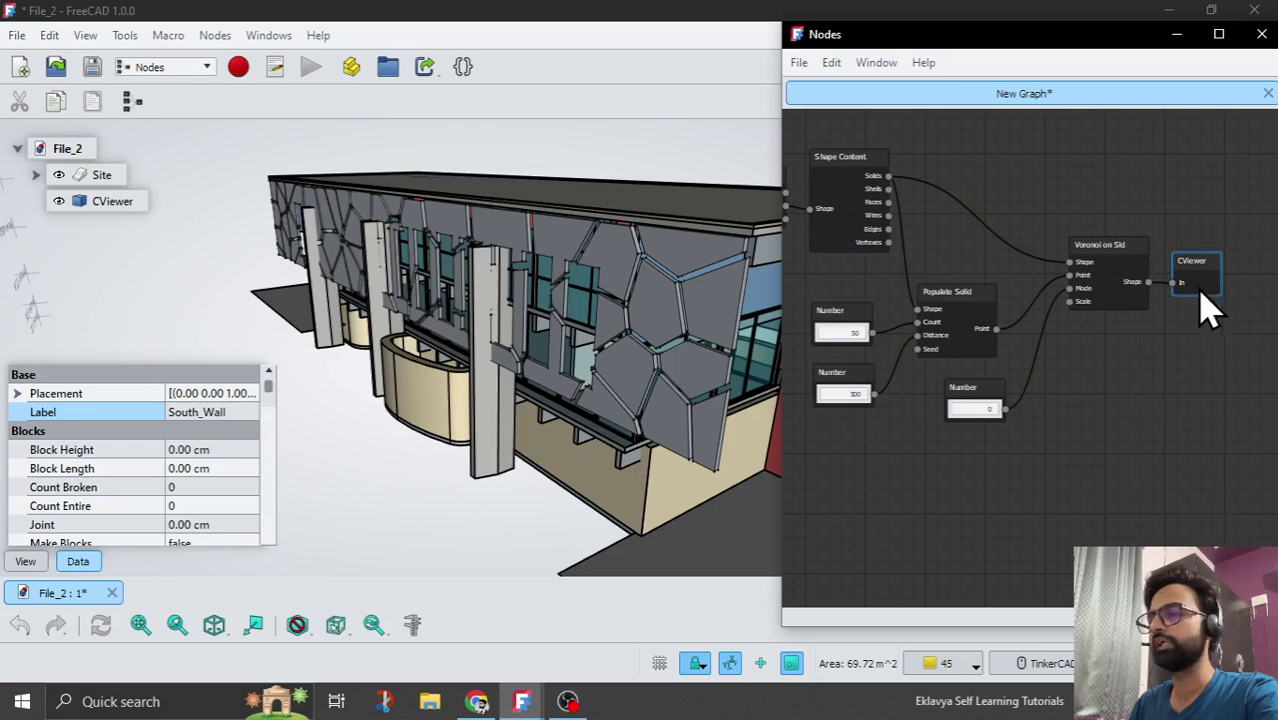
- Save the node graph as Facade_Script.json and reselect CViewer in the tree
{"action": "left_click", "coordinate": [799, 62]}
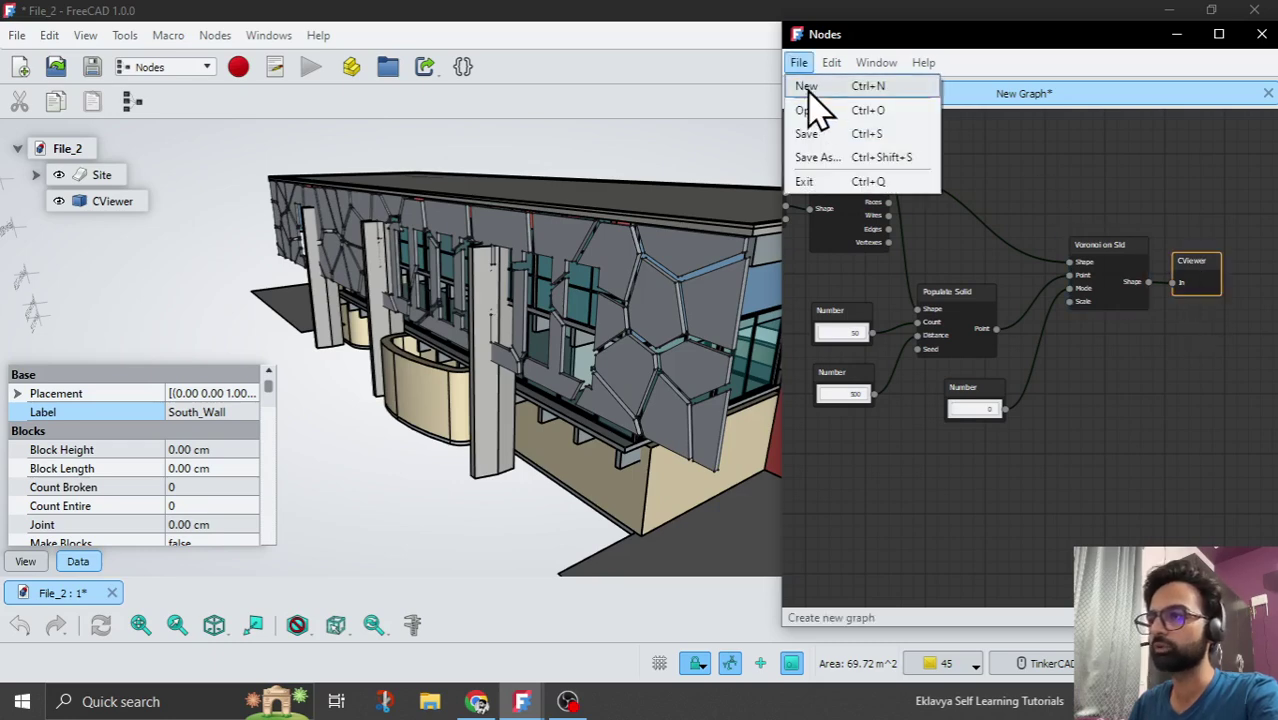
{"action": "left_click", "coordinate": [825, 138]}
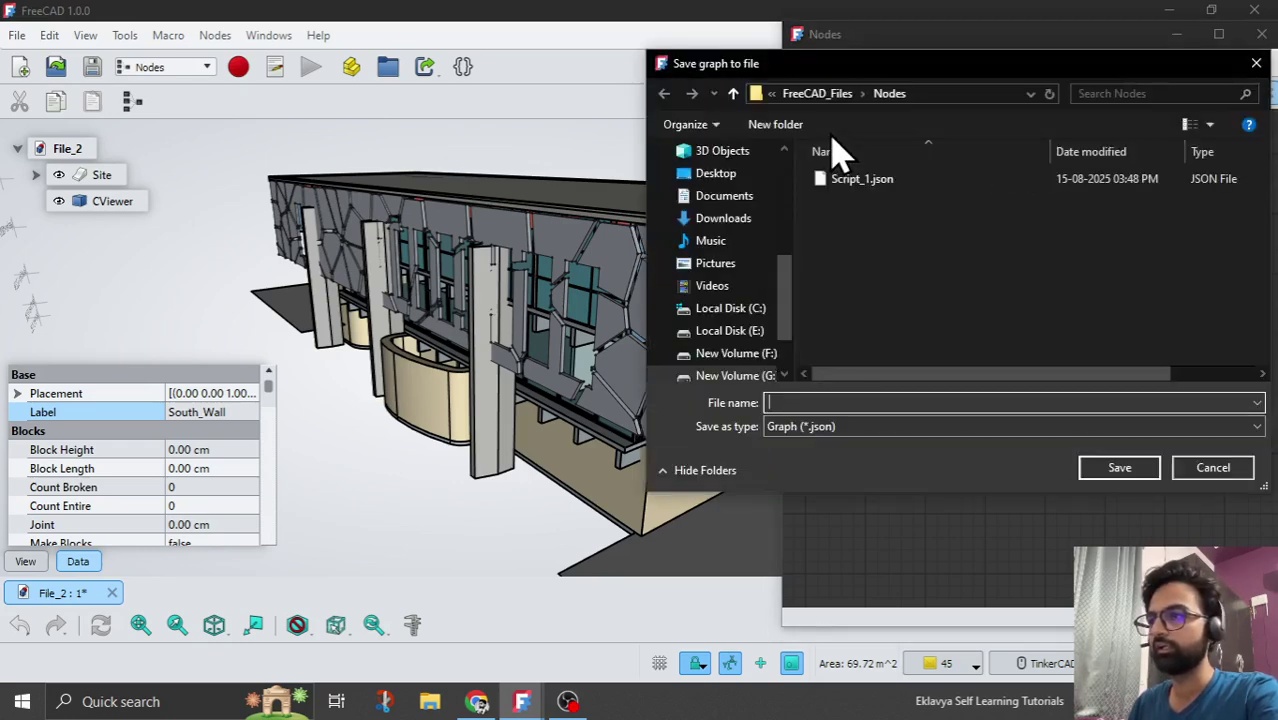
{"action": "left_click", "coordinate": [826, 403]}
{"action": "type", "text": "Facad"}
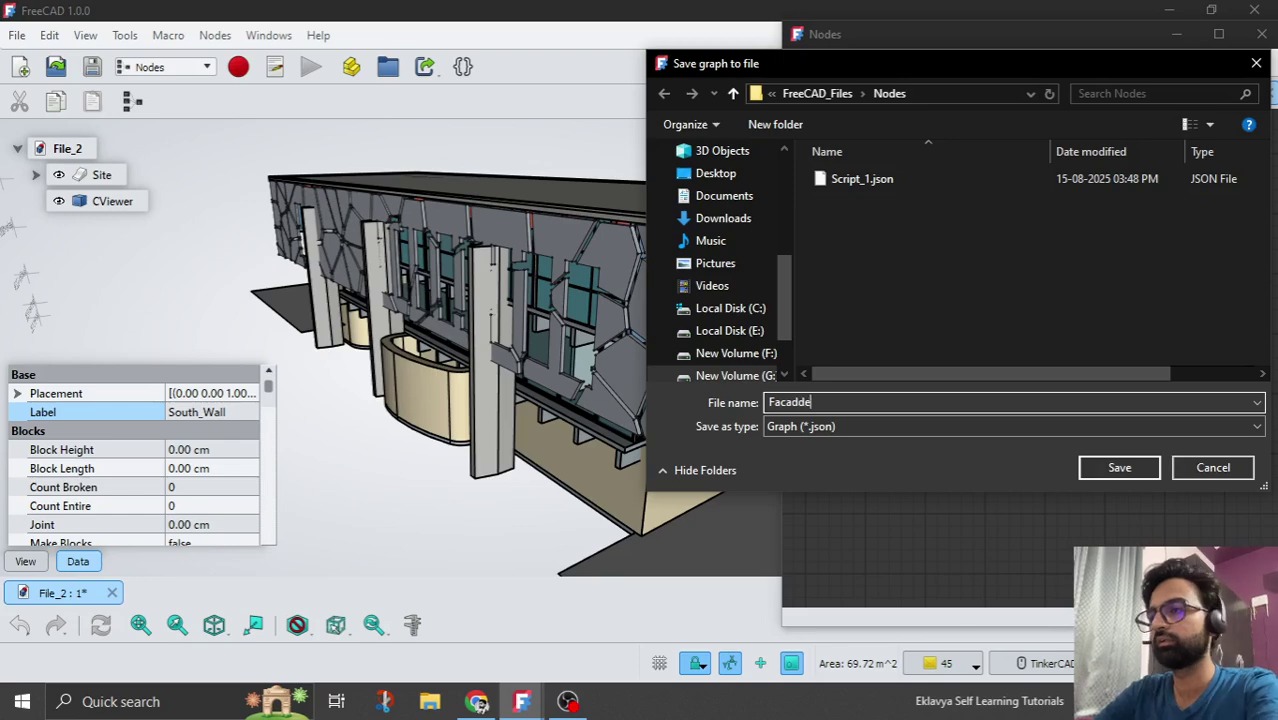
{"action": "type", "text": "e"}
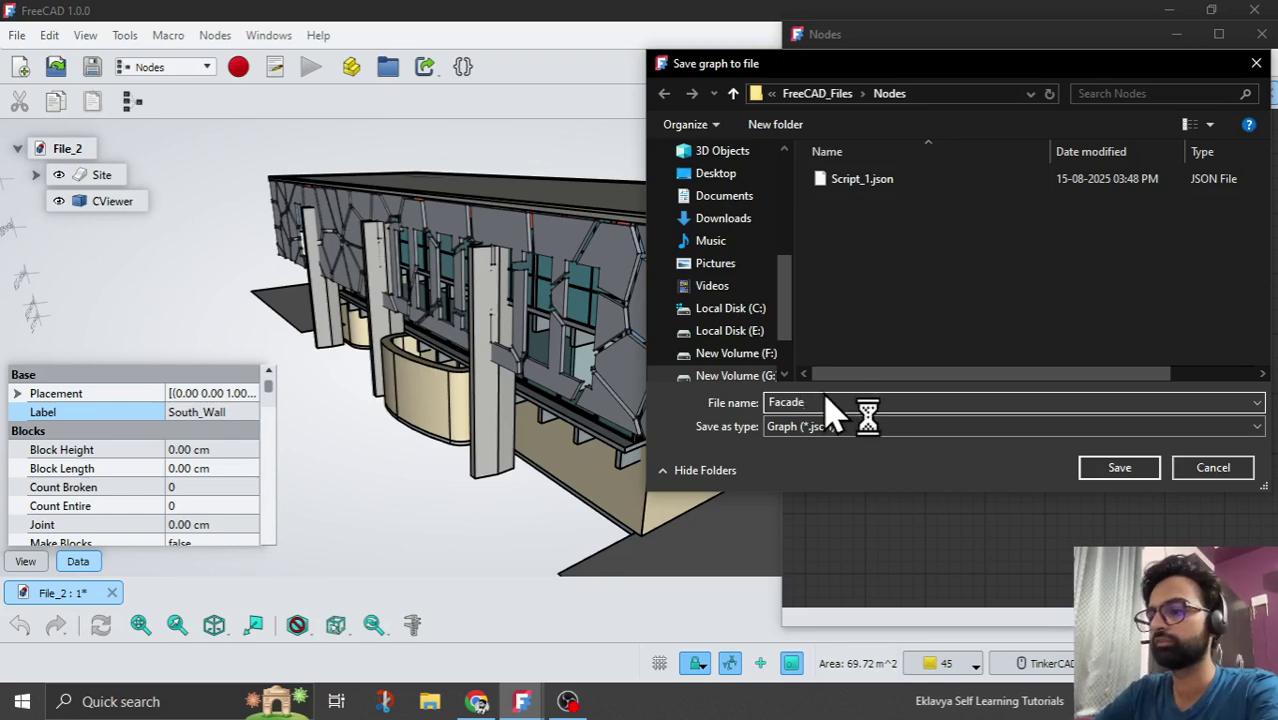
{"action": "type", "text": "_Script"}
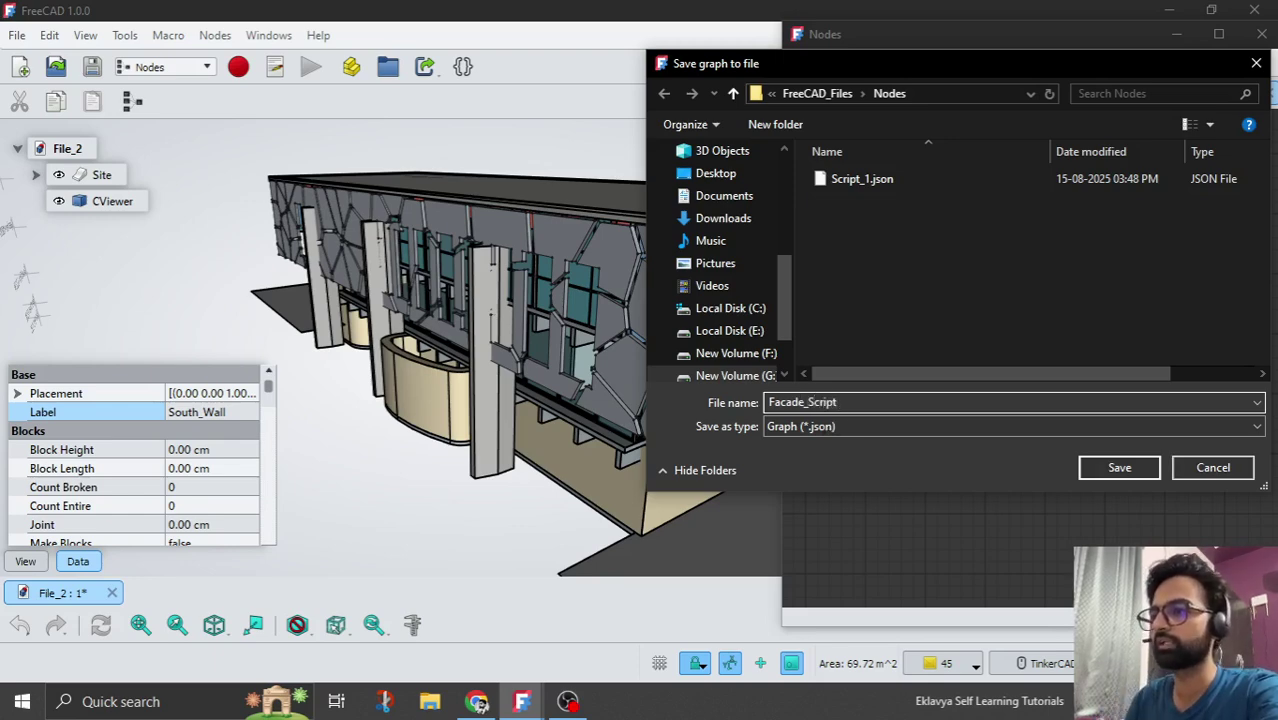
{"action": "left_click", "coordinate": [1118, 467]}
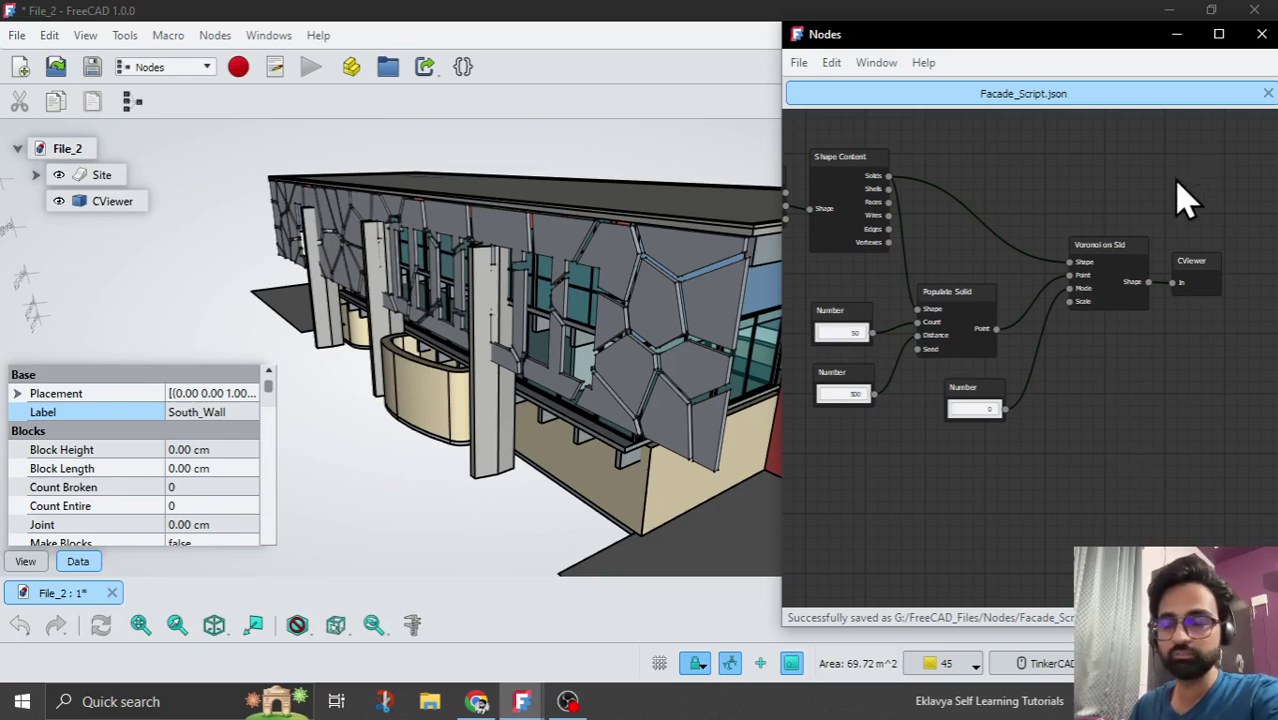
{"action": "left_click", "coordinate": [140, 202]}
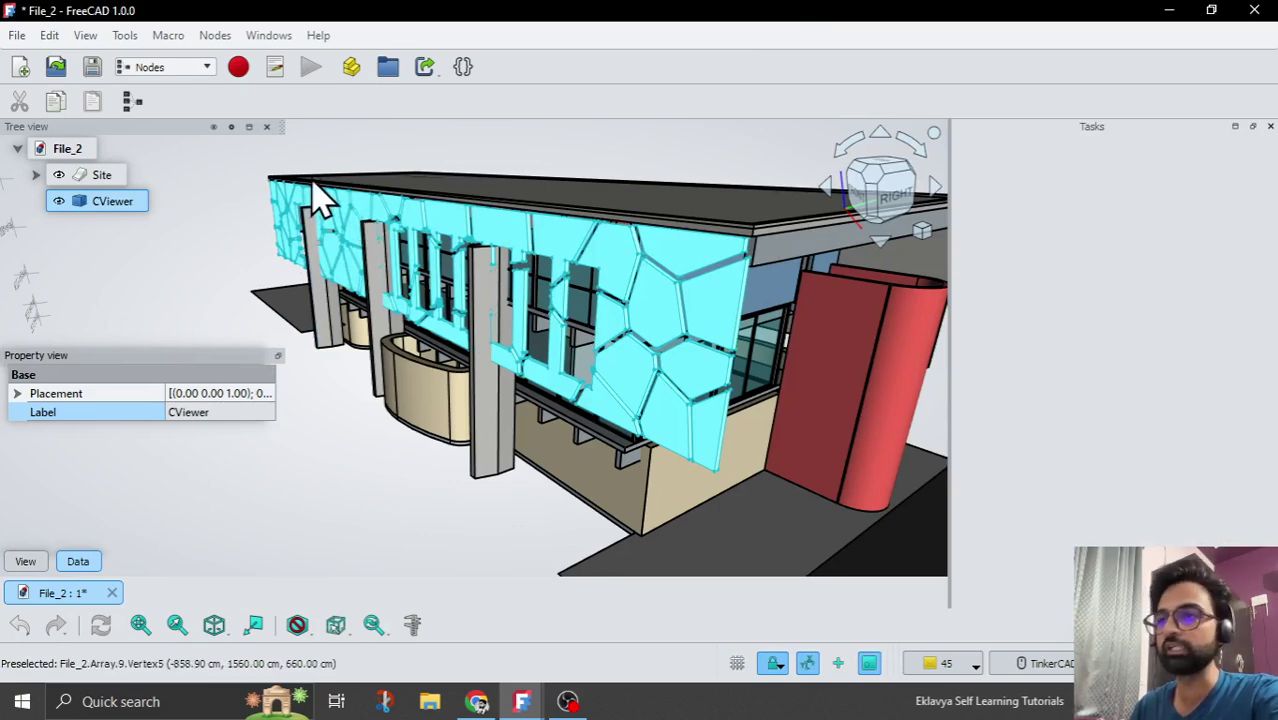
- Switch to the BIM workbench and make a simple copy of CViewer, producing CViewer001
{"action": "left_click", "coordinate": [180, 66]}
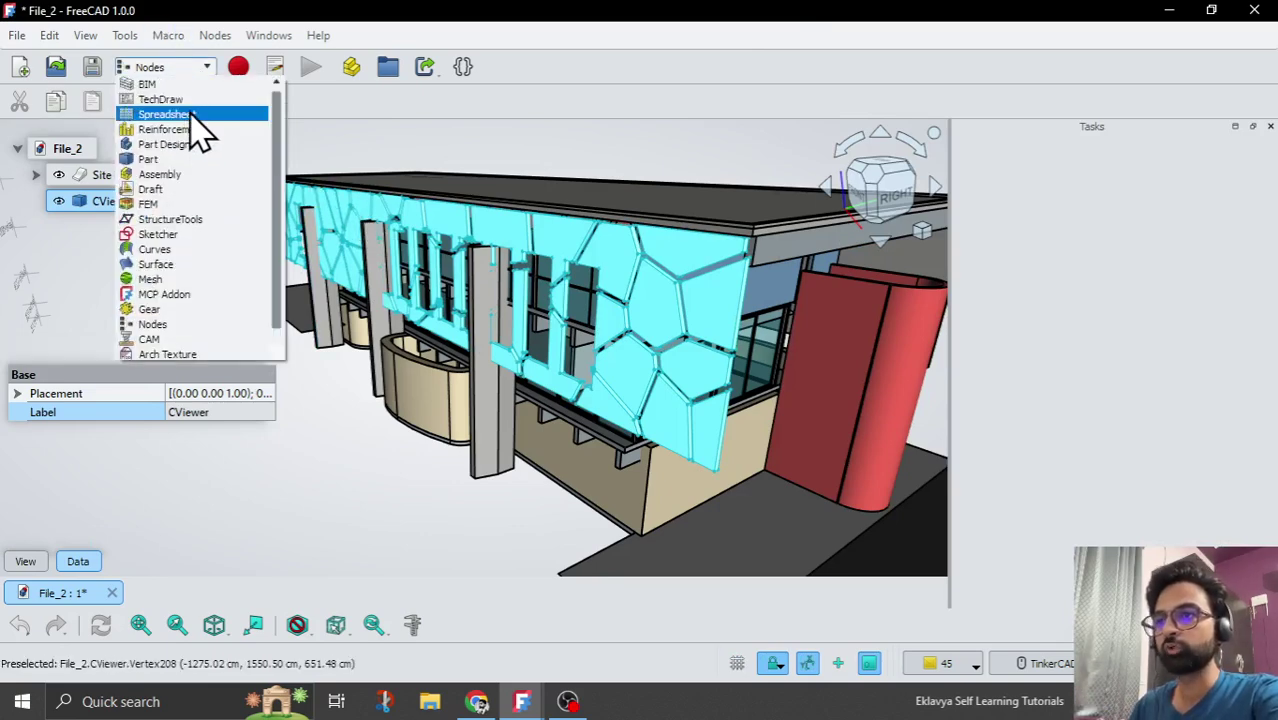
{"action": "left_click", "coordinate": [175, 112]}
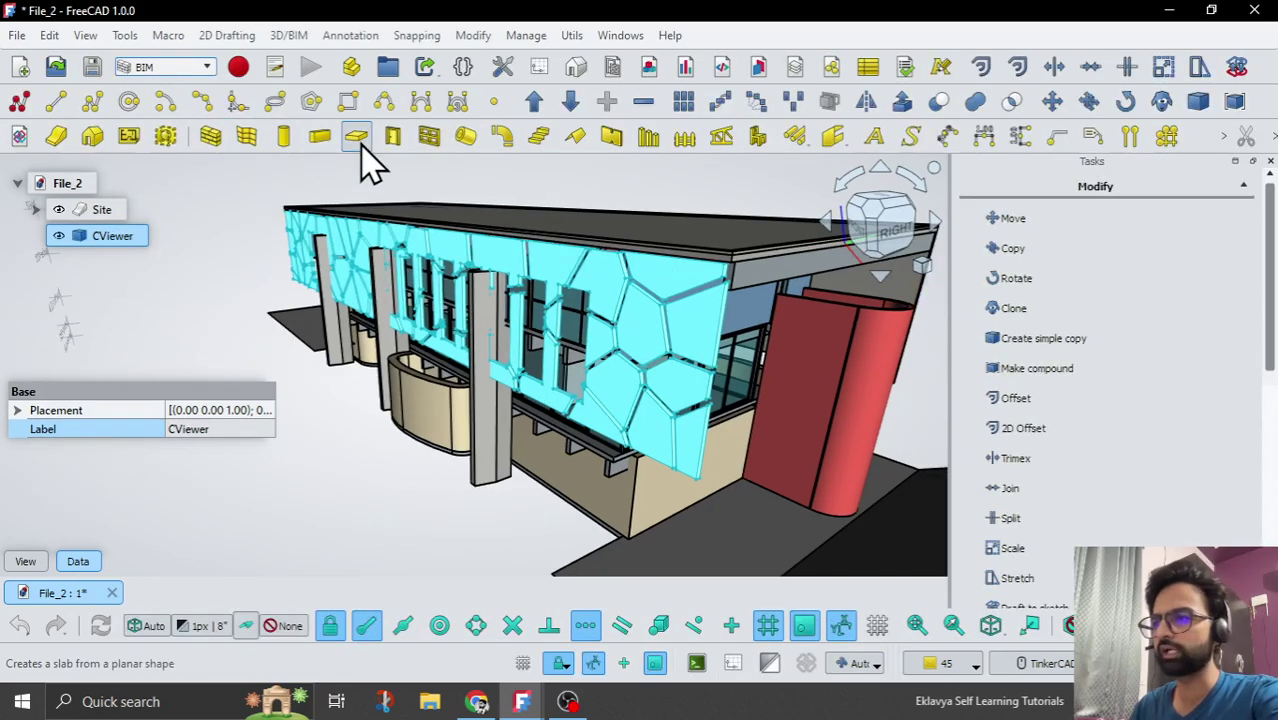
{"action": "left_click", "coordinate": [150, 215]}
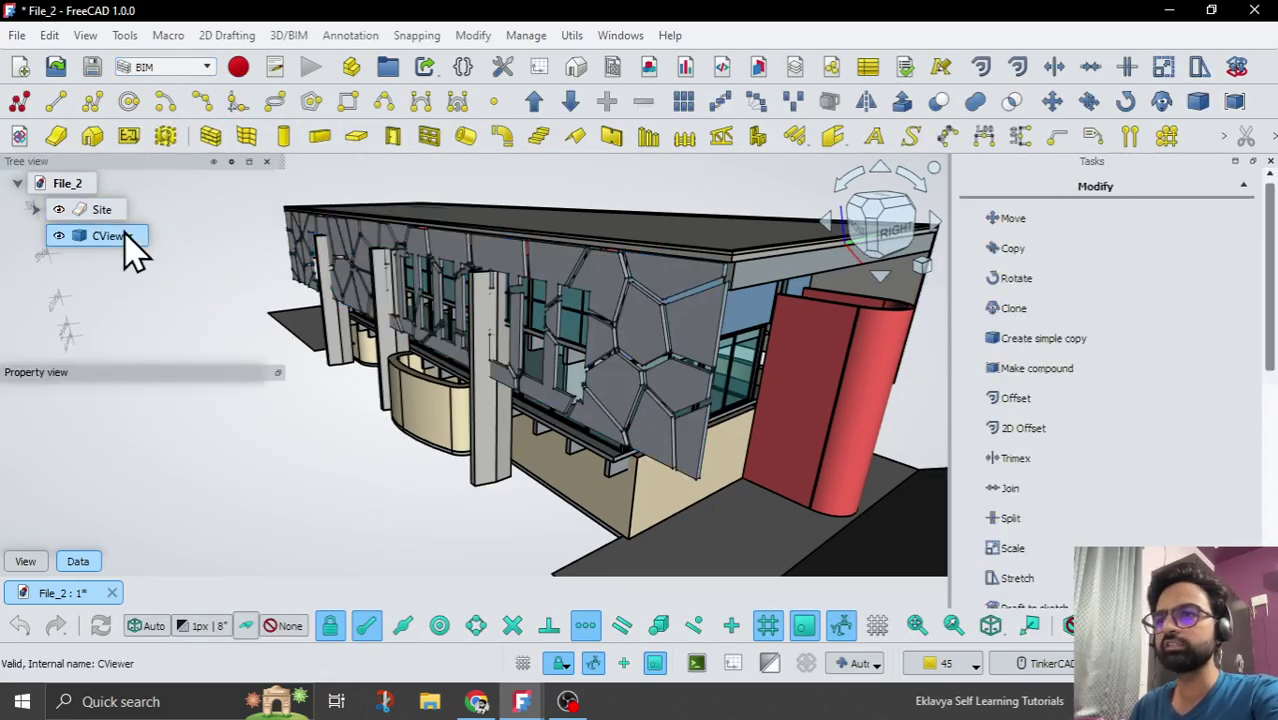
{"action": "left_click", "coordinate": [112, 235]}
{"action": "left_click", "coordinate": [474, 38]}
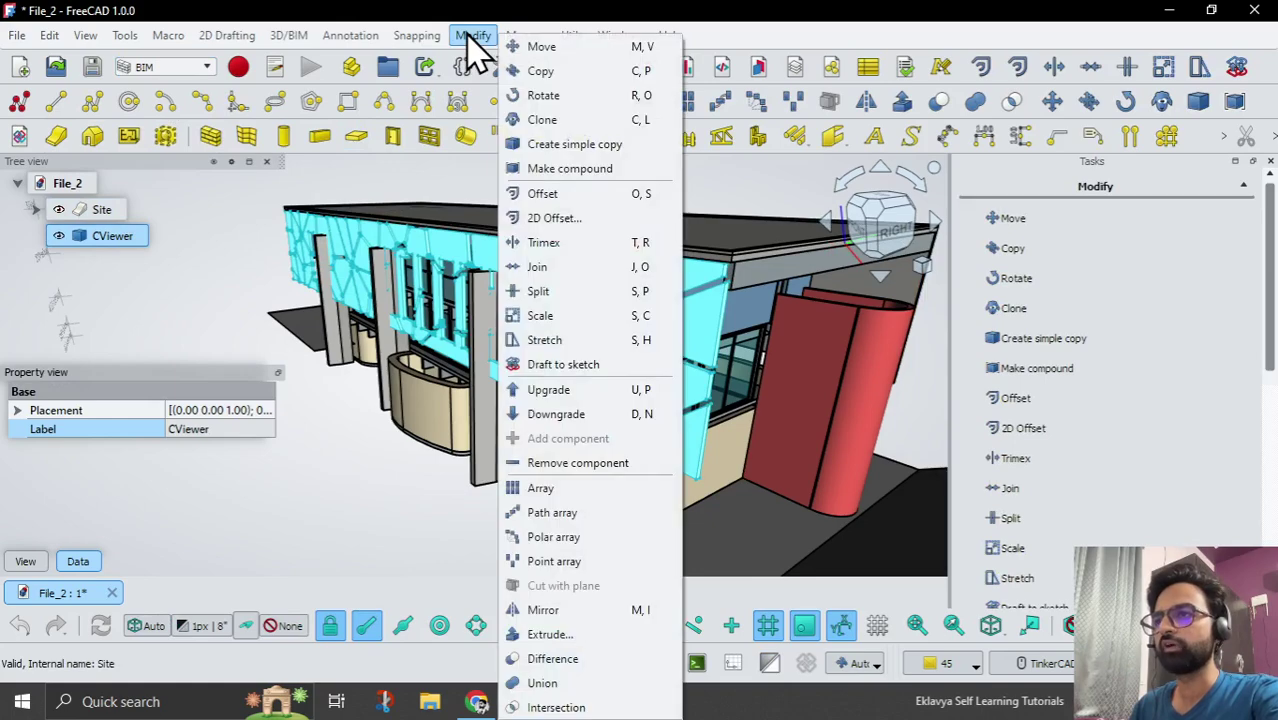
{"action": "left_click", "coordinate": [575, 144]}
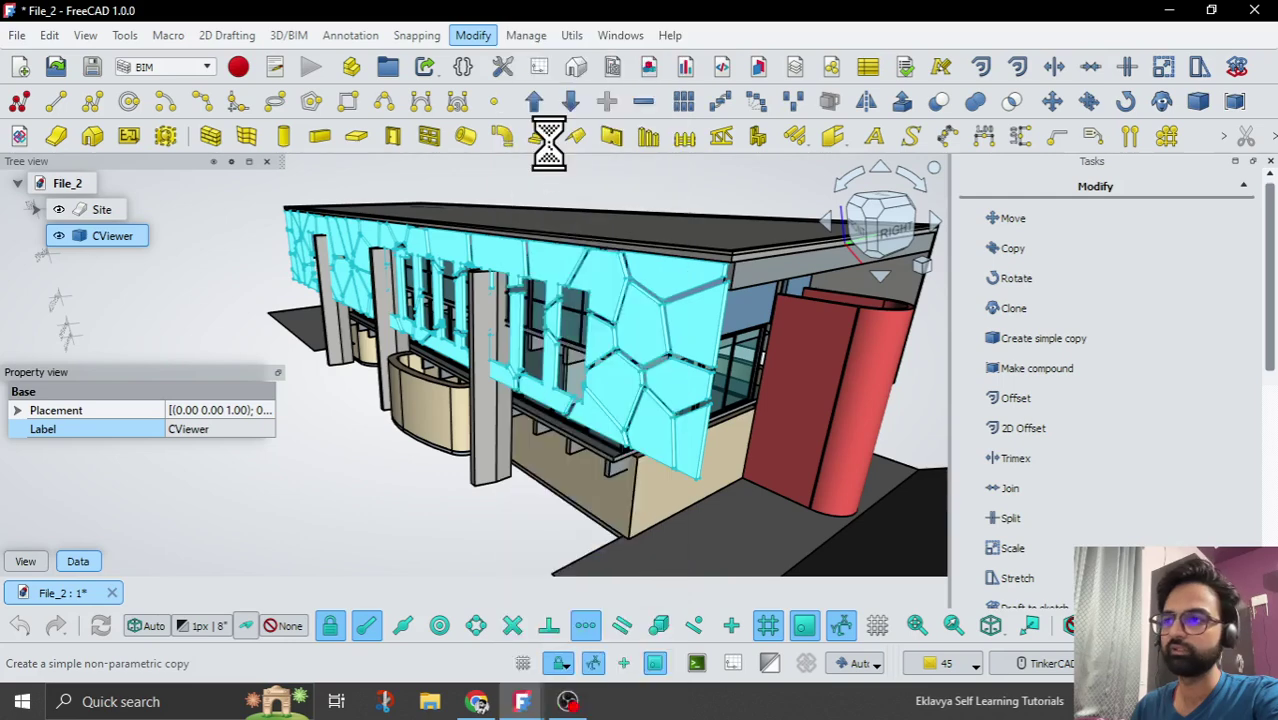
- Close the Nodes window so only CViewer001 remains, then orbit to a frontal view
{"action": "left_click", "coordinate": [140, 262]}
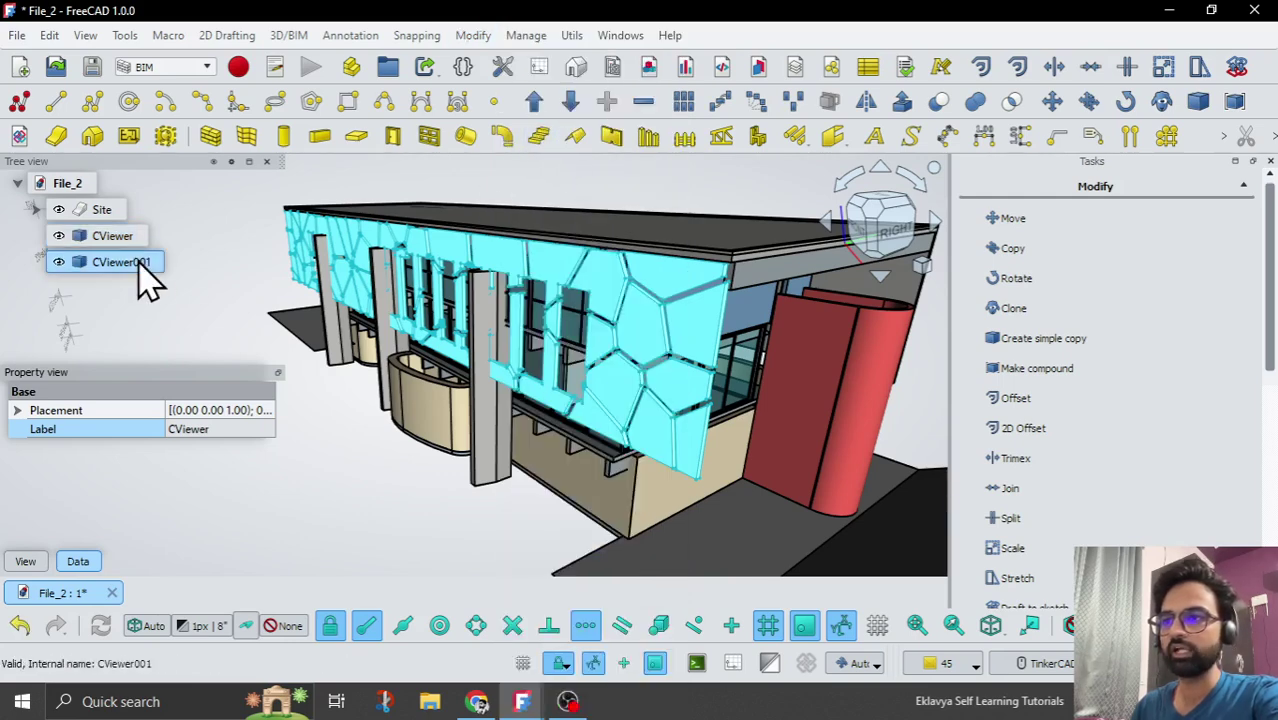
{"action": "left_click", "coordinate": [388, 465]}
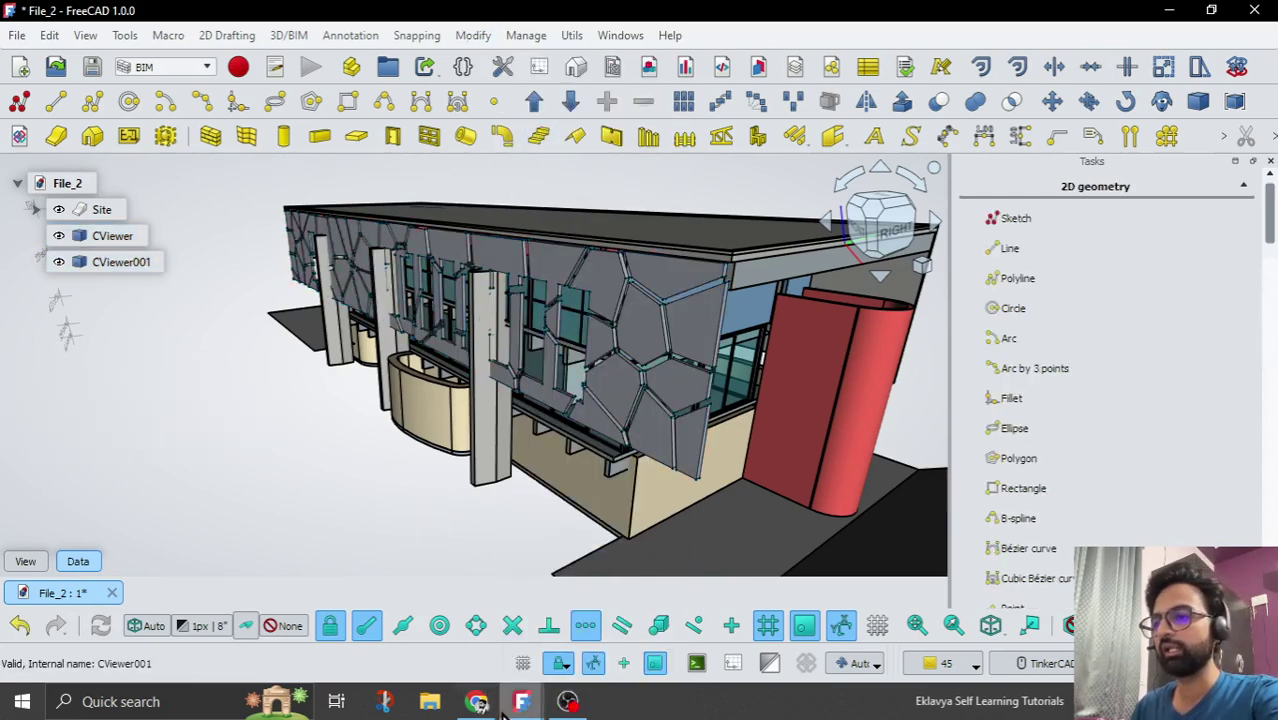
{"action": "mouse_move", "coordinate": [522, 701]}
{"action": "left_click", "coordinate": [622, 655]}
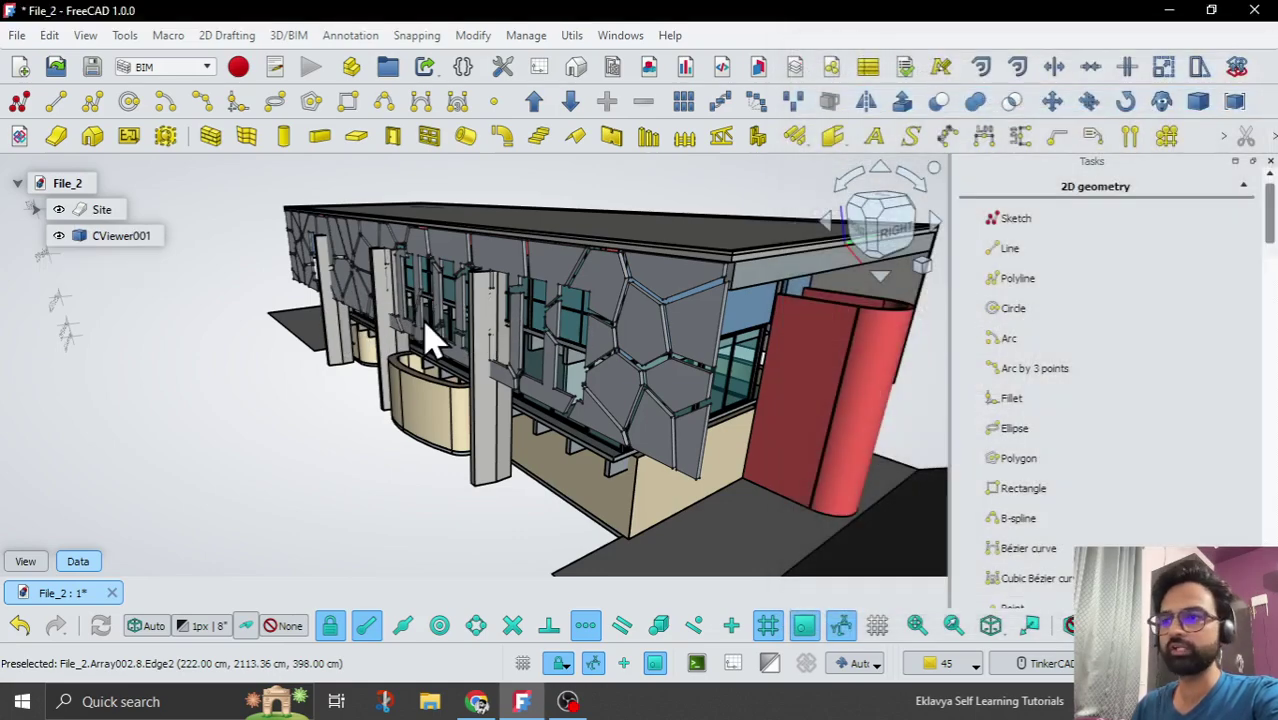
{"action": "middle_click_drag", "start_coordinate": [471, 294], "coordinate": [425, 368]}
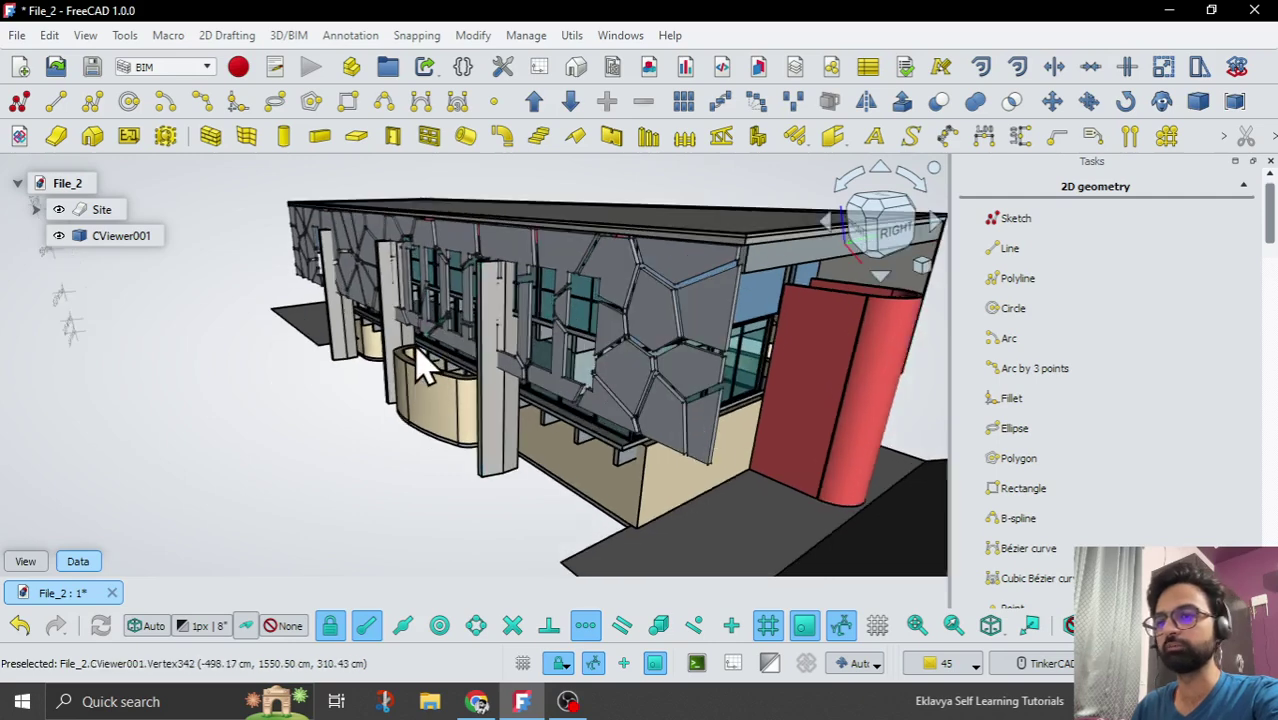
- Relabel CViewer001 as 'Facade'
{"action": "left_click", "coordinate": [95, 237]}
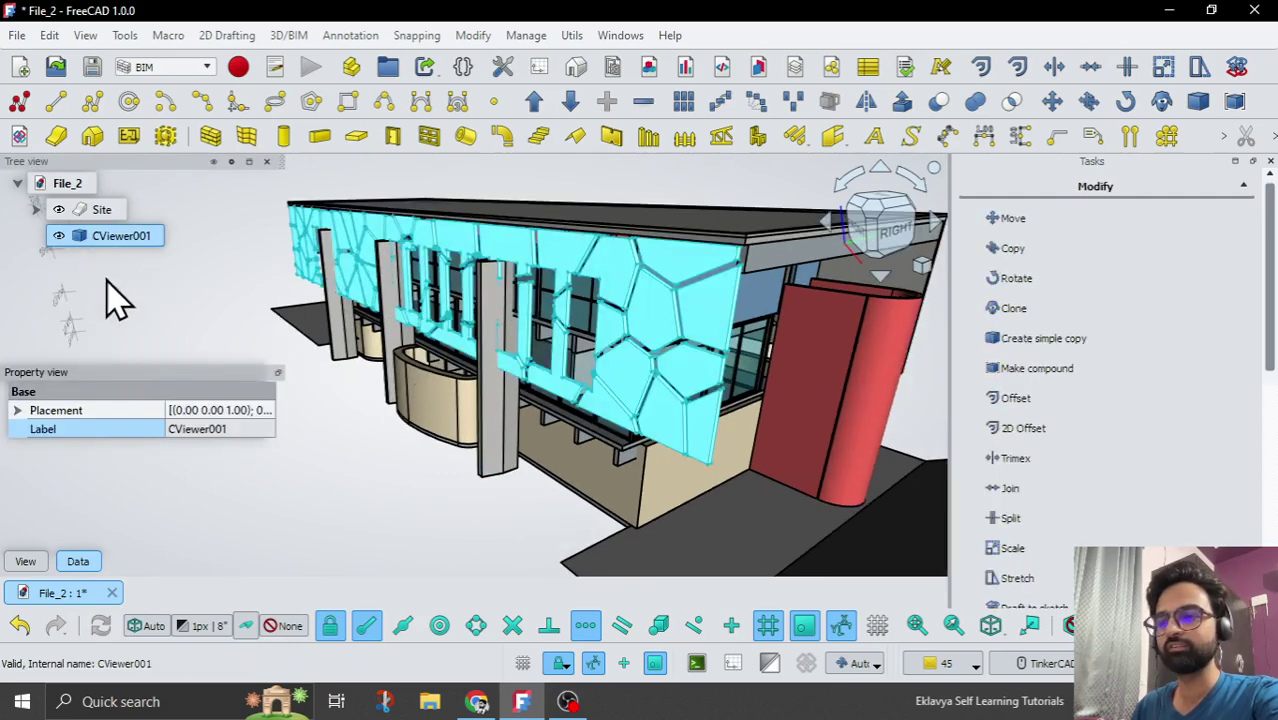
{"action": "left_click", "coordinate": [239, 428]}
{"action": "type", "text": "Facade"}
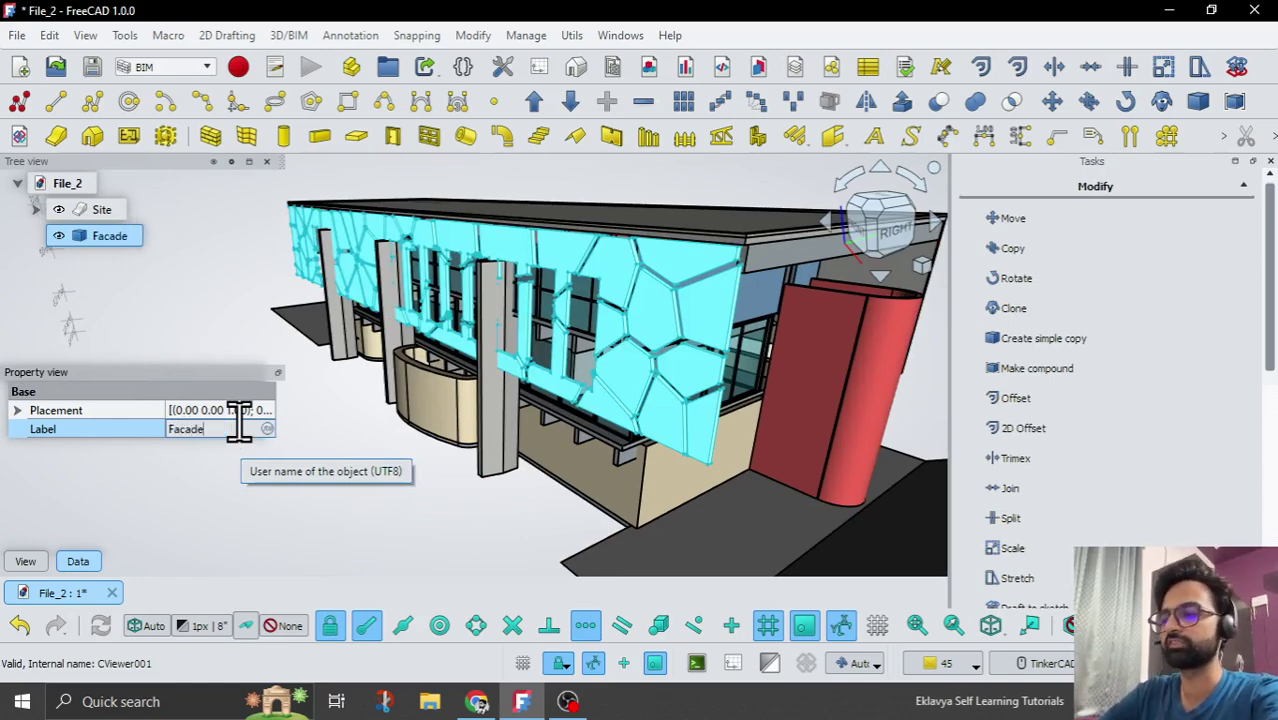
{"action": "key", "text": "Return"}
- Apply Random color to Facade, turning its Voronoi panels maroon
{"action": "left_click", "coordinate": [395, 495]}
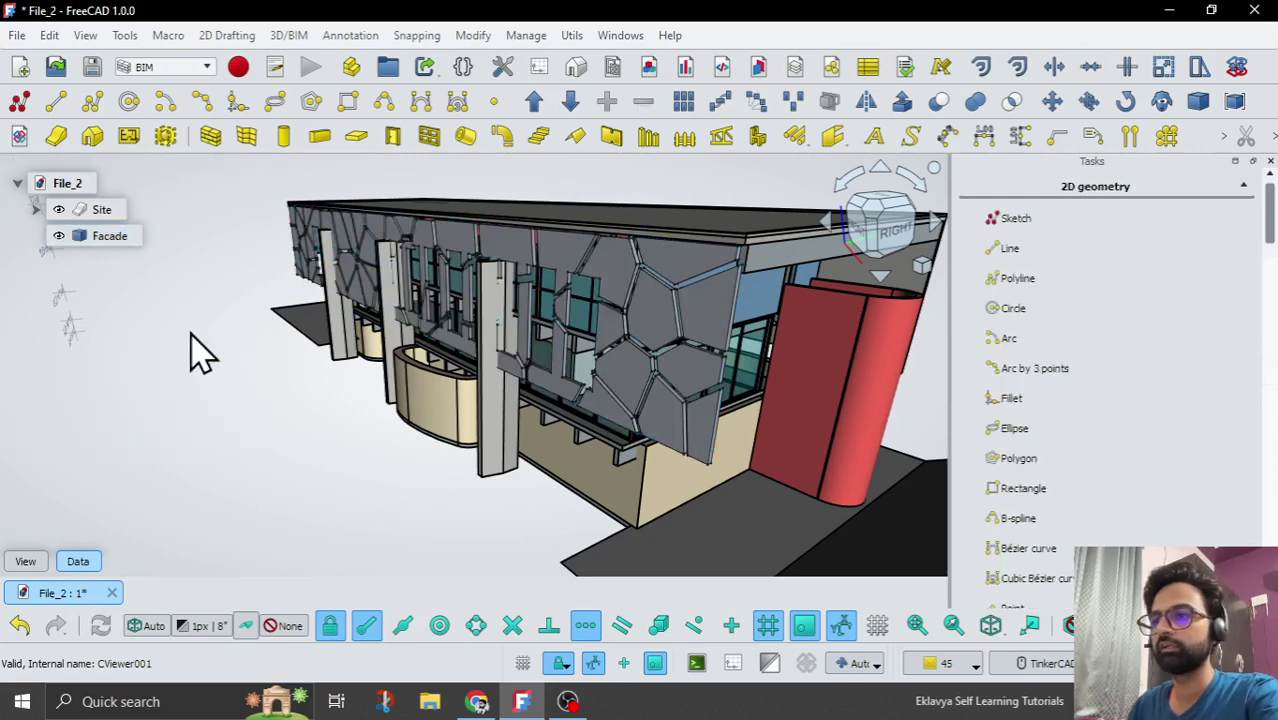
{"action": "left_click", "coordinate": [88, 236]}
{"action": "right_click", "coordinate": [88, 238]}
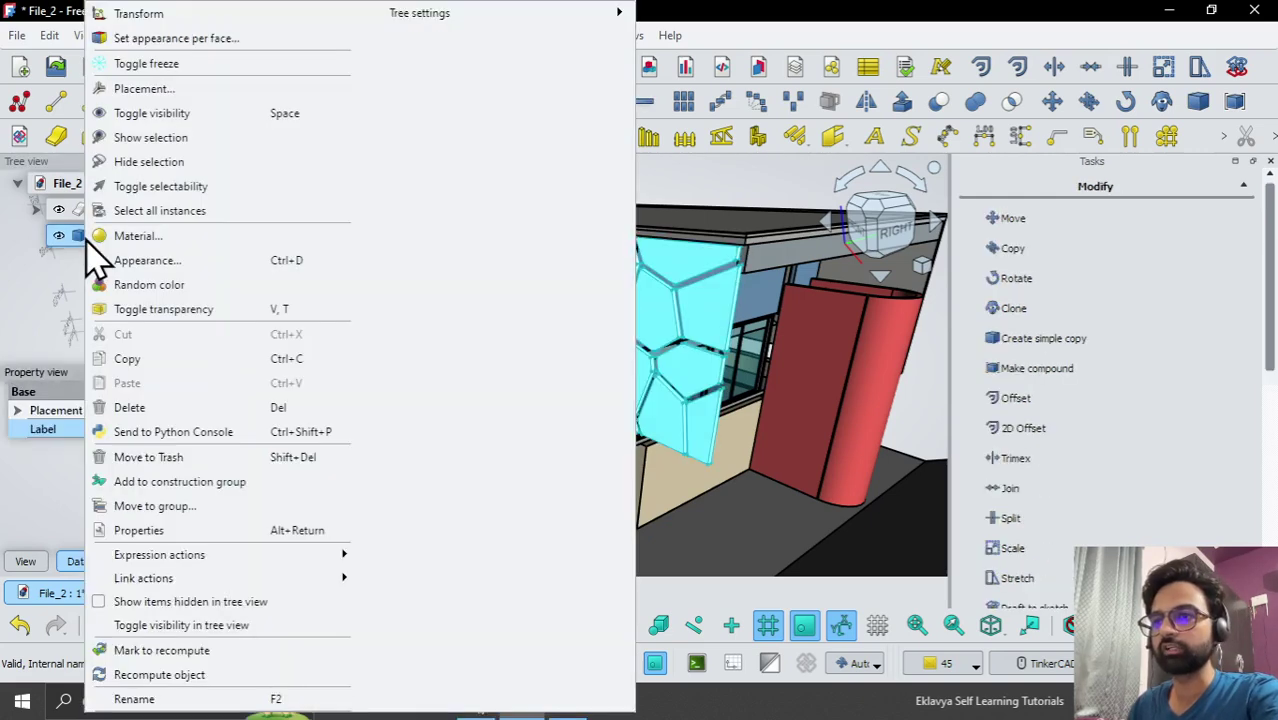
{"action": "left_click", "coordinate": [150, 309]}
{"action": "left_click", "coordinate": [403, 468]}
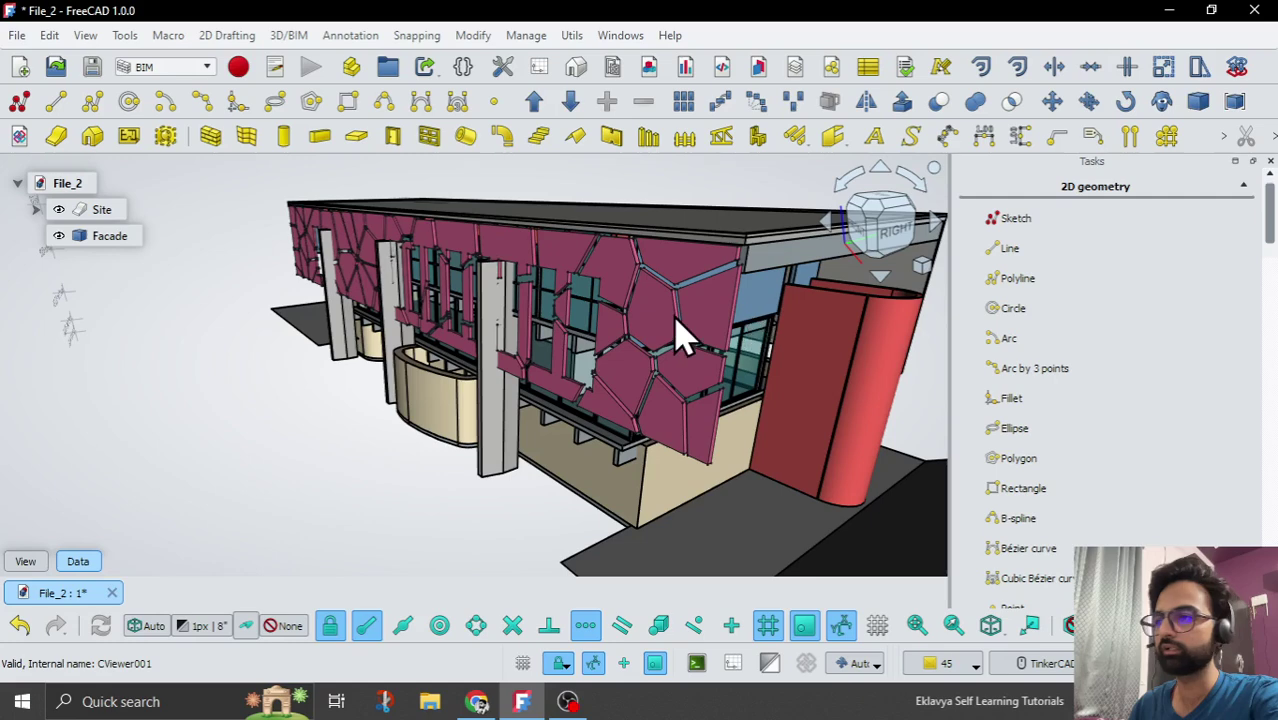
{"action": "scroll", "coordinate": [676, 334], "scroll_direction": "down", "scroll_amount": 5}
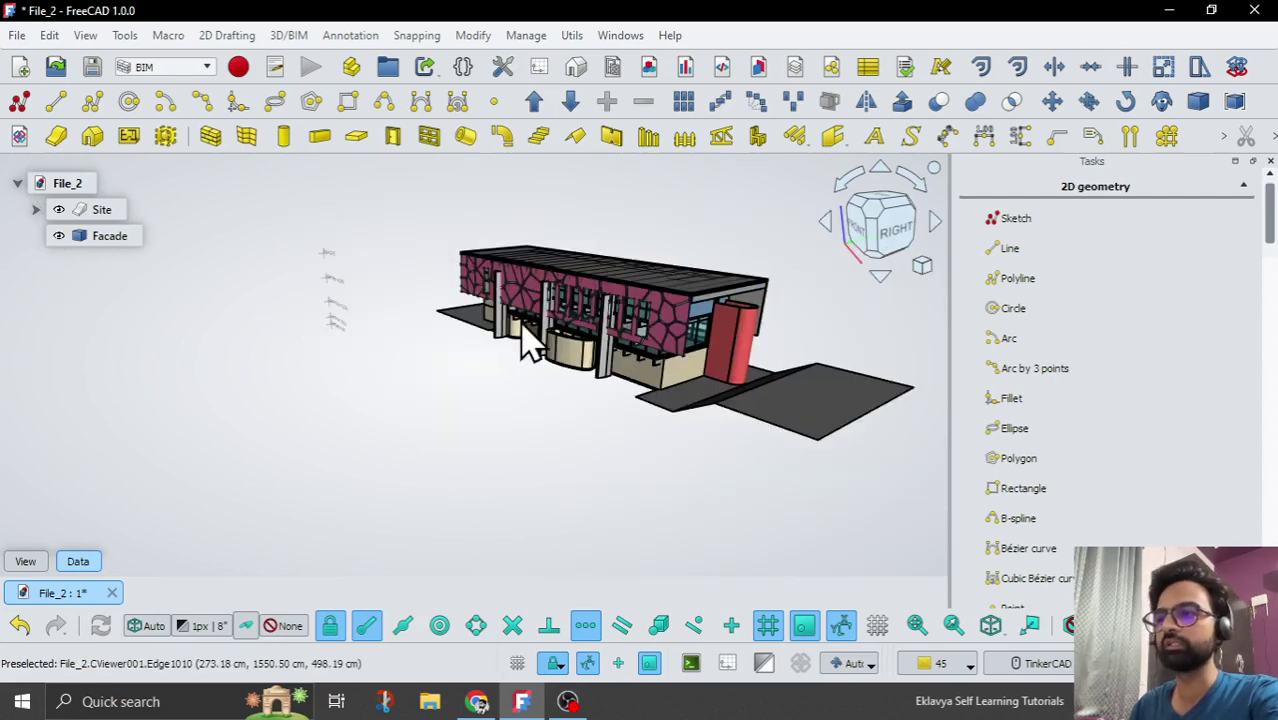
{"action": "scroll", "coordinate": [528, 342], "scroll_direction": "up", "scroll_amount": 5}
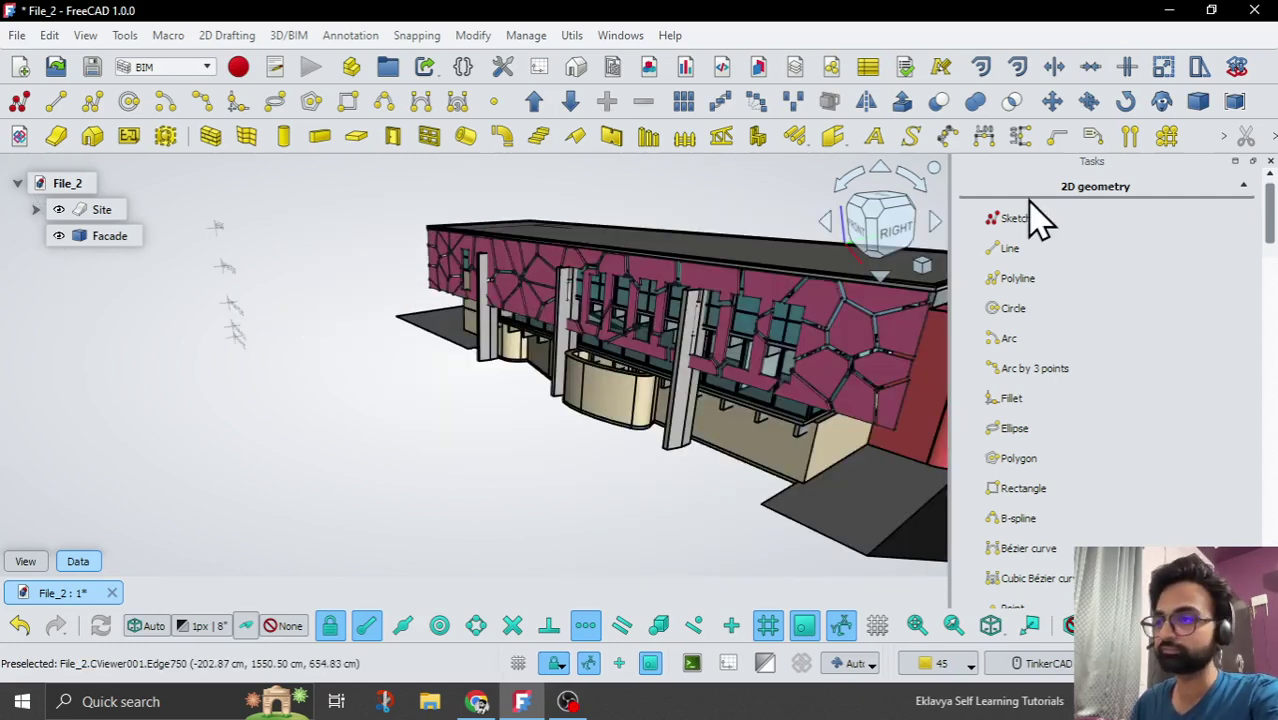
{"action": "scroll", "coordinate": [508, 354], "scroll_direction": "up", "scroll_amount": 3}
{"action": "middle_click_drag", "start_coordinate": [508, 354], "coordinate": [620, 425]}
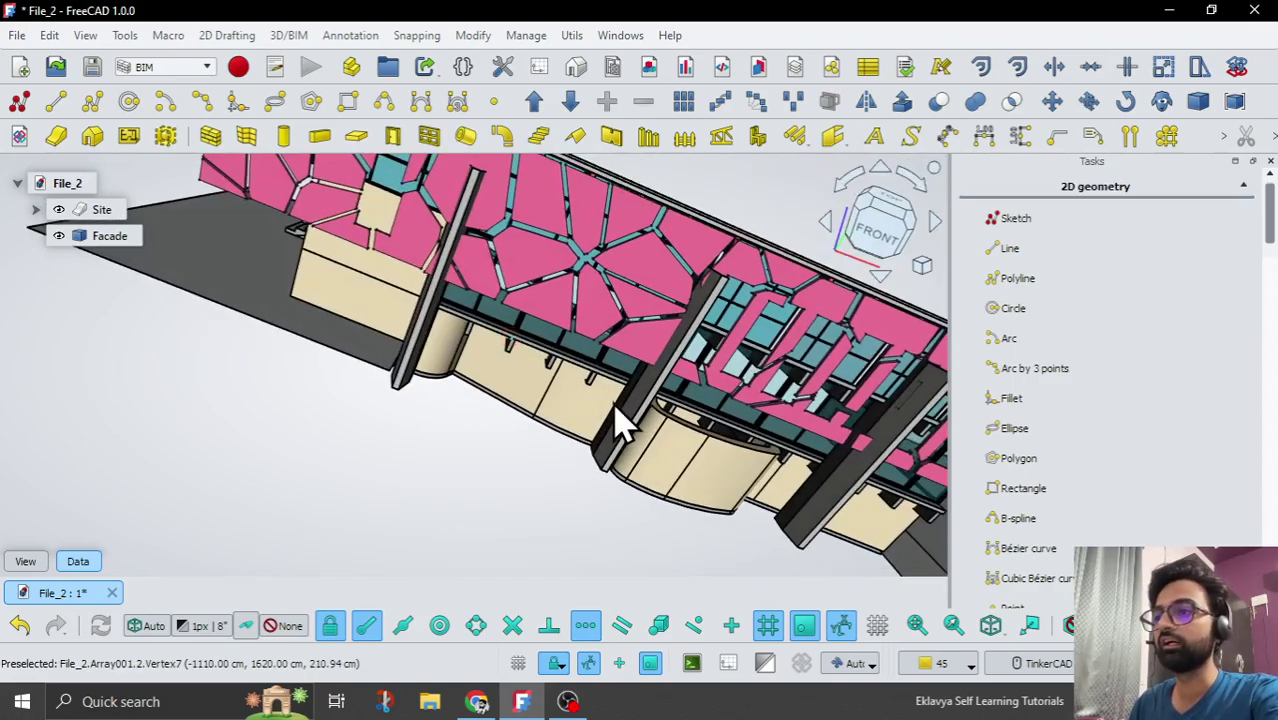
{"action": "scroll", "coordinate": [620, 425], "scroll_direction": "down", "scroll_amount": 3}
{"action": "middle_click_drag", "start_coordinate": [491, 485], "coordinate": [770, 185]}
{"action": "scroll", "coordinate": [487, 444], "scroll_direction": "up", "scroll_amount": 5}
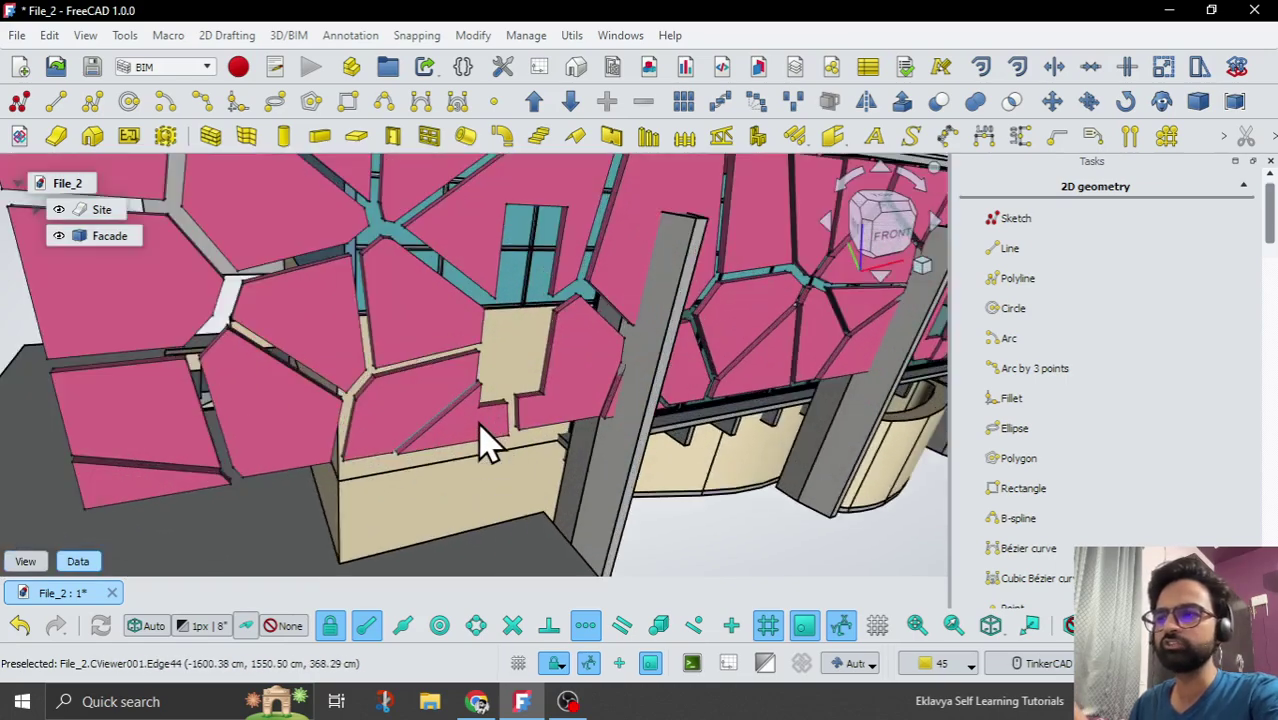
{"action": "scroll", "coordinate": [419, 394], "scroll_direction": "down", "scroll_amount": 3}
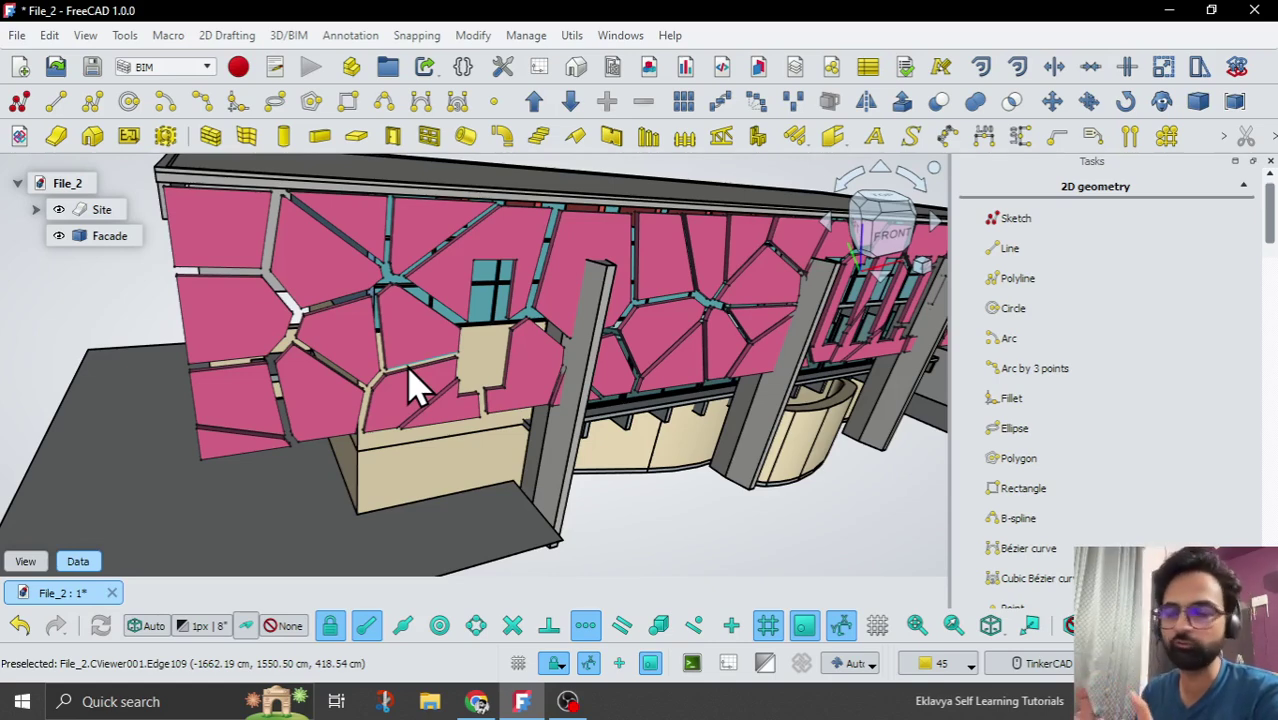
{"action": "middle_click_drag", "start_coordinate": [463, 405], "coordinate": [605, 251]}
{"action": "scroll", "coordinate": [790, 427], "scroll_direction": "up", "scroll_amount": 2}
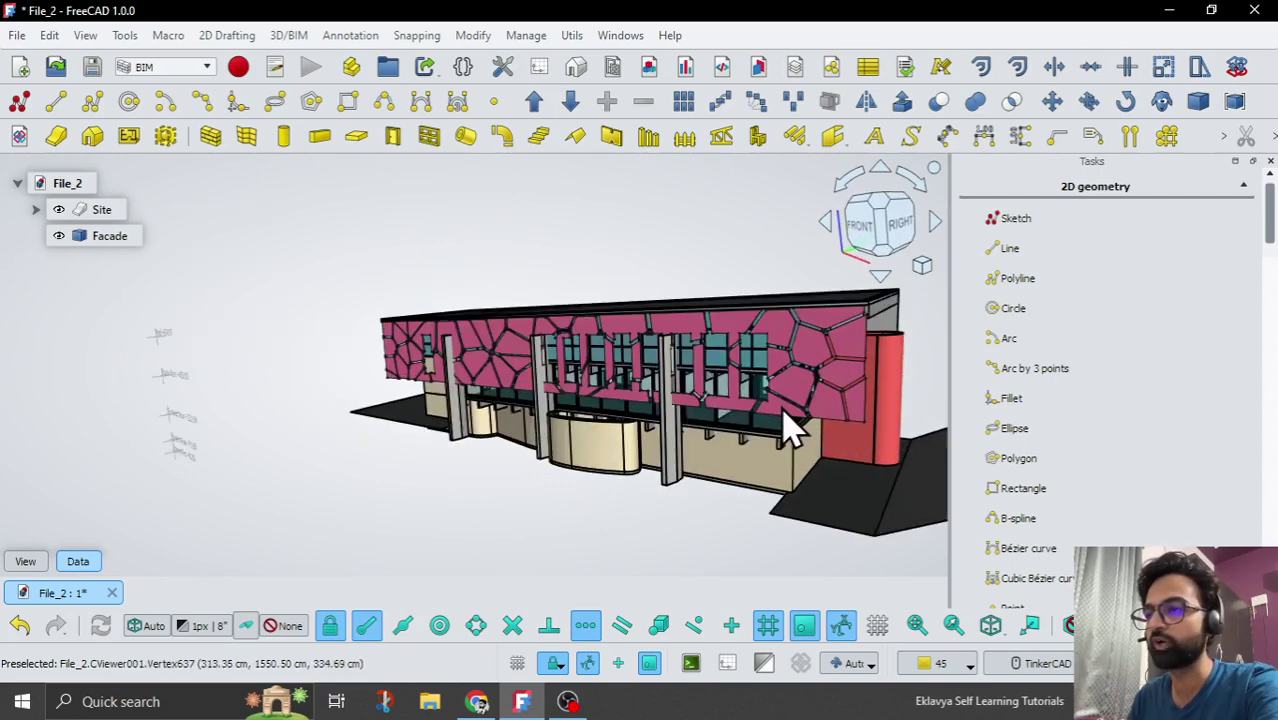
- Toggle the Facade's transparency from its context menu
{"action": "left_click", "coordinate": [92, 236]}
{"action": "right_click", "coordinate": [92, 240]}
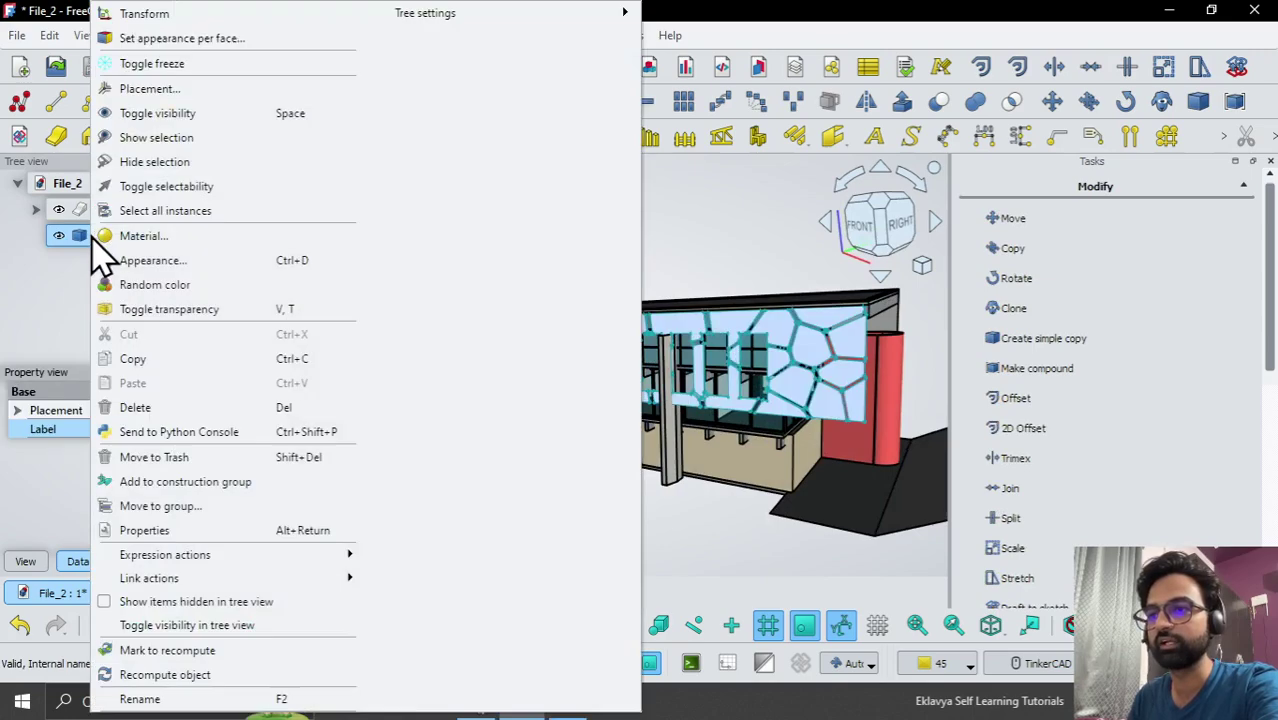
{"action": "left_click", "coordinate": [157, 309]}
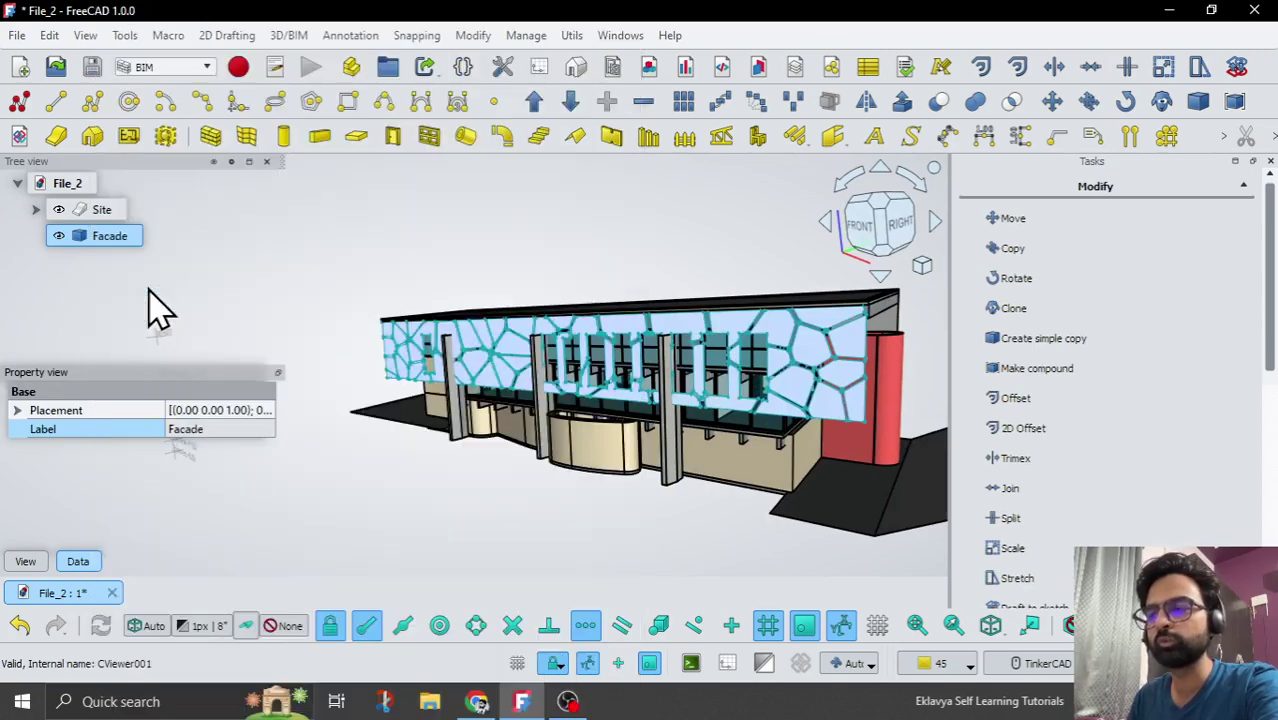
{"action": "left_click", "coordinate": [541, 258]}
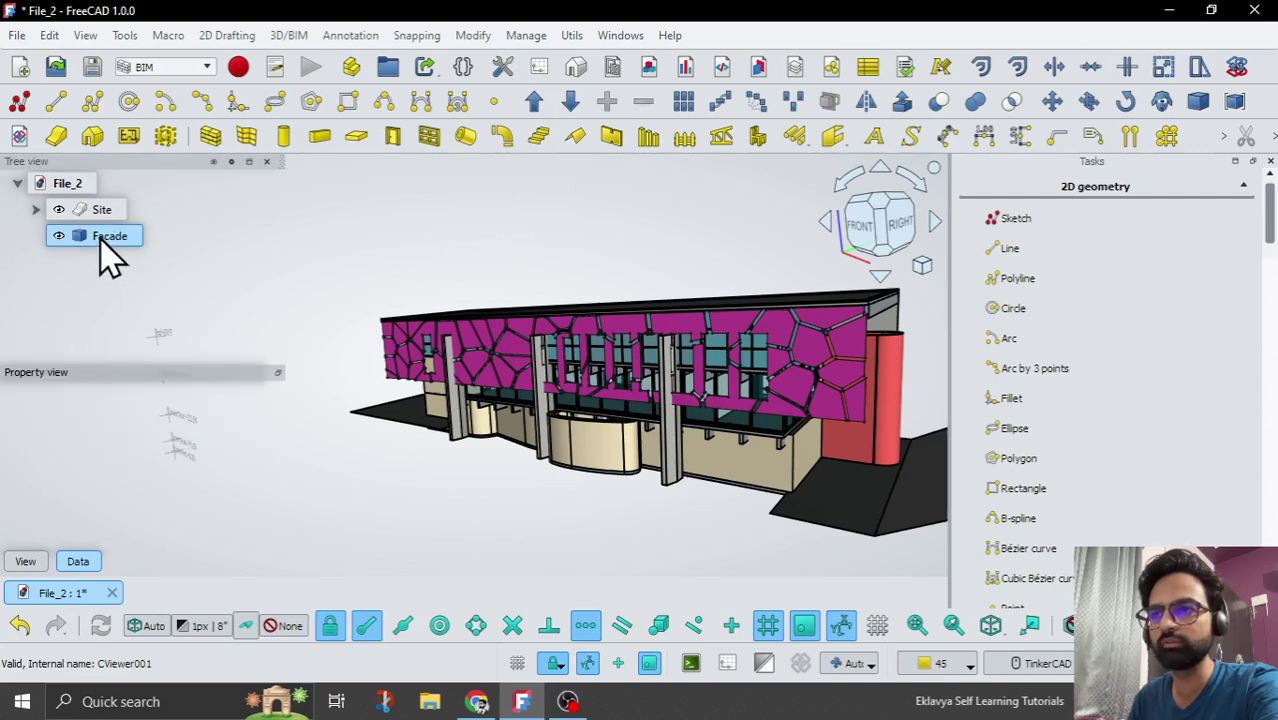
- Apply random colours to Facade repeatedly until its panels turn green
{"action": "left_click", "coordinate": [104, 240]}
{"action": "right_click", "coordinate": [102, 242]}
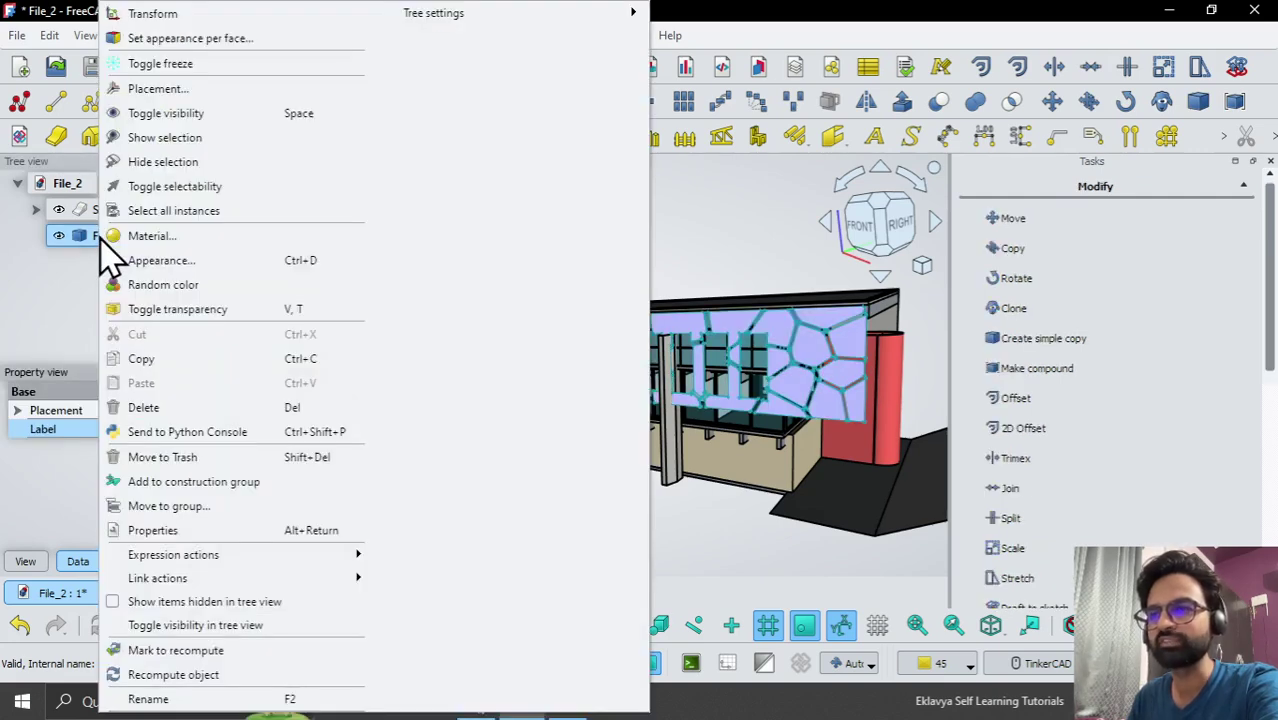
{"action": "left_click", "coordinate": [165, 284]}
{"action": "left_click", "coordinate": [525, 263]}
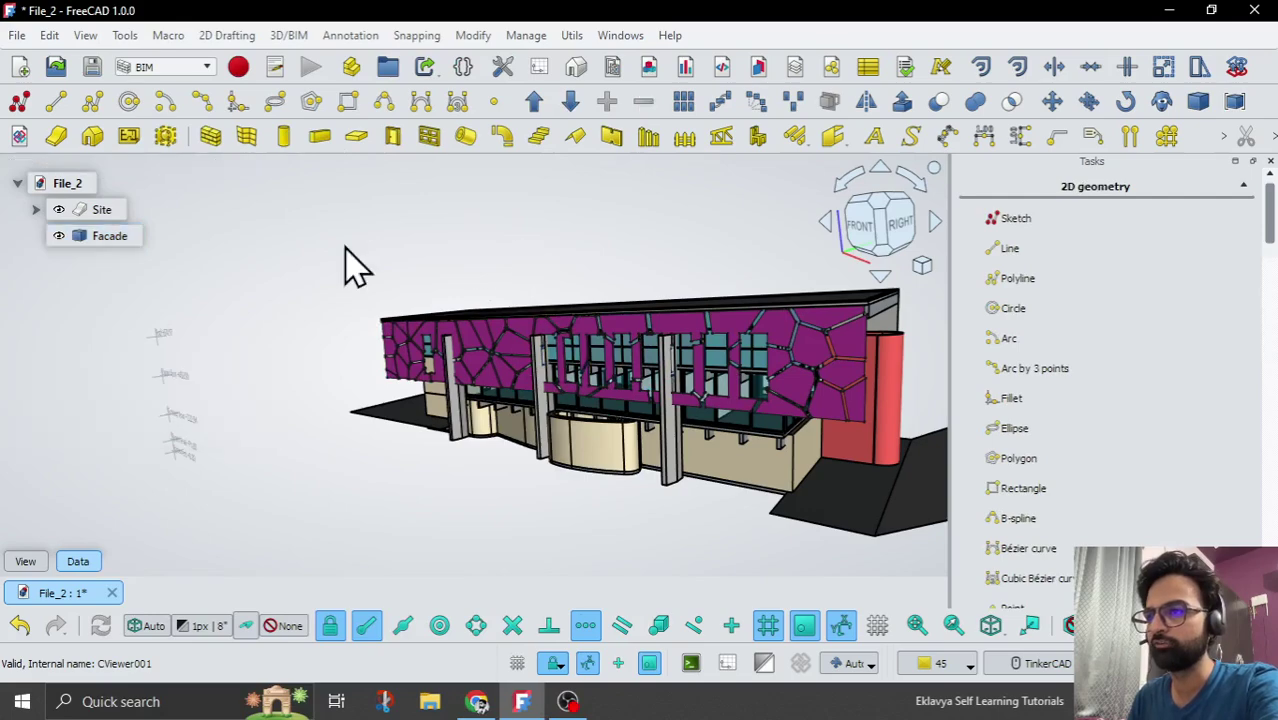
{"action": "left_click", "coordinate": [78, 237]}
{"action": "right_click", "coordinate": [80, 238]}
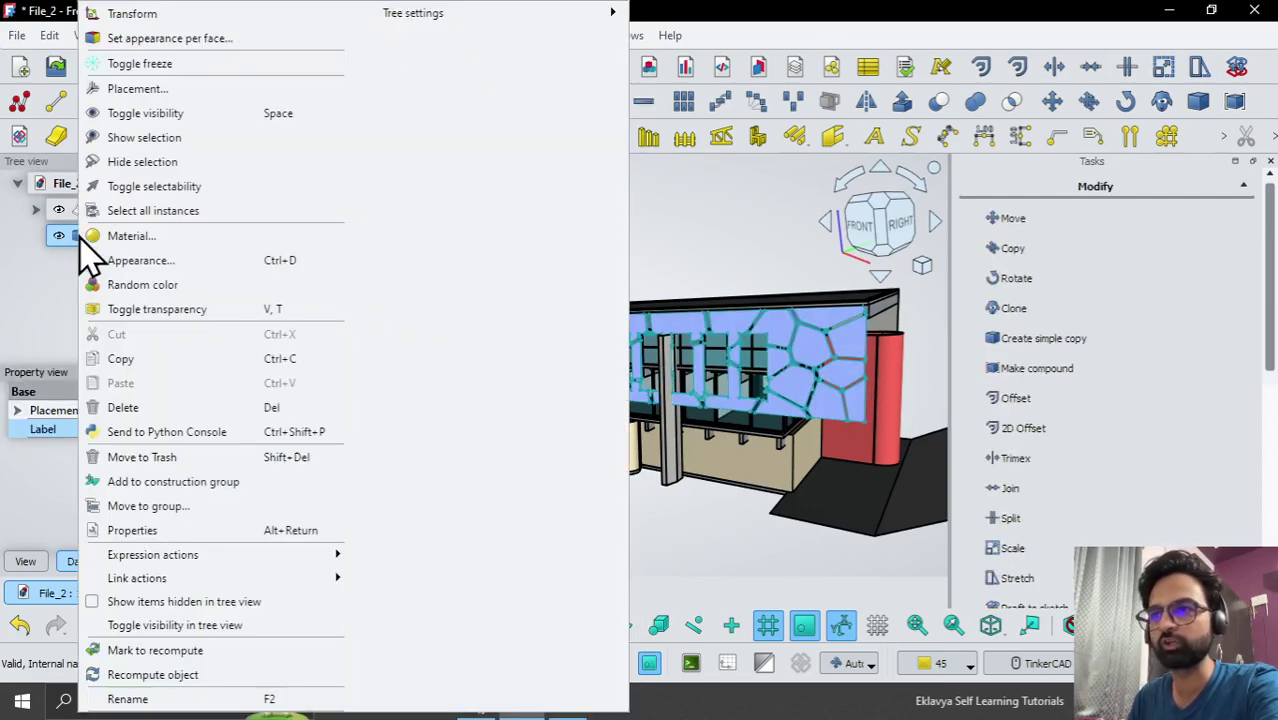
{"action": "left_click", "coordinate": [140, 284]}
{"action": "left_click", "coordinate": [650, 245]}
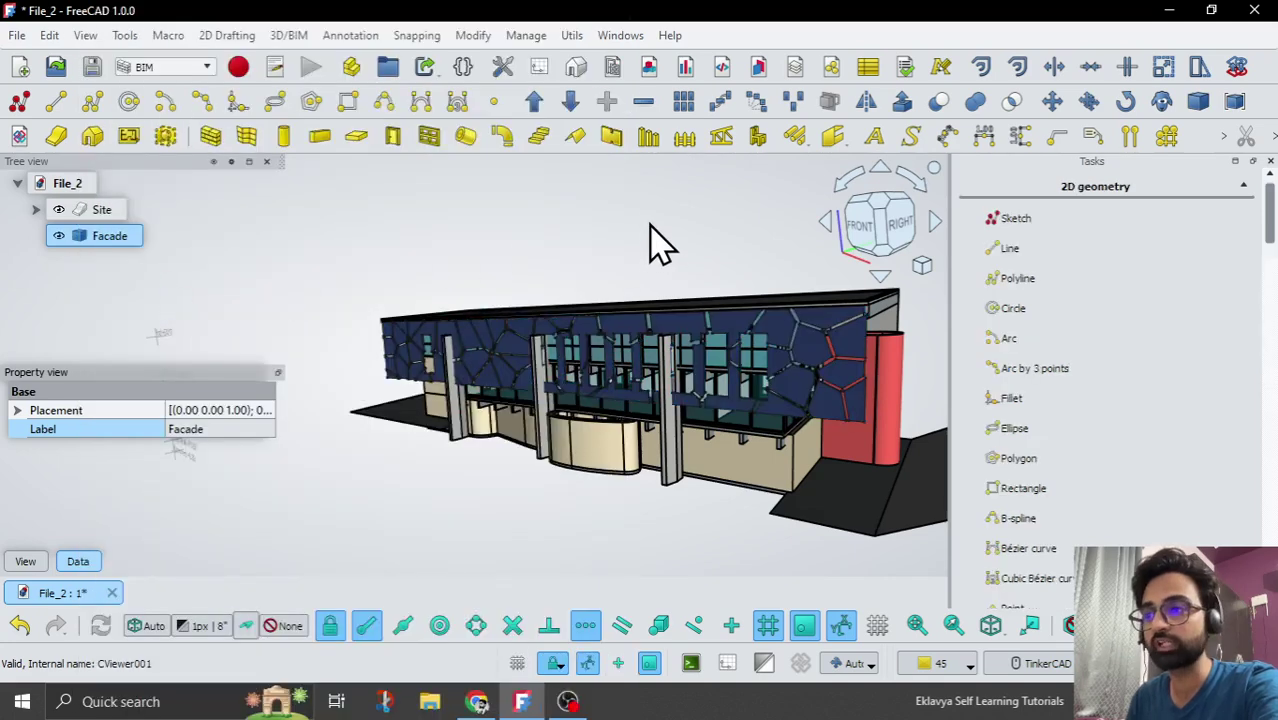
{"action": "left_click", "coordinate": [80, 240]}
{"action": "right_click", "coordinate": [81, 243]}
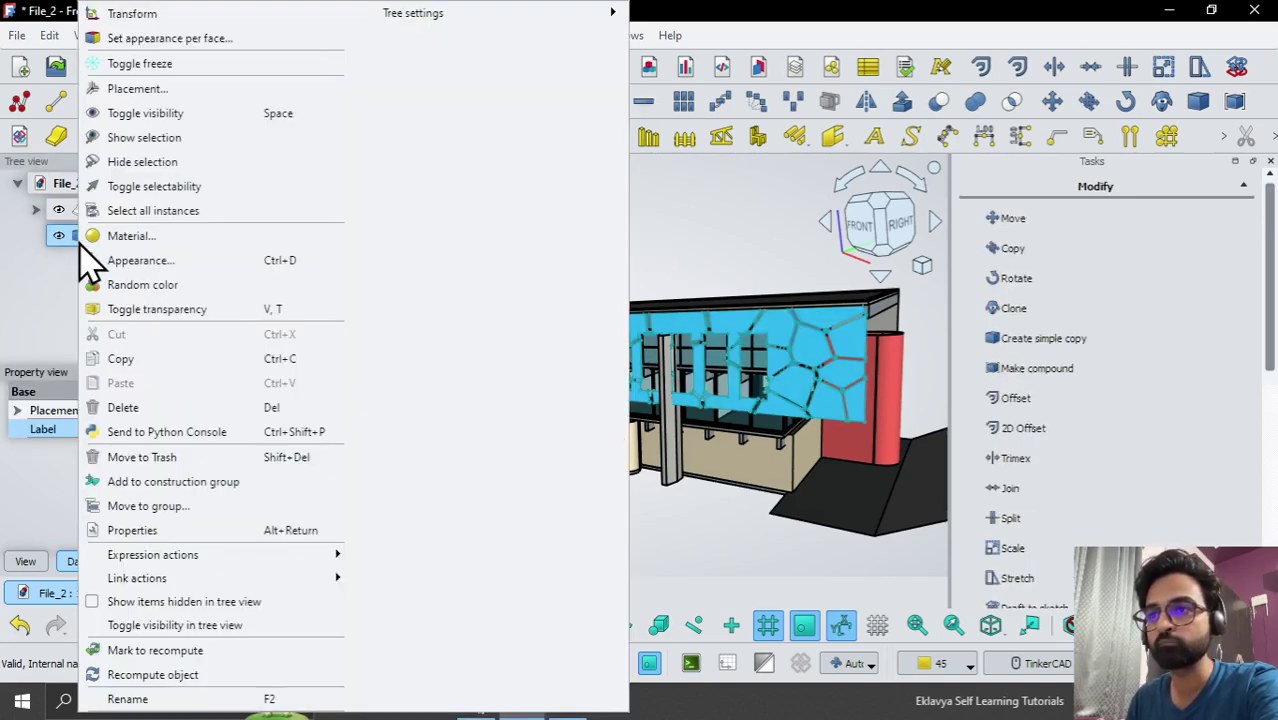
{"action": "left_click", "coordinate": [132, 286]}
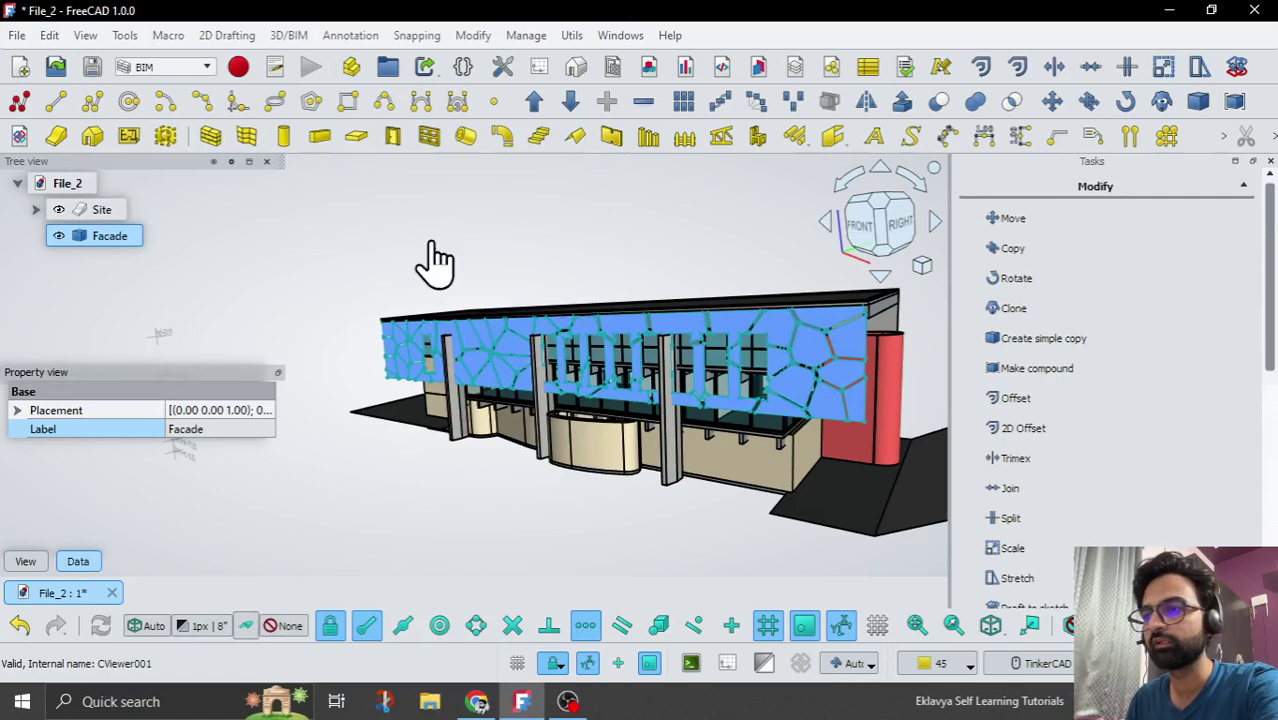
{"action": "left_click", "coordinate": [434, 262]}
{"action": "right_click", "coordinate": [74, 250]}
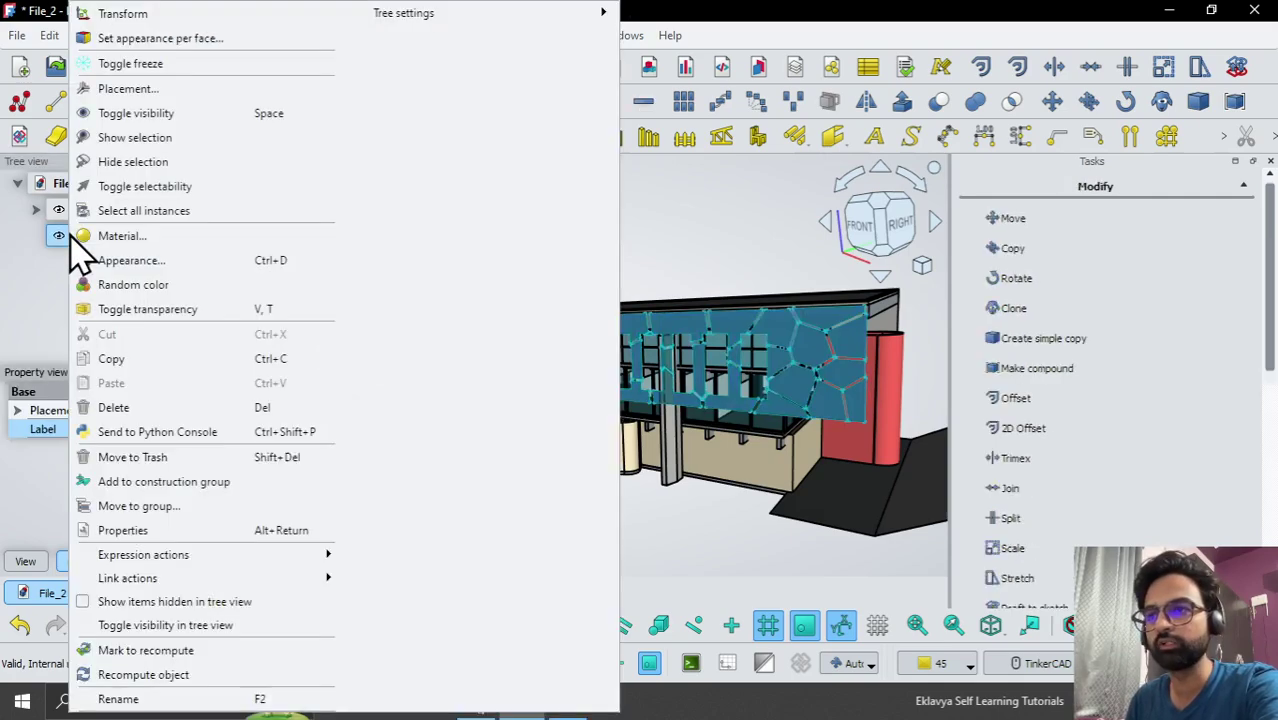
{"action": "left_click", "coordinate": [145, 288]}
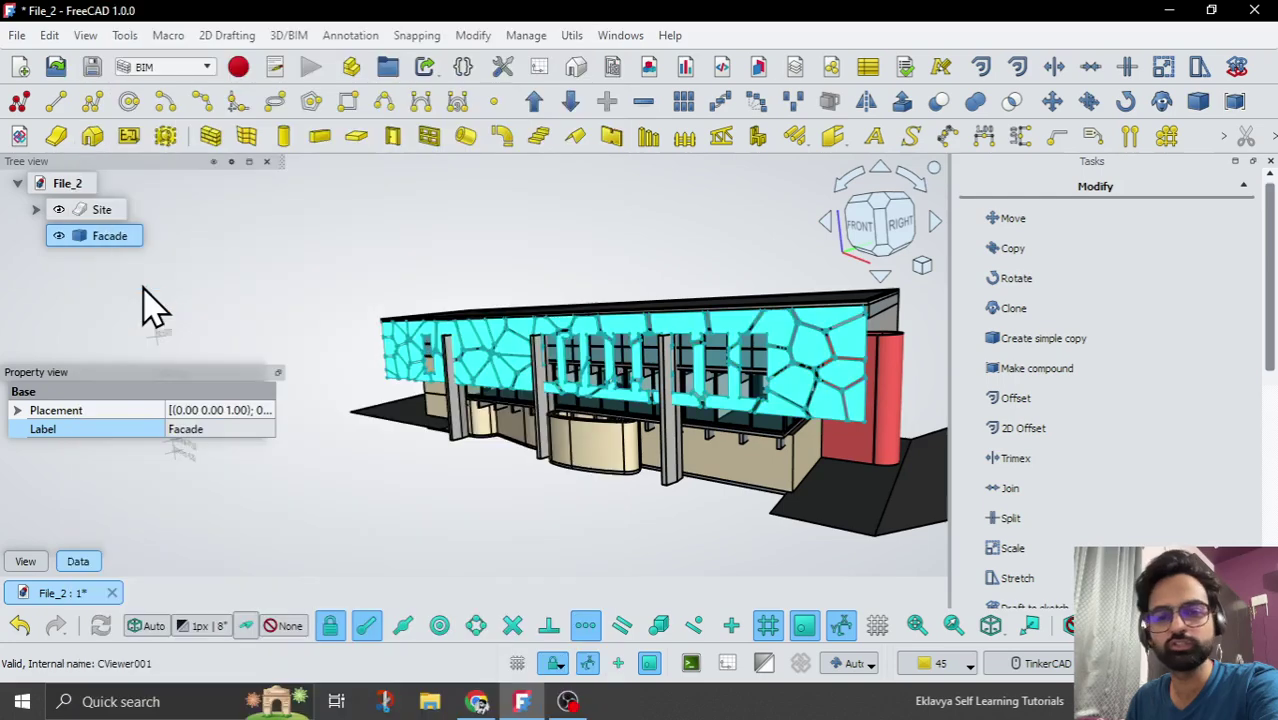
{"action": "left_click", "coordinate": [536, 245]}
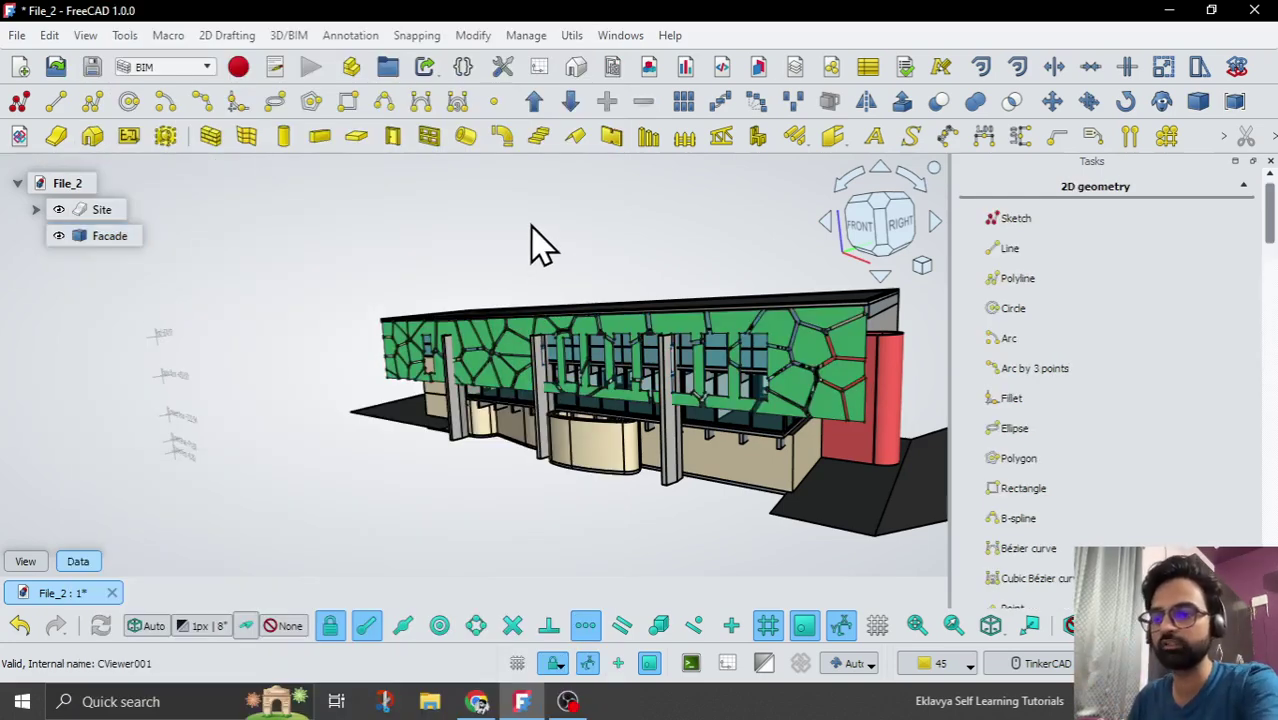
- Keep randomising Facade's colour through more shades, landing on green again
{"action": "left_click", "coordinate": [92, 240]}
{"action": "right_click", "coordinate": [92, 240]}
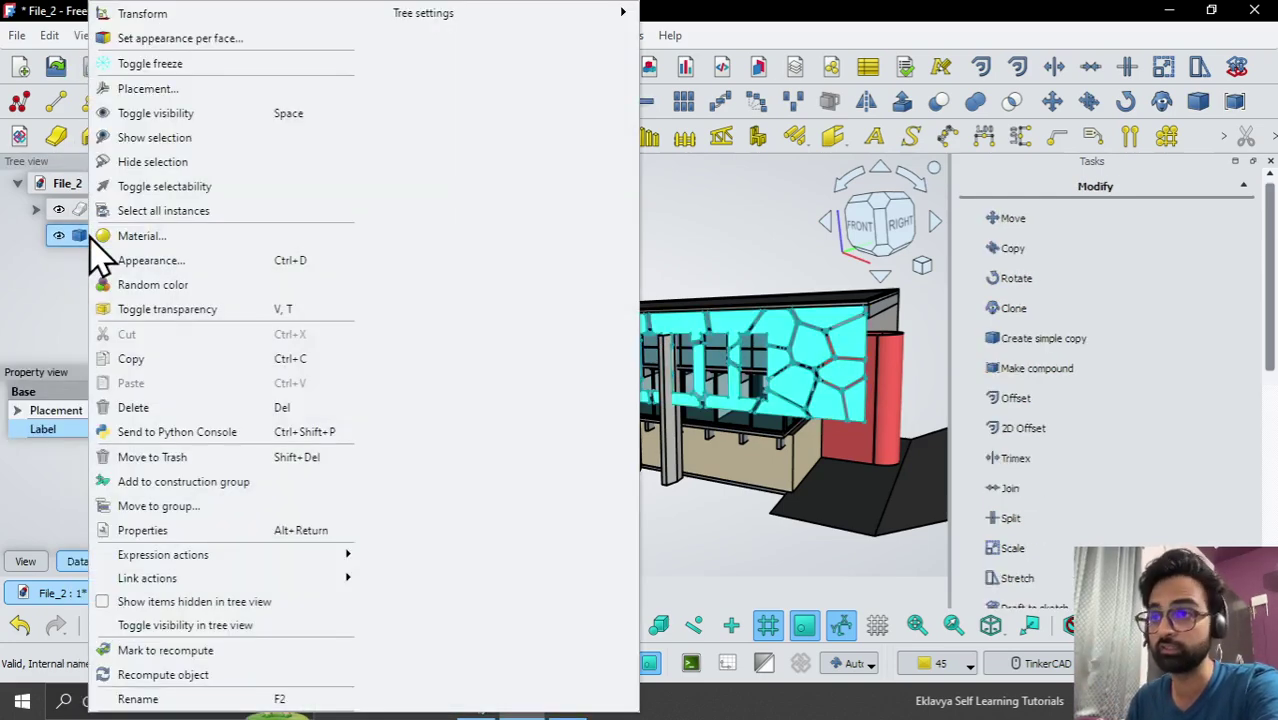
{"action": "left_click", "coordinate": [145, 286]}
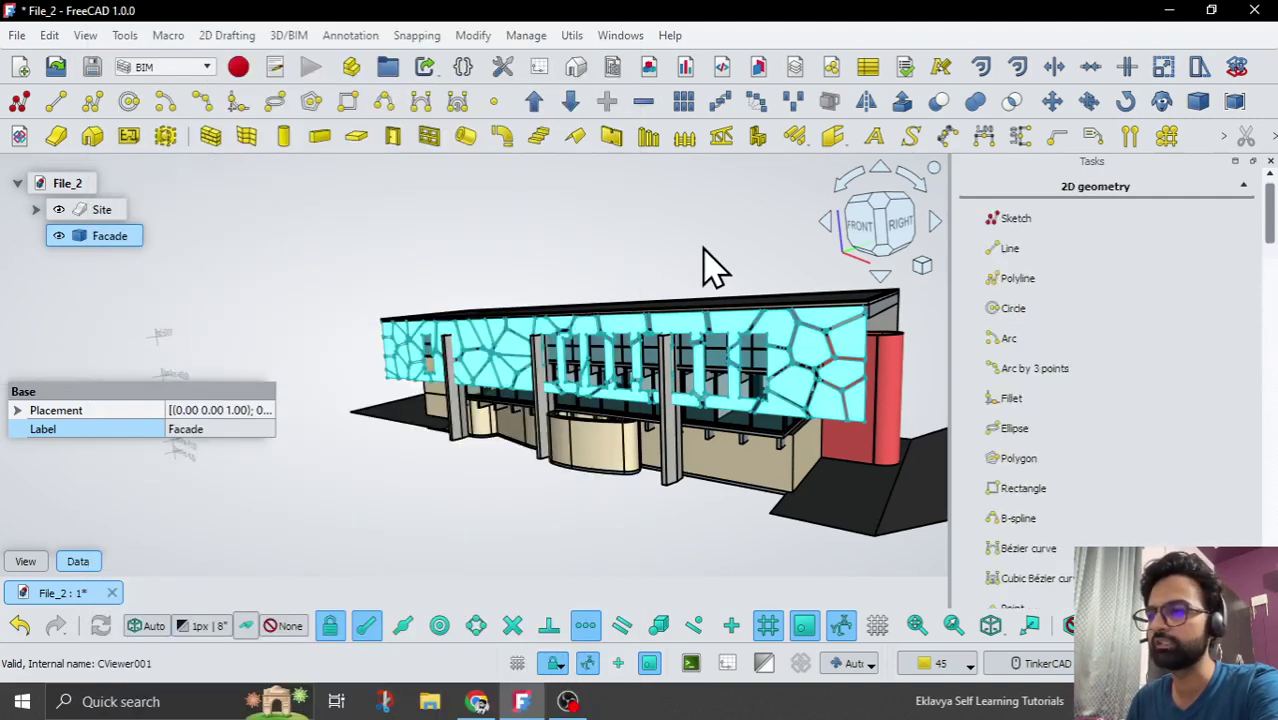
{"action": "left_click", "coordinate": [704, 250]}
{"action": "left_click", "coordinate": [85, 240]}
{"action": "right_click", "coordinate": [85, 240]}
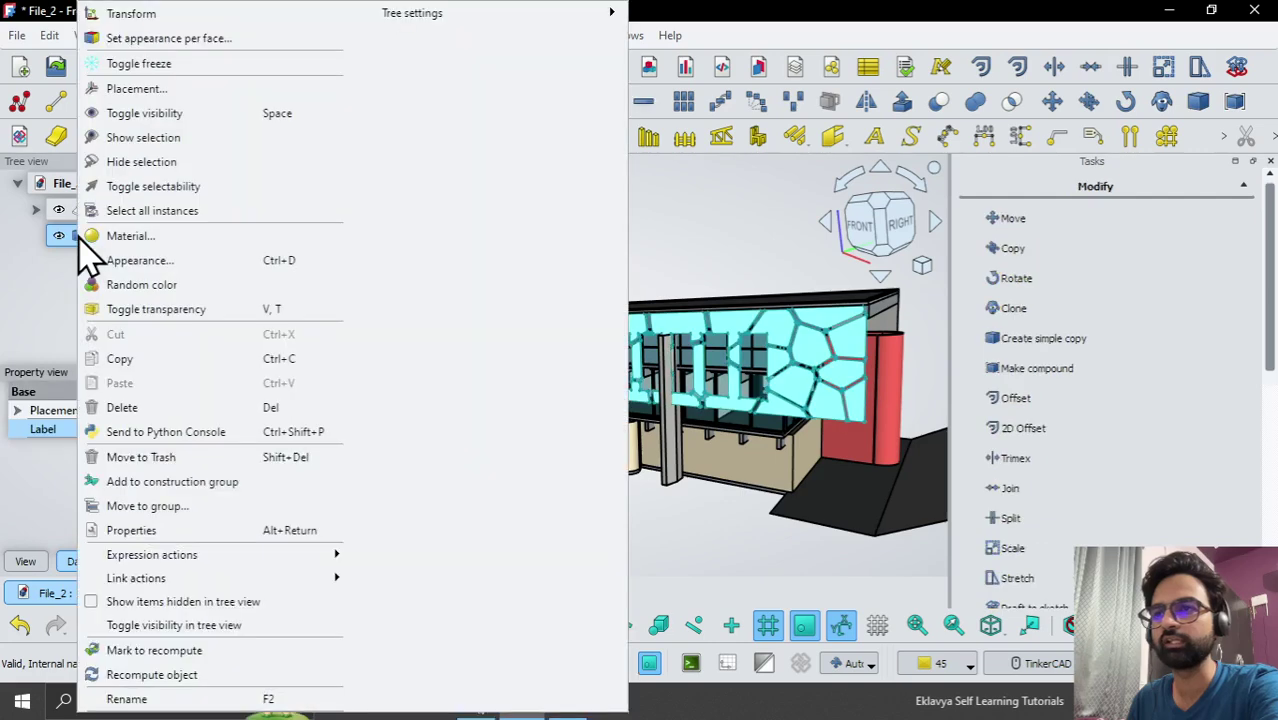
{"action": "left_click", "coordinate": [127, 290]}
{"action": "left_click", "coordinate": [622, 251]}
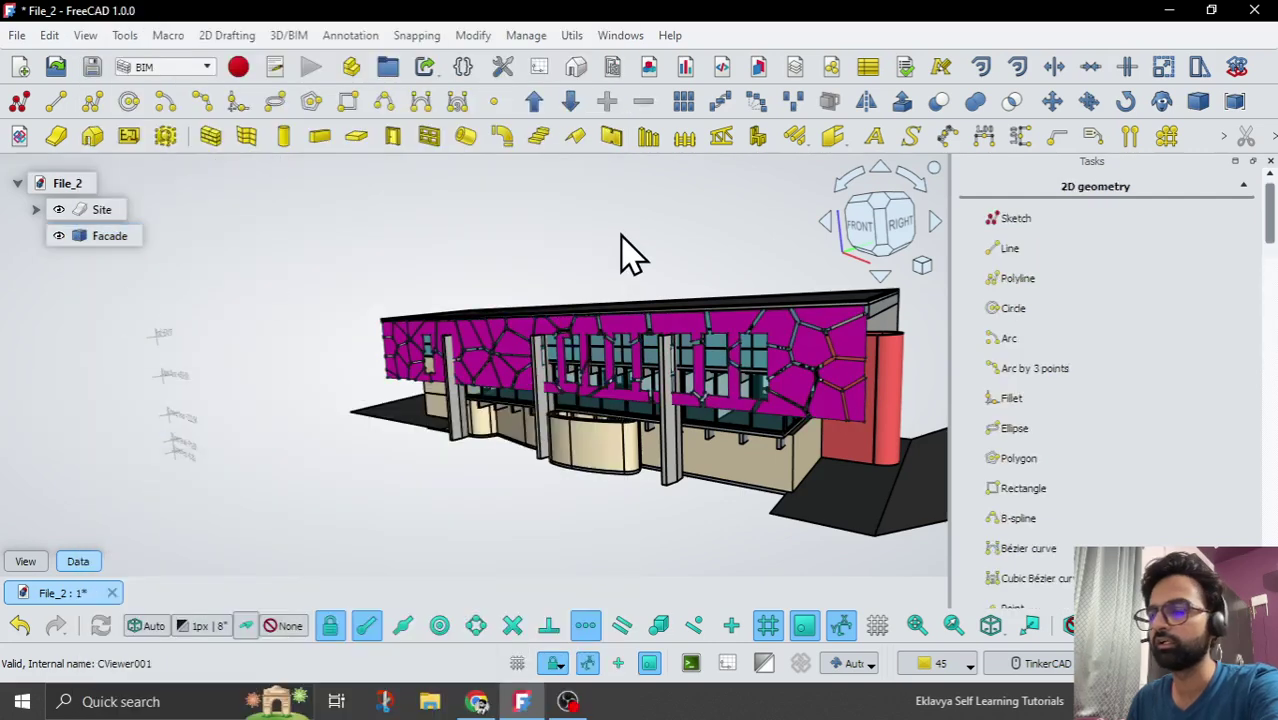
{"action": "right_click", "coordinate": [89, 242]}
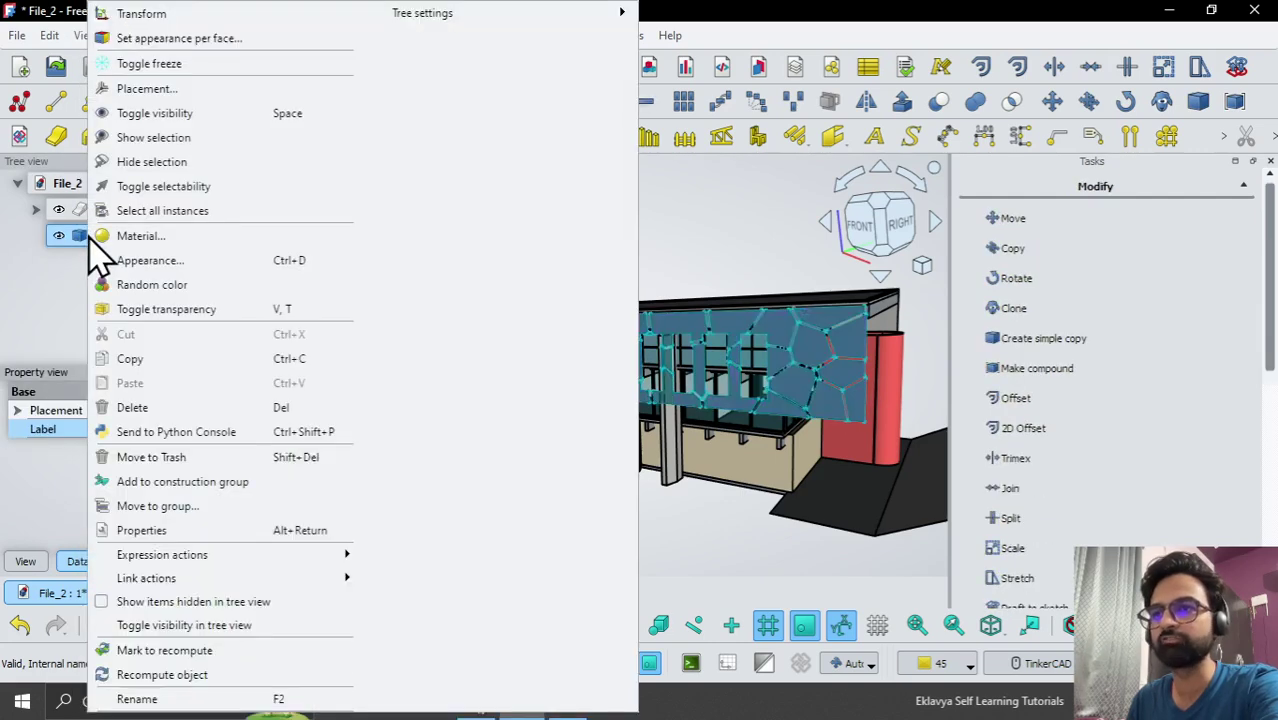
{"action": "left_click", "coordinate": [165, 288]}
{"action": "left_click", "coordinate": [545, 258]}
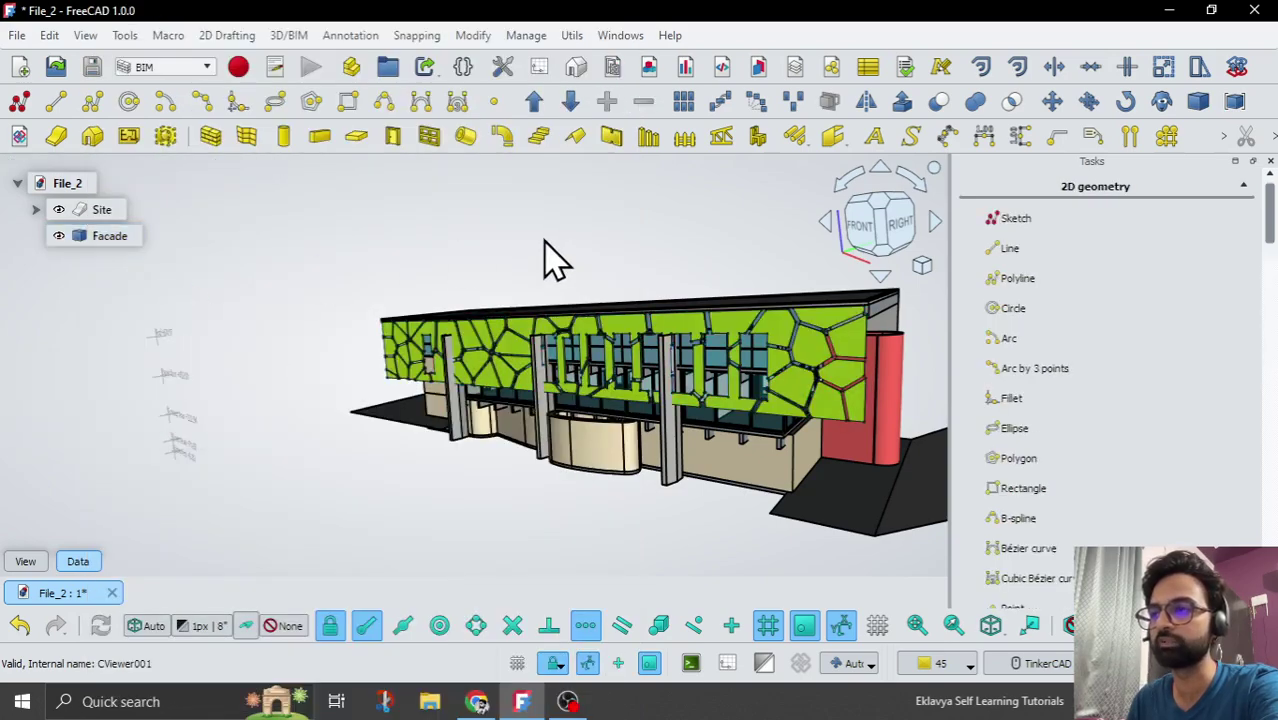
- Randomise Facade's colour through purple and brown, finishing on purple
{"action": "left_click", "coordinate": [92, 240]}
{"action": "right_click", "coordinate": [88, 248]}
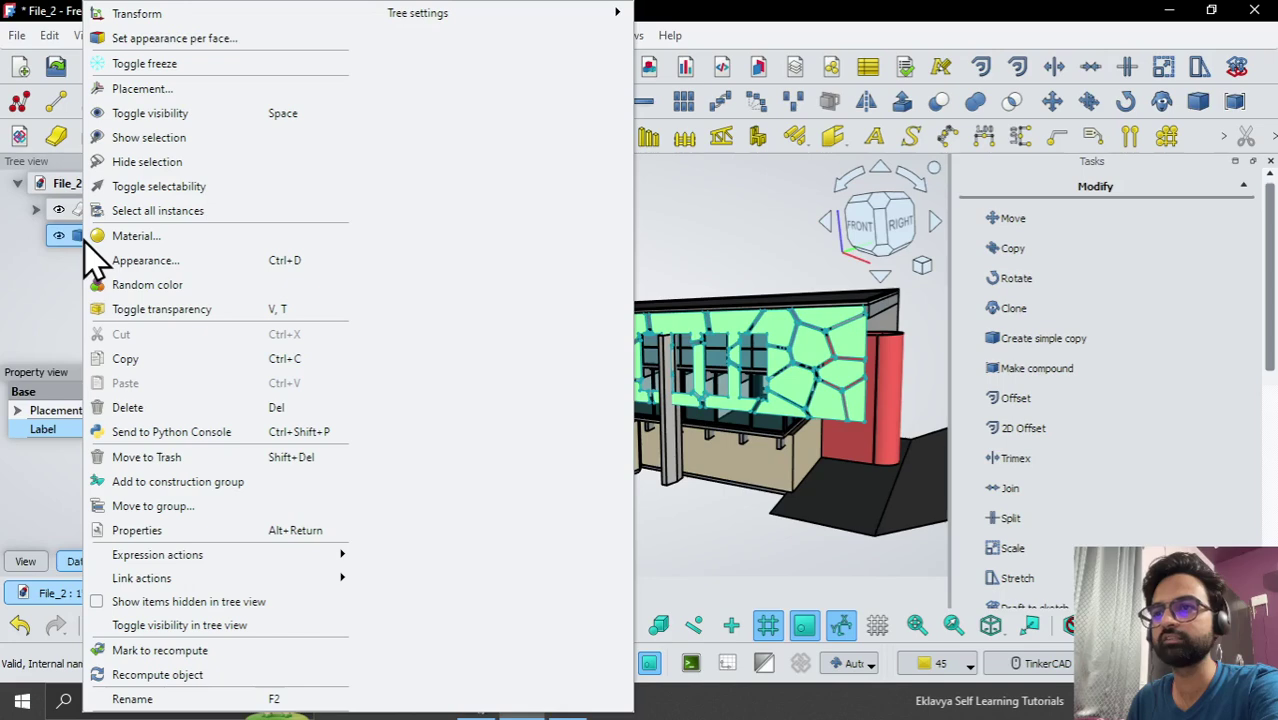
{"action": "left_click", "coordinate": [88, 286]}
{"action": "left_click", "coordinate": [637, 240]}
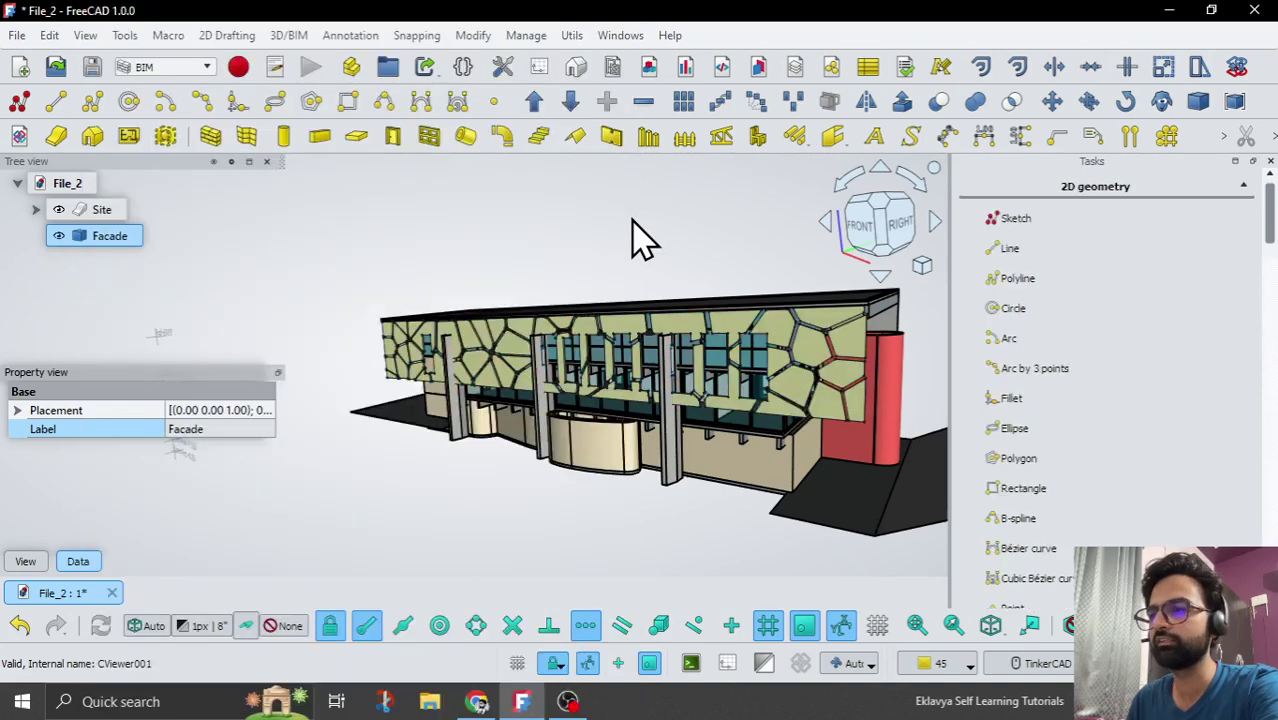
{"action": "left_click", "coordinate": [88, 240]}
{"action": "right_click", "coordinate": [86, 246]}
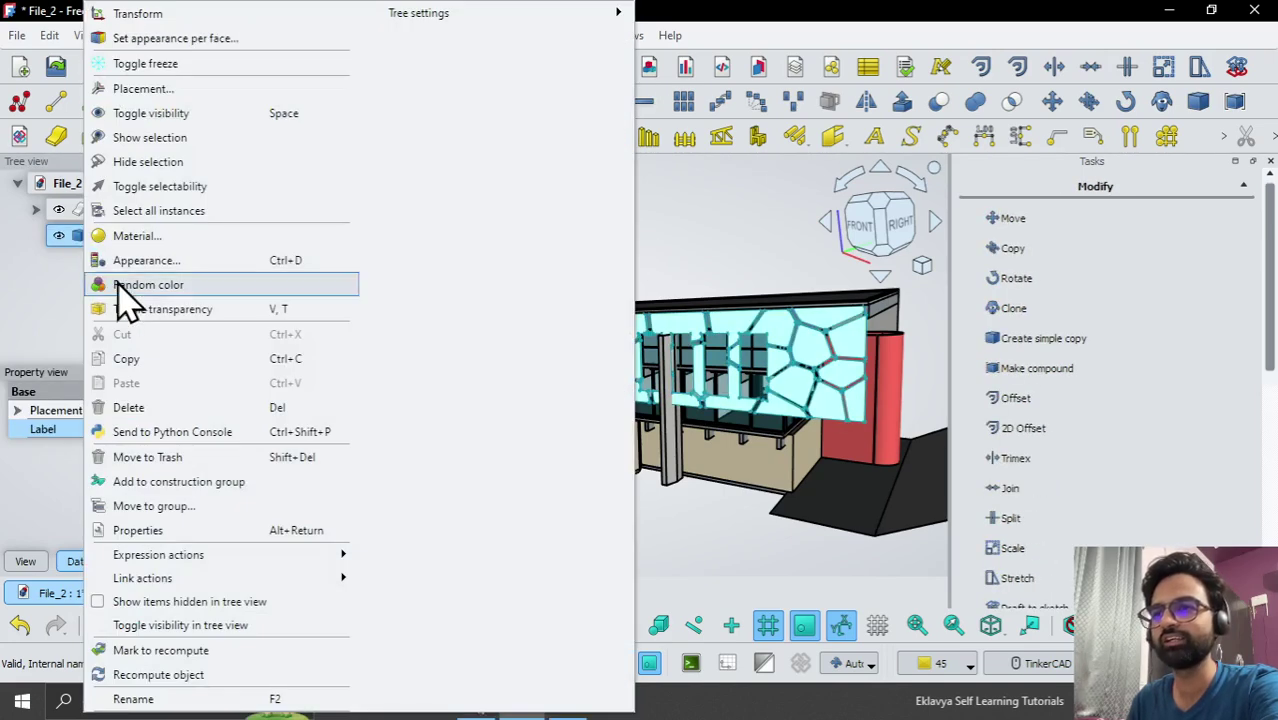
{"action": "left_click", "coordinate": [120, 285]}
{"action": "left_click", "coordinate": [442, 258]}
{"action": "left_click", "coordinate": [110, 240]}
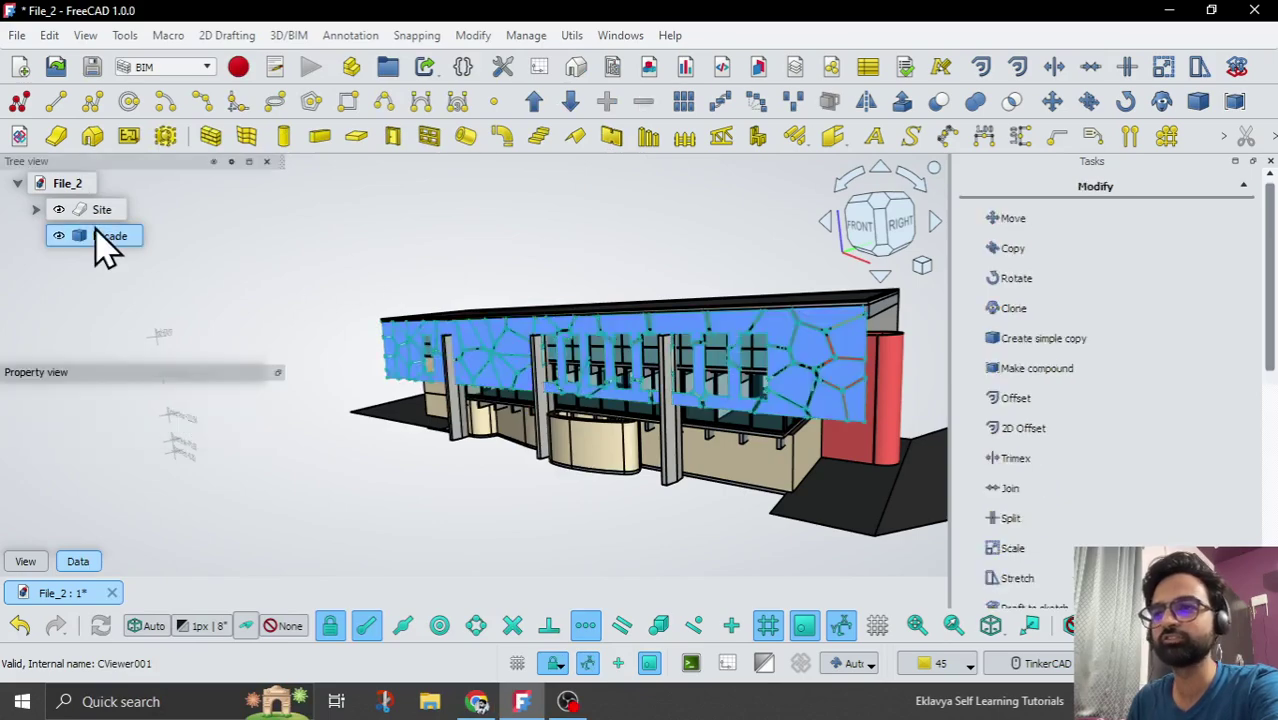
{"action": "right_click", "coordinate": [106, 242]}
{"action": "left_click", "coordinate": [148, 285]}
{"action": "left_click", "coordinate": [424, 250]}
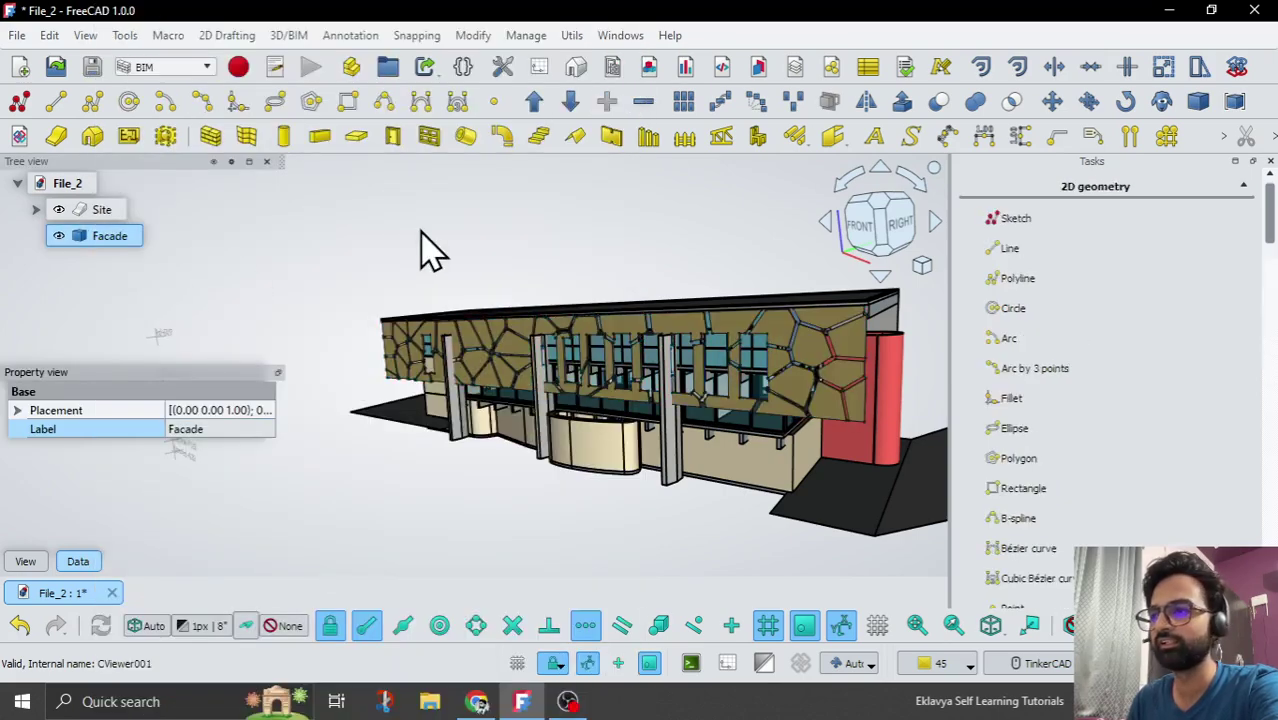
{"action": "left_click", "coordinate": [110, 238]}
{"action": "right_click", "coordinate": [104, 238]}
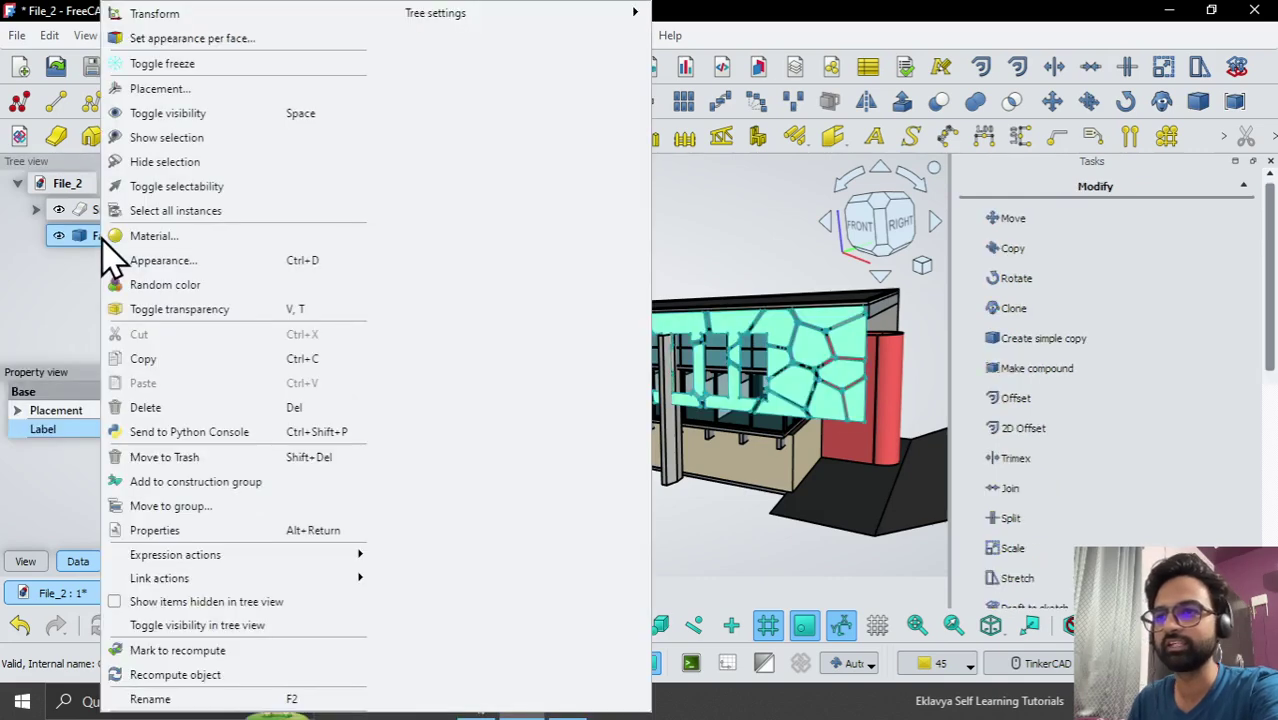
{"action": "left_click", "coordinate": [160, 283]}
{"action": "left_click", "coordinate": [462, 250]}
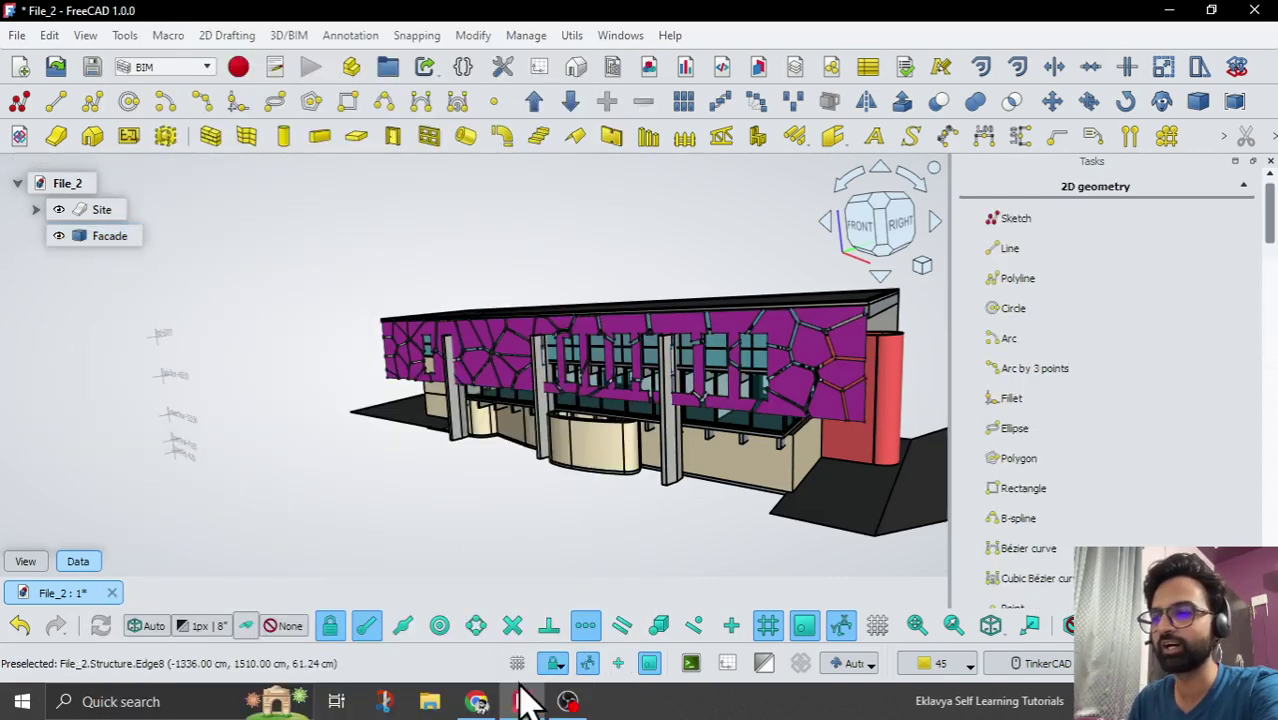
{"action": "left_click", "coordinate": [567, 705]}
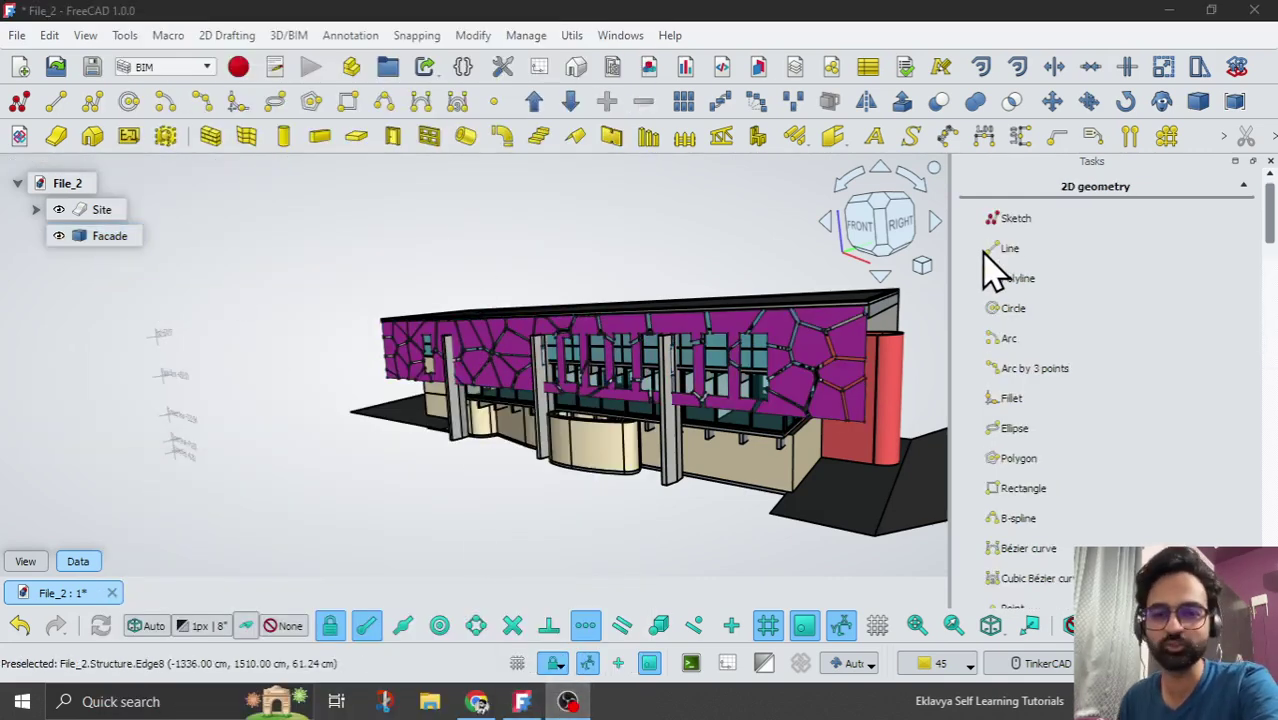